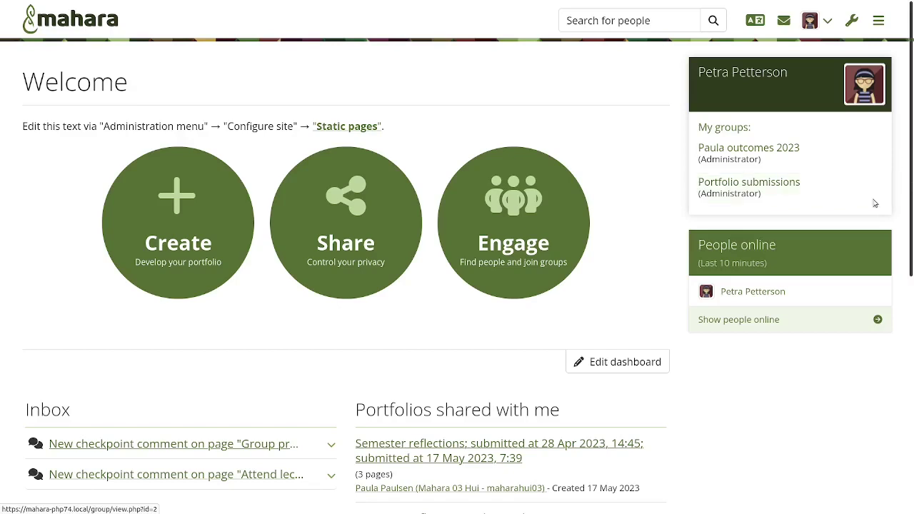
Open the Paula outcomes 2023 group, glance at its Portfolios, then return to its About page
click(766, 152)
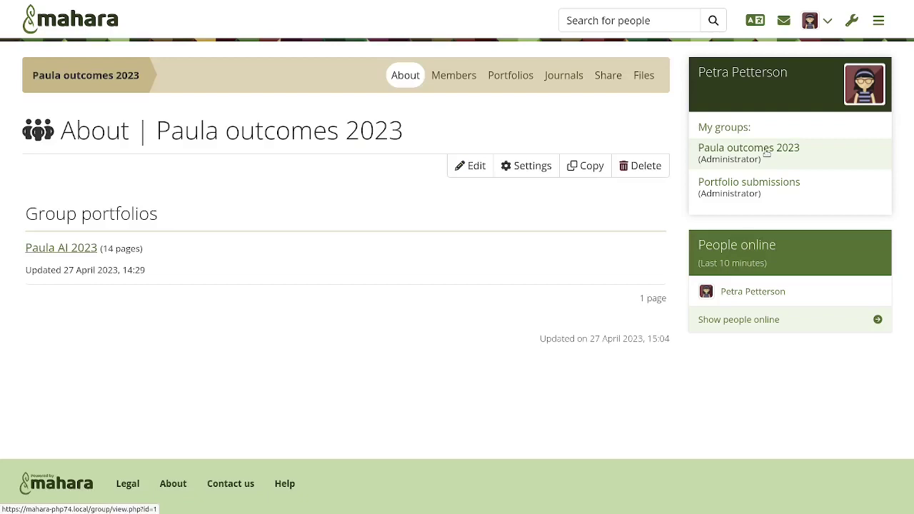
click(511, 75)
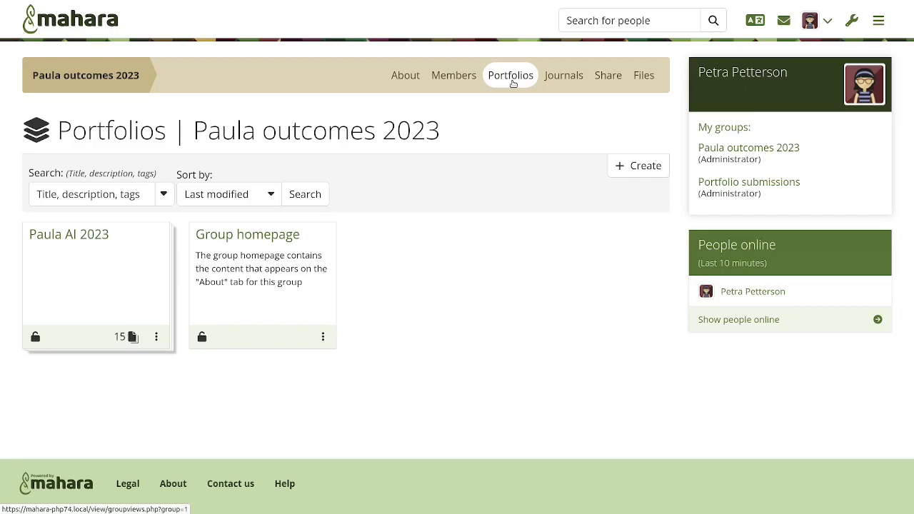
click(410, 77)
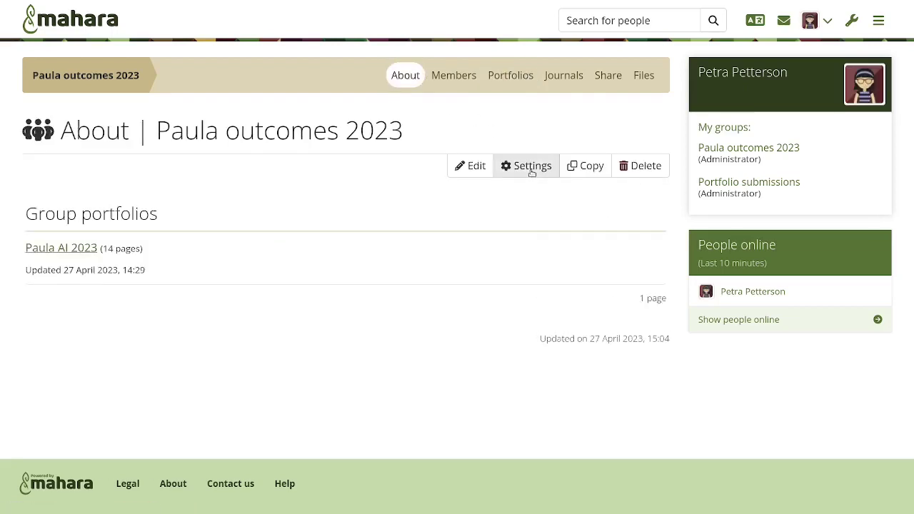
Keep the group type Outcomes: Member, Tutor, Administrator in the group settings and save them
click(532, 174)
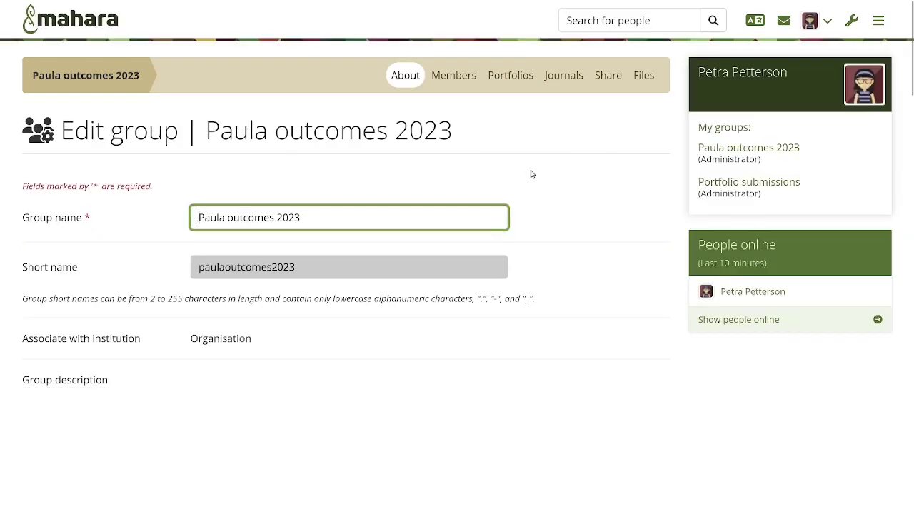
scroll(552, 308, down, 5)
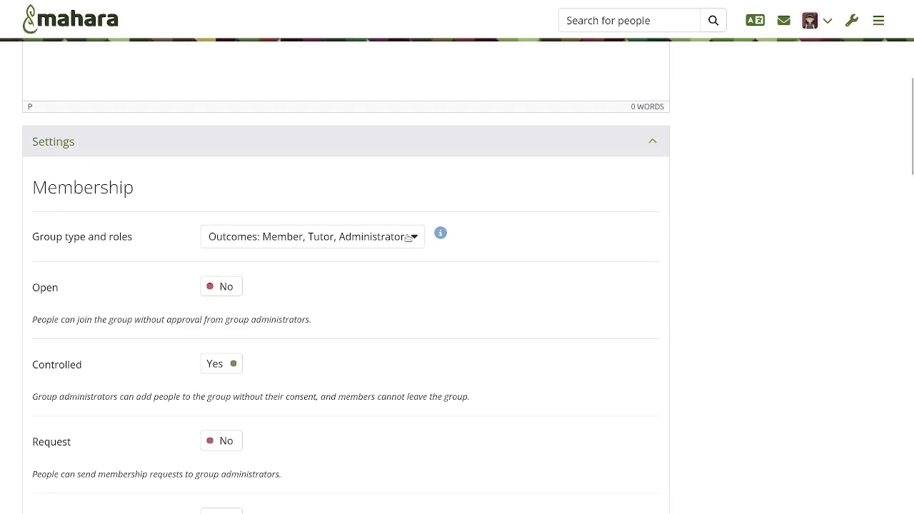
click(408, 238)
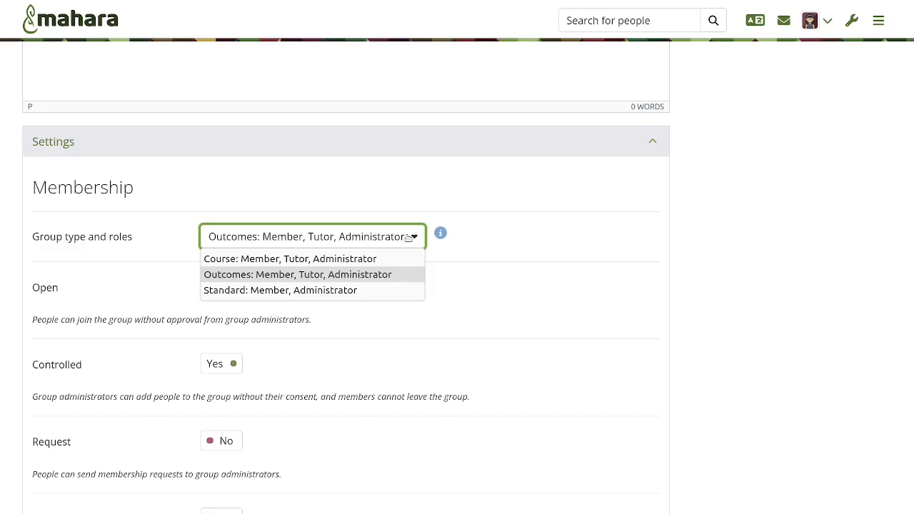
click(482, 277)
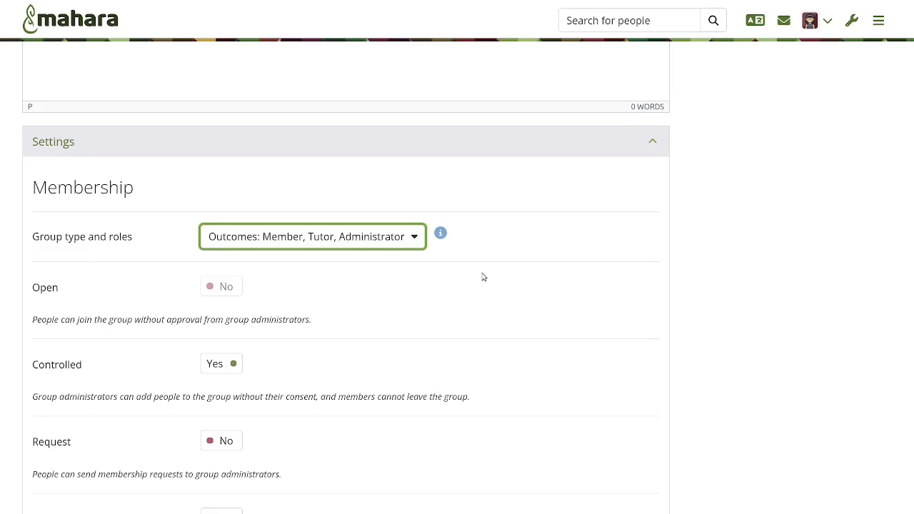
scroll(483, 277, down, 20)
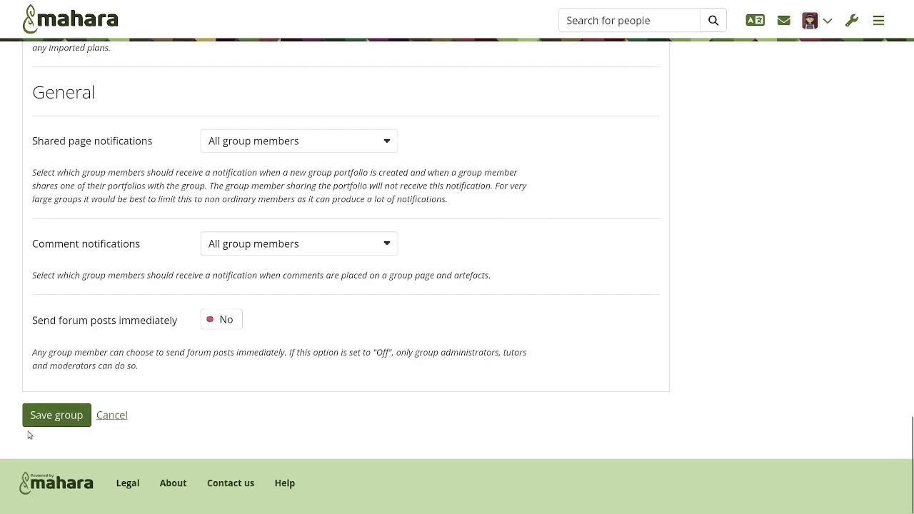
click(34, 421)
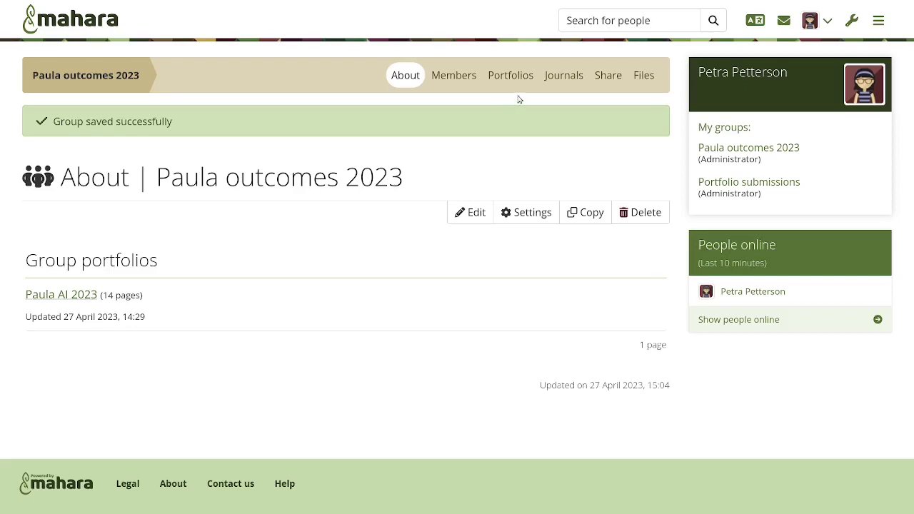
Open the Paula AI 2023 portfolio from the group's Portfolios to view its Outcomes overview
click(524, 75)
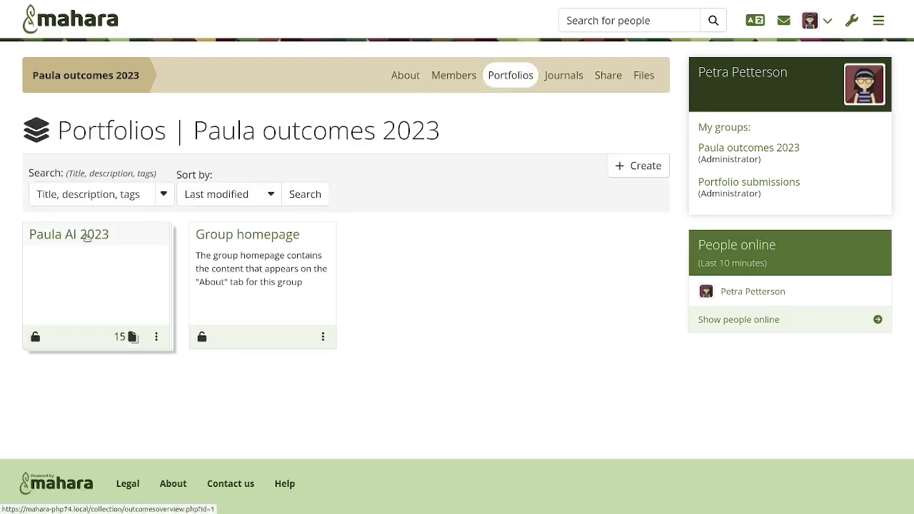
click(85, 237)
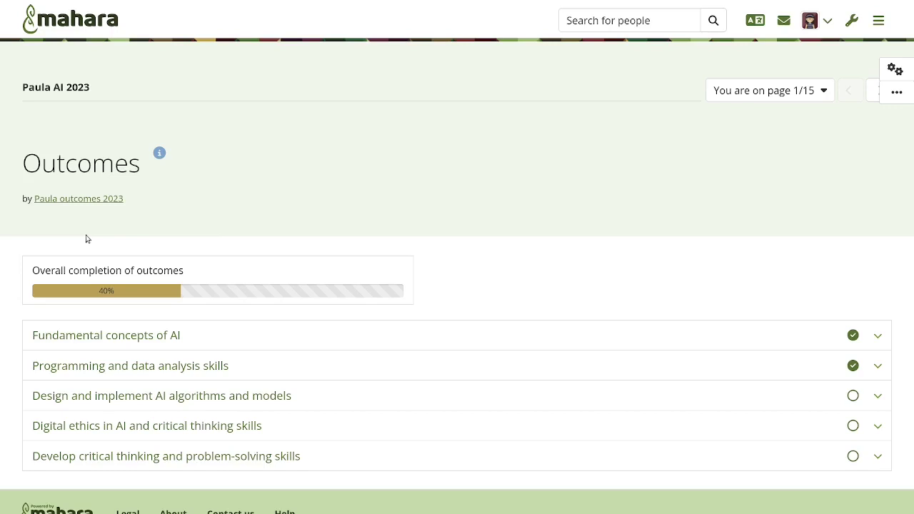
scroll(341, 252, down, 1)
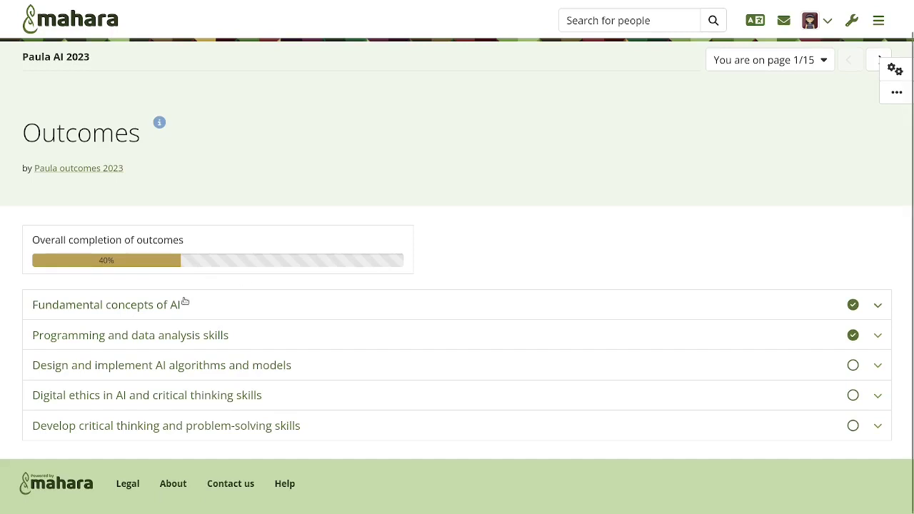
Expand Fundamental concepts of AI, highlight its full title, and view the outcome type explanation
click(307, 306)
scroll(307, 307, down, 2)
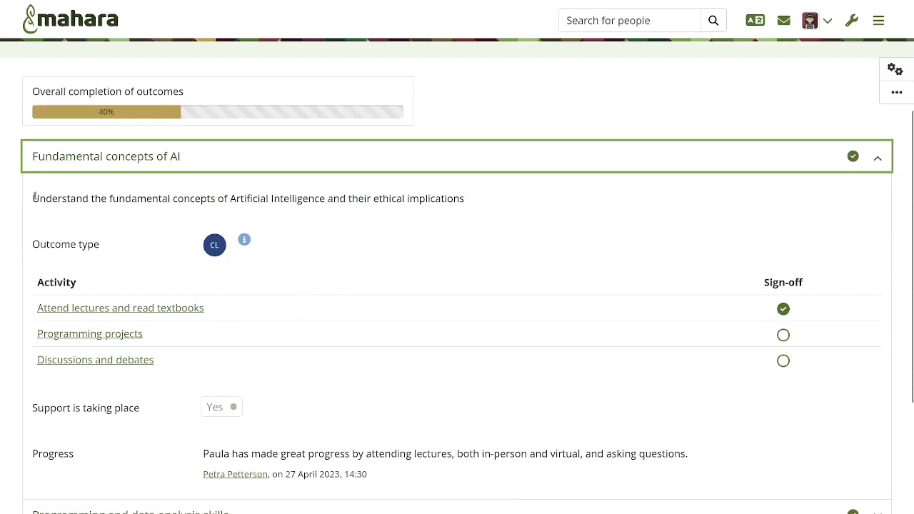
drag(32, 198, 466, 203)
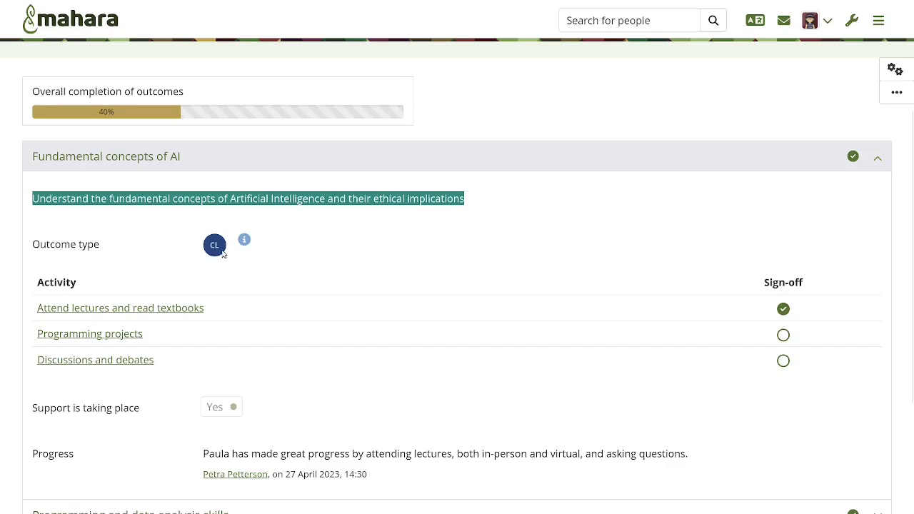
click(243, 240)
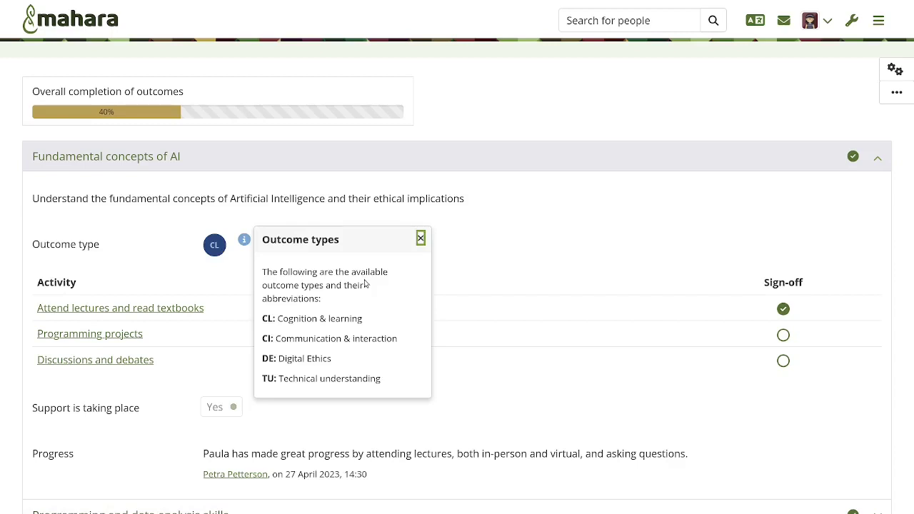
key(Escape)
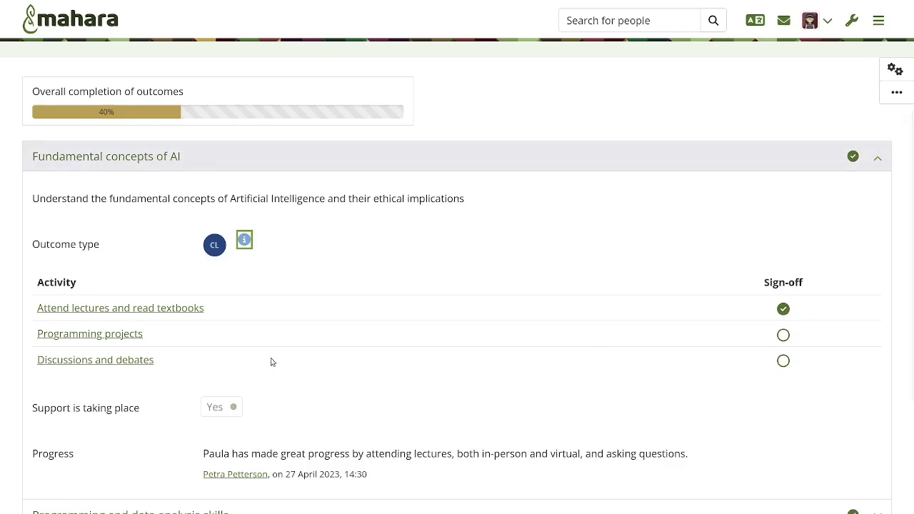
Expand the Design and implement AI algorithms and models outcome, then return to the page top
scroll(271, 362, down, 5)
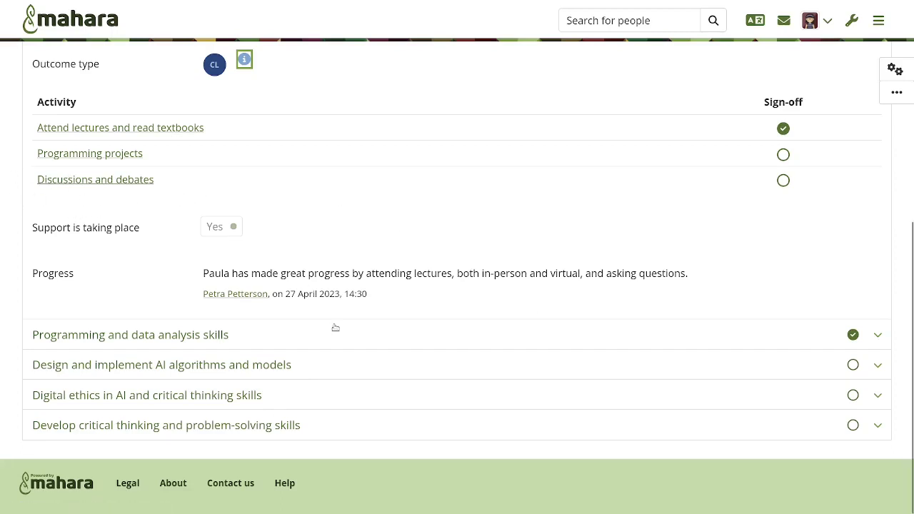
click(307, 365)
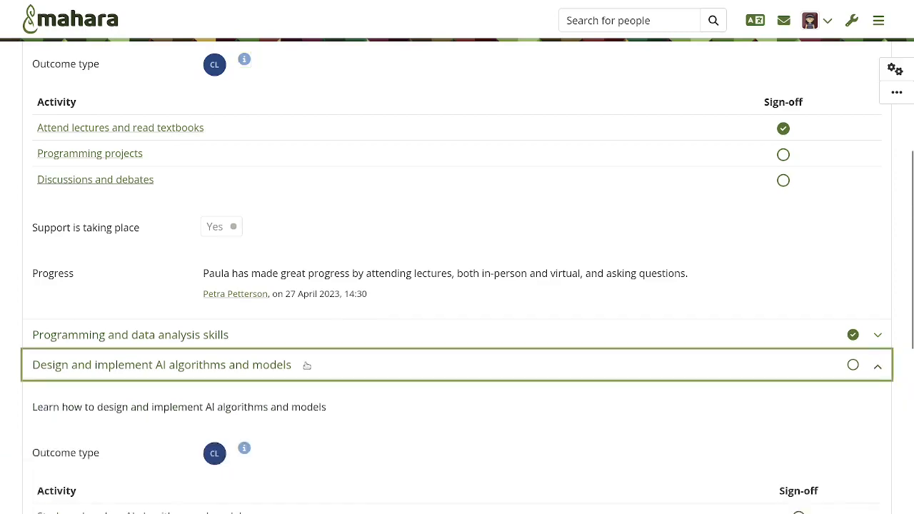
scroll(305, 367, down, 2)
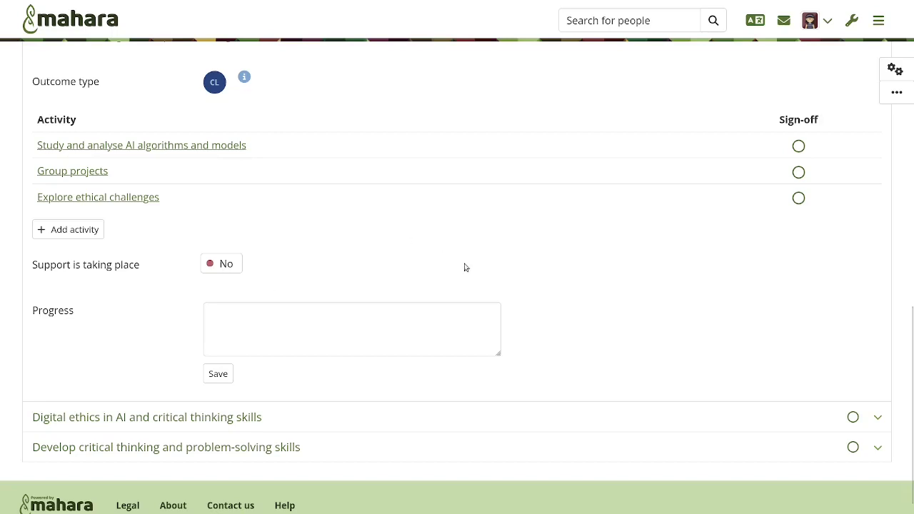
scroll(464, 267, up, 5)
scroll(464, 267, up, 5)
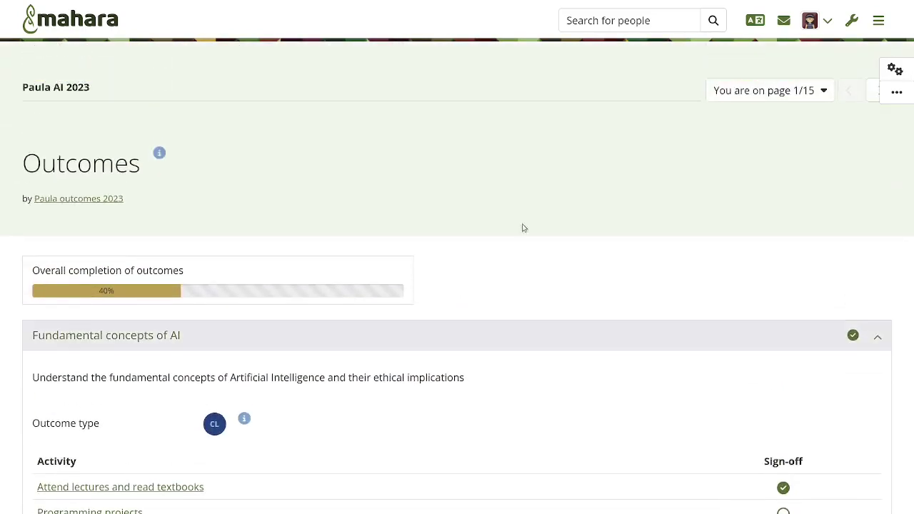
Open the Configure form of the Paula AI 2023 collection from the group's Portfolios
click(892, 73)
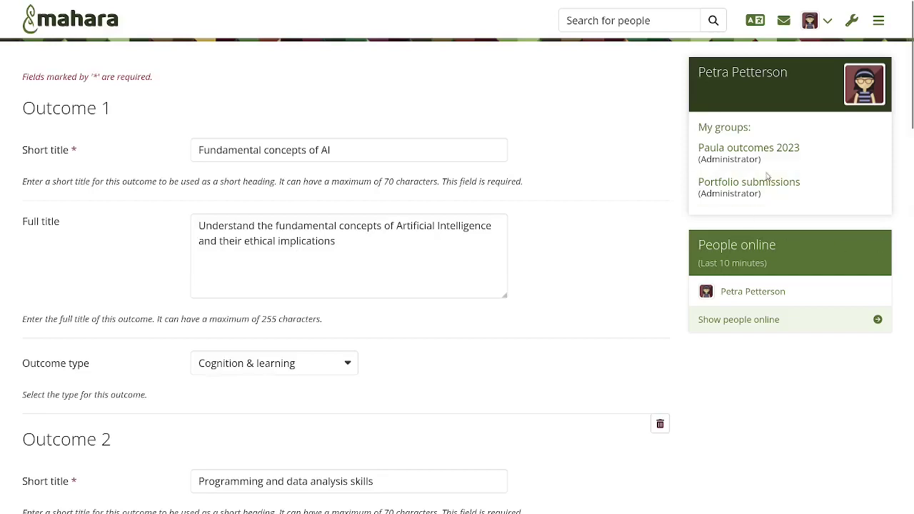
click(755, 150)
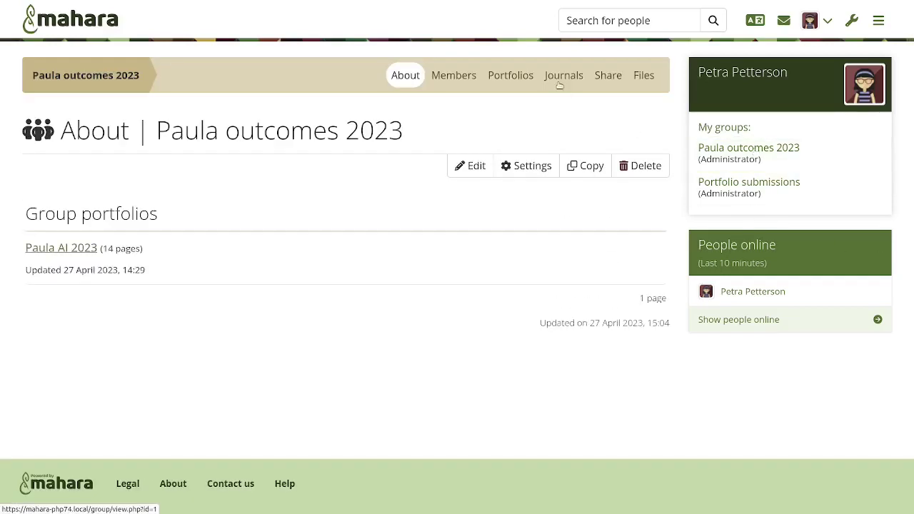
click(488, 75)
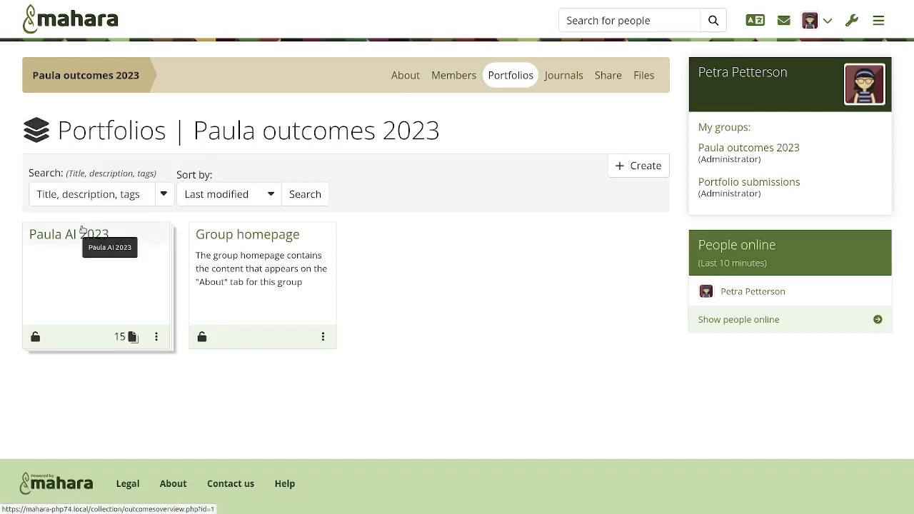
click(157, 339)
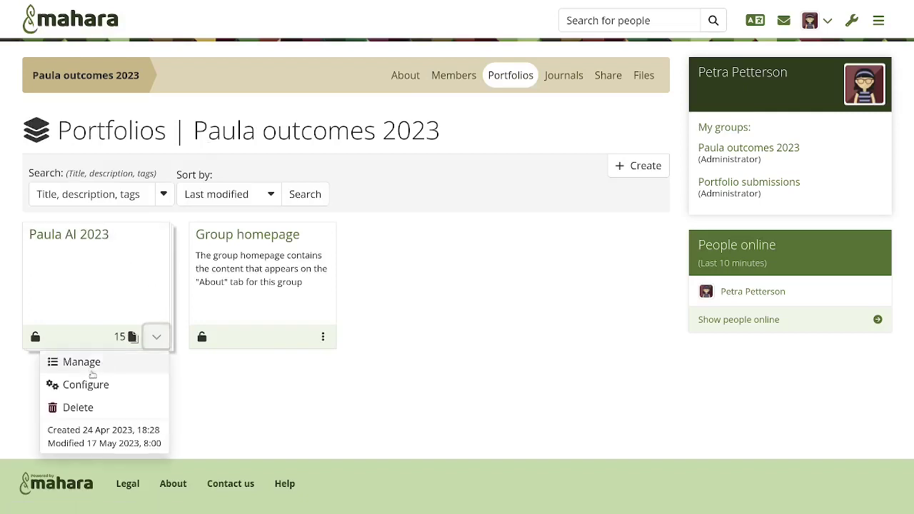
click(86, 386)
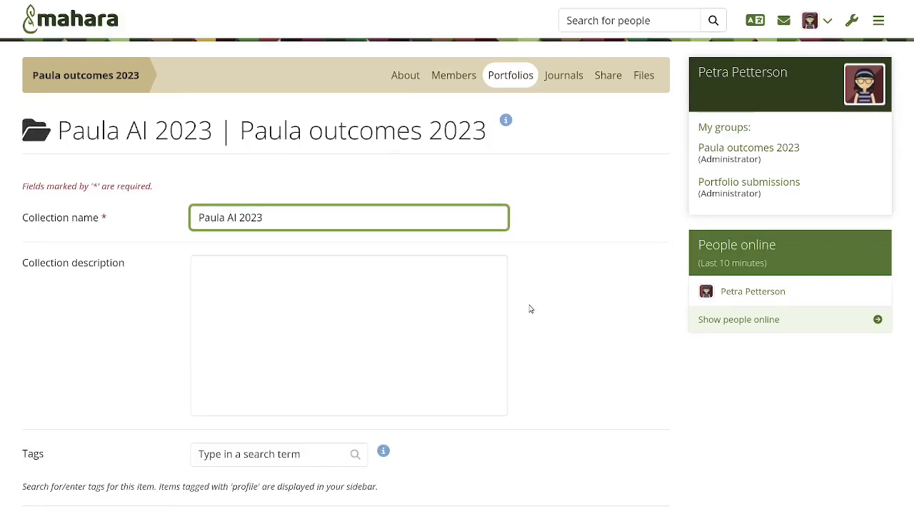
scroll(530, 308, down, 6)
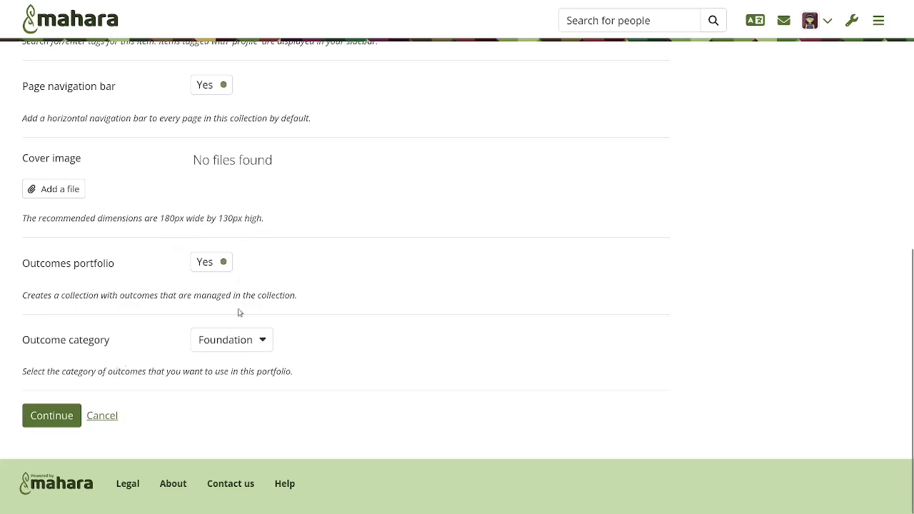
click(253, 341)
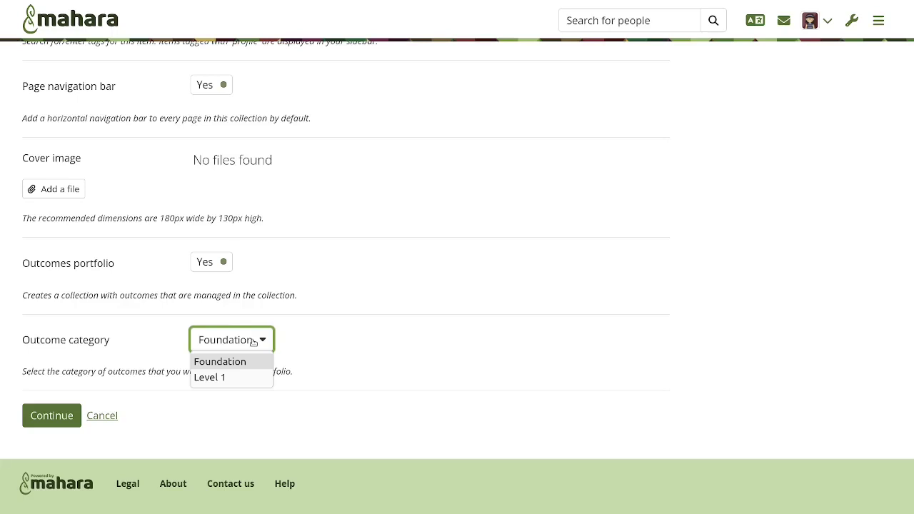
click(376, 312)
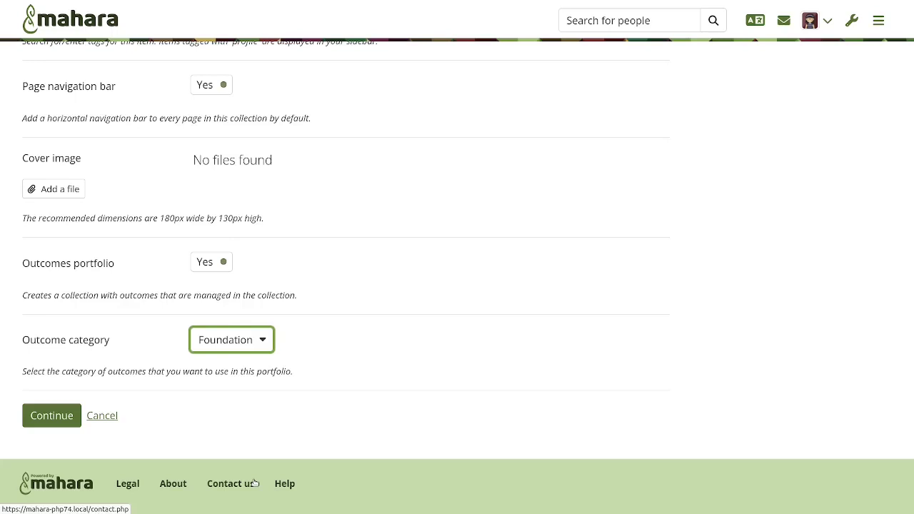
click(60, 418)
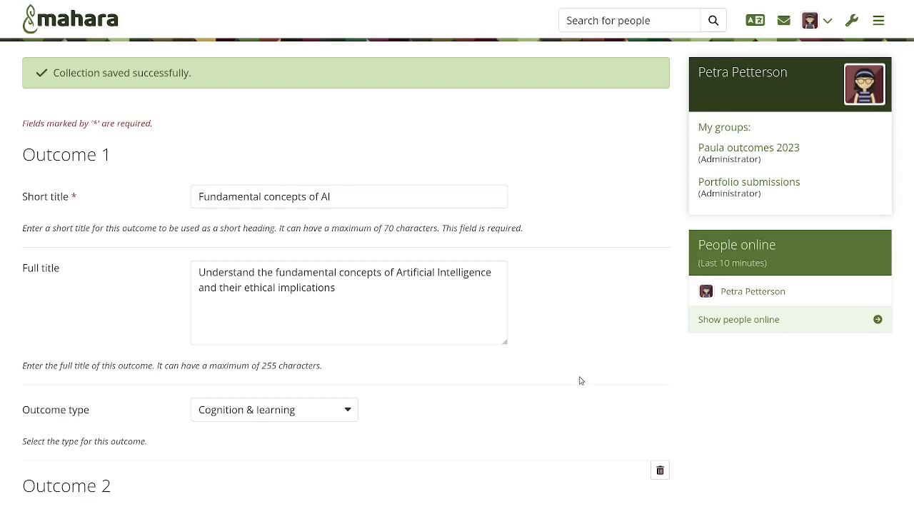
scroll(579, 381, down, 1)
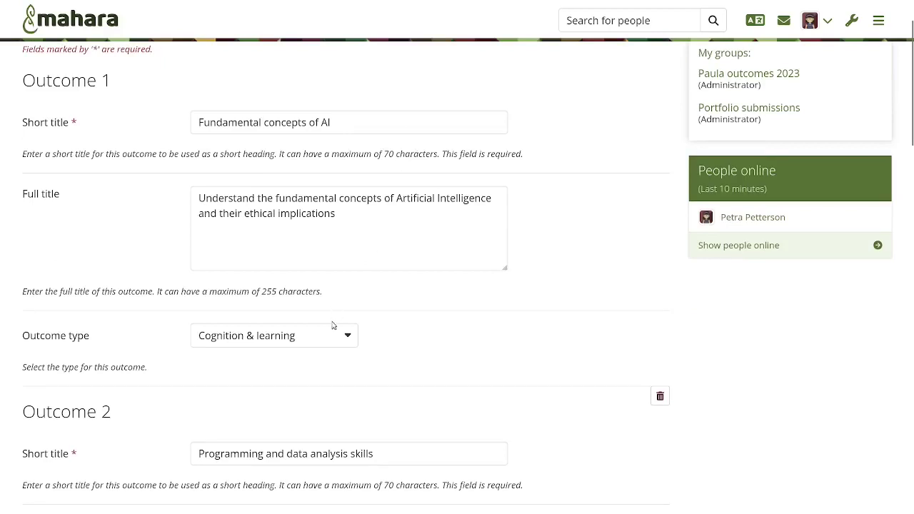
click(331, 333)
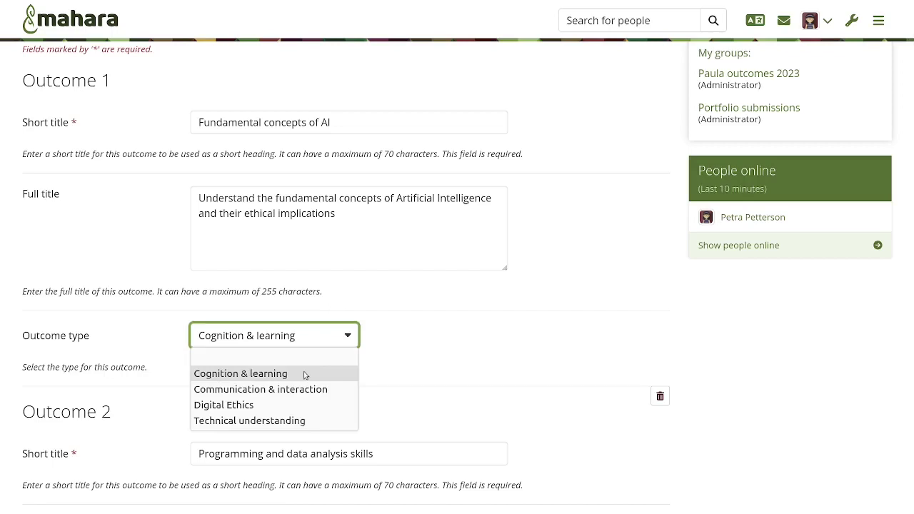
click(542, 339)
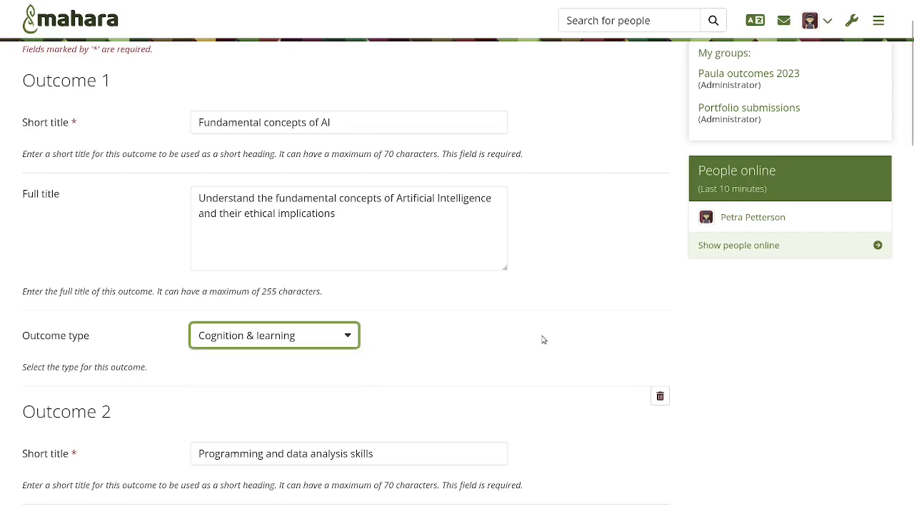
scroll(542, 340, down, 3)
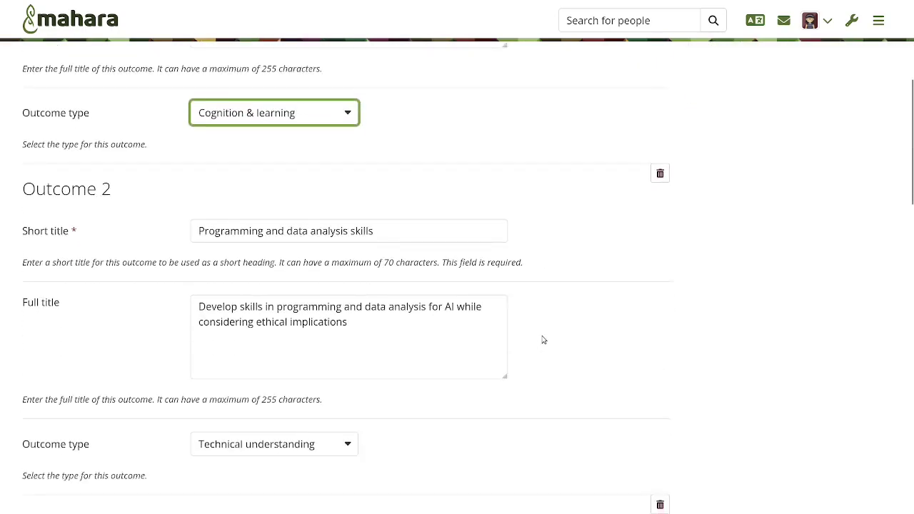
scroll(542, 340, down, 3)
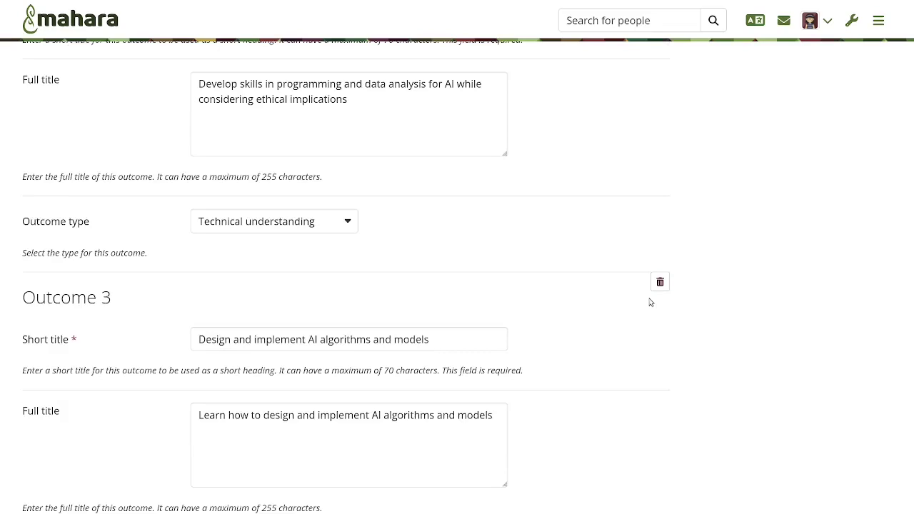
scroll(650, 303, down, 6)
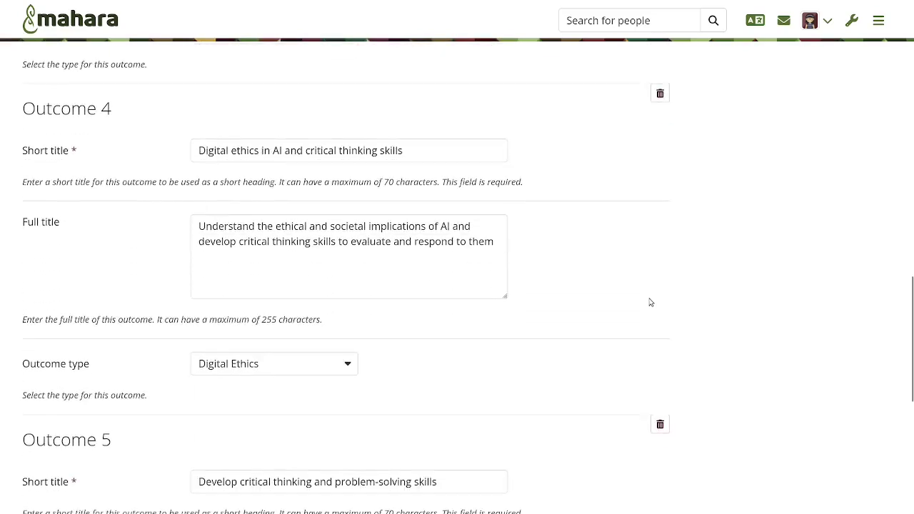
scroll(650, 303, down, 5)
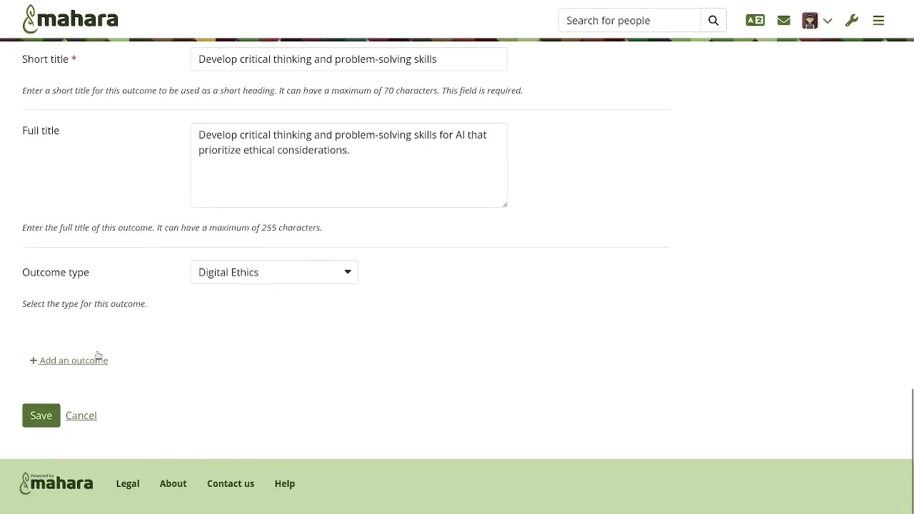
click(90, 361)
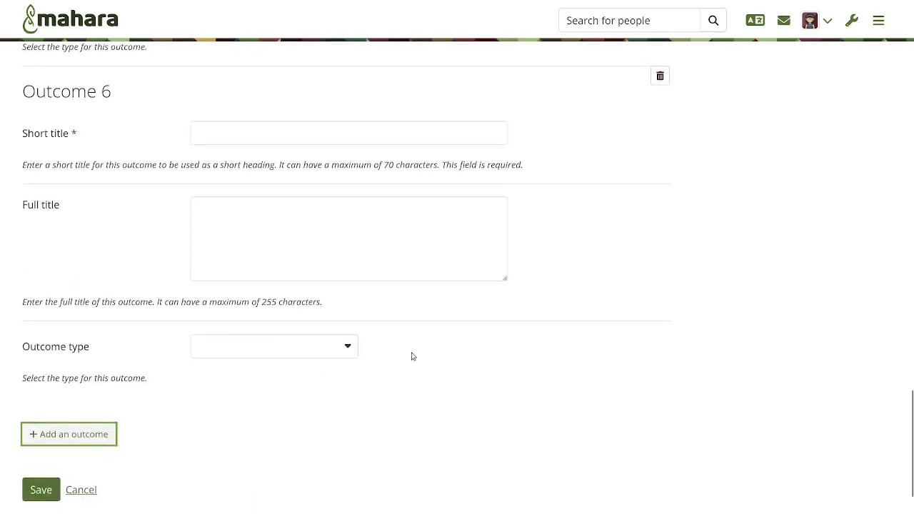
click(660, 75)
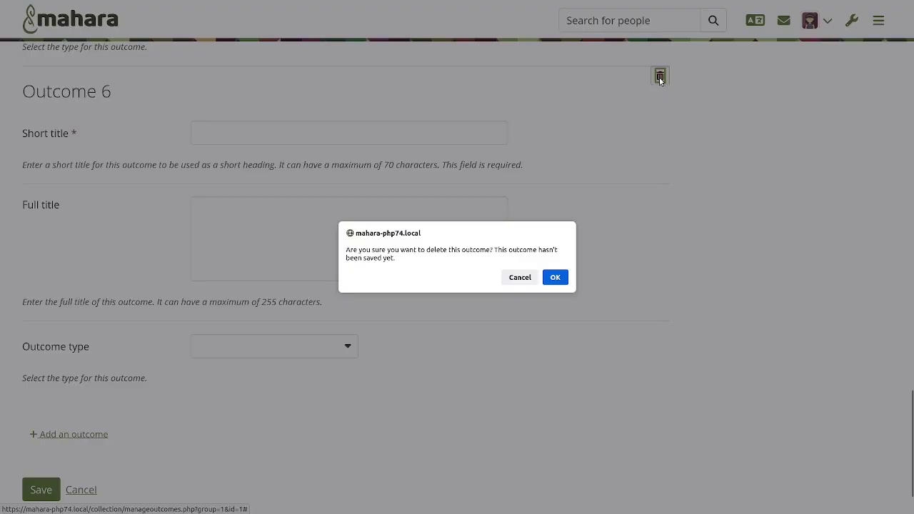
click(554, 277)
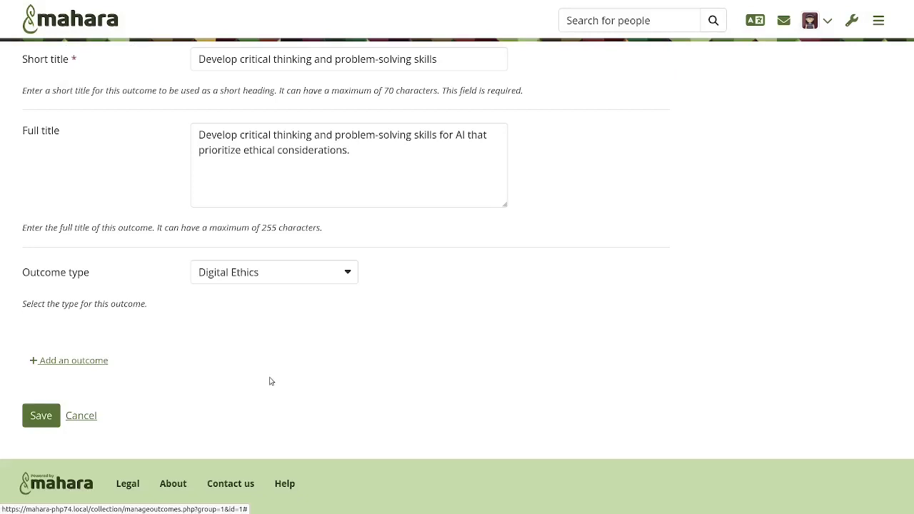
Save the outcomes and add a new activity under Design and implement AI algorithms and models
click(31, 424)
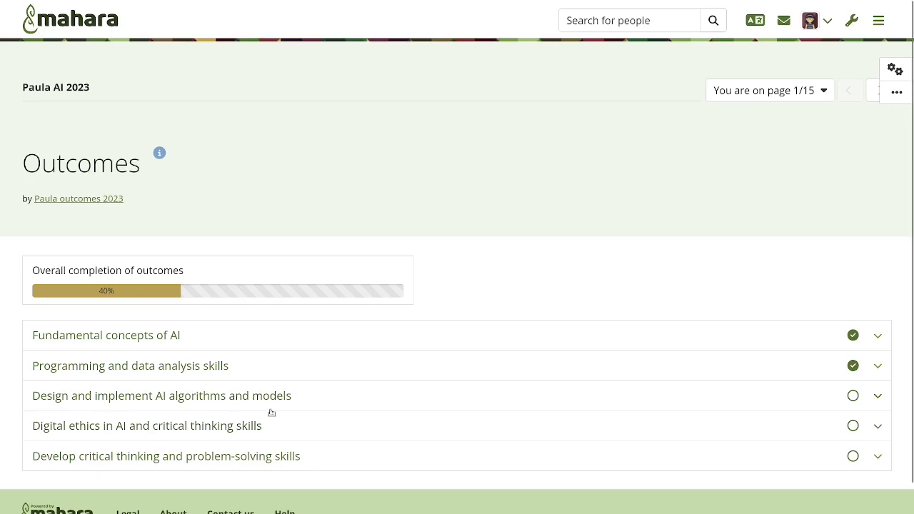
click(397, 396)
scroll(398, 395, down, 6)
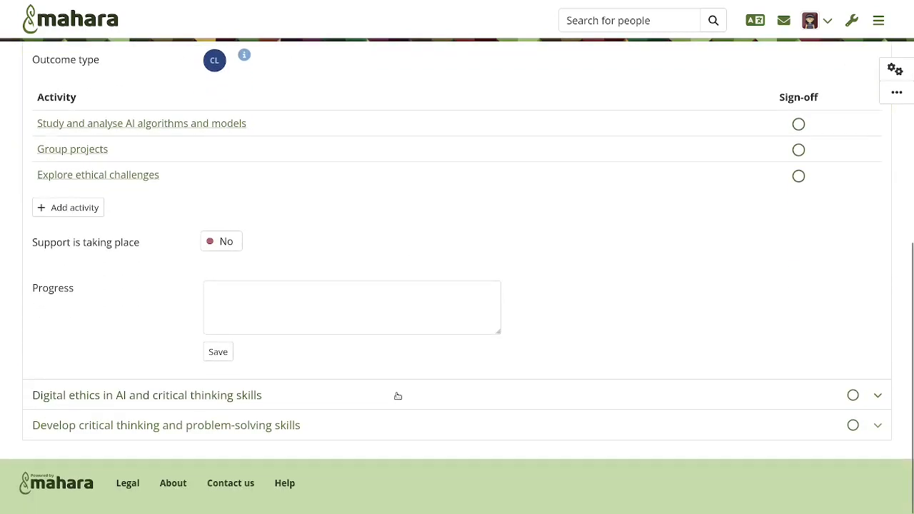
click(63, 208)
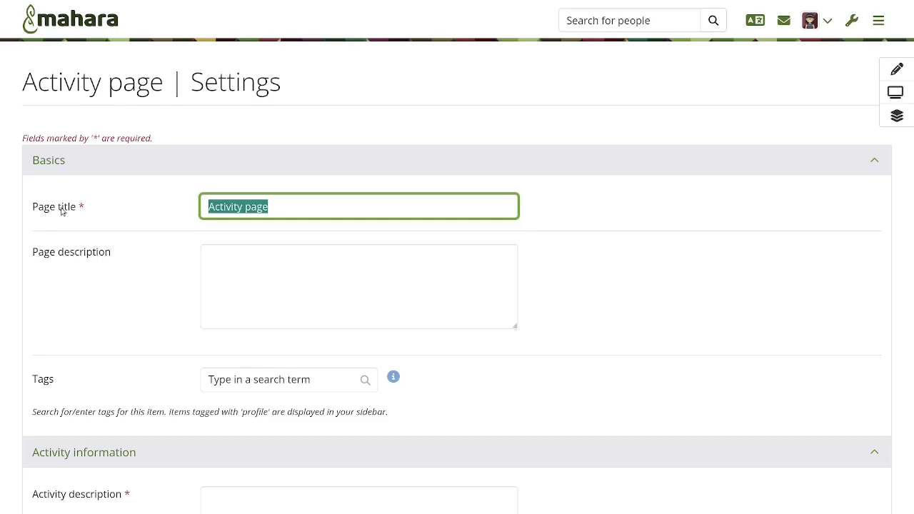
Title the activity 'My activity', describe it 'A long description', subject Foundation - Computer Science
text(My activity)
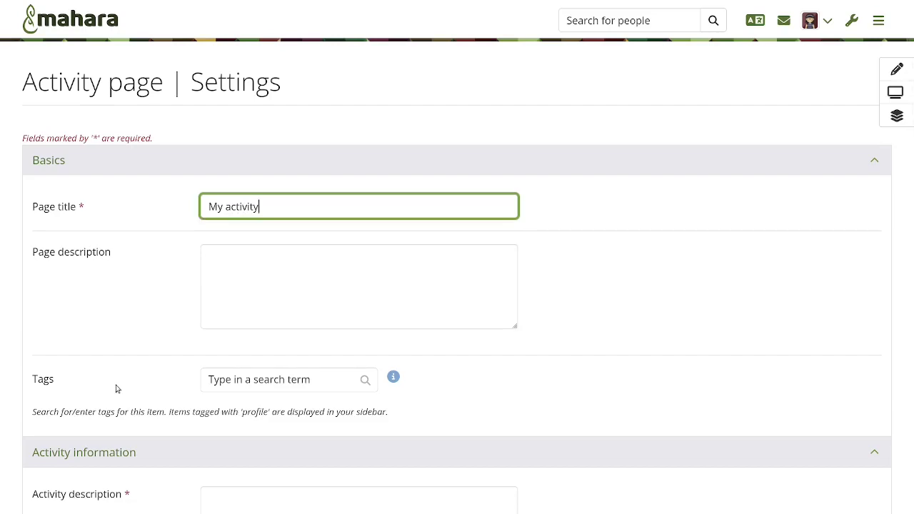
scroll(118, 388, down, 5)
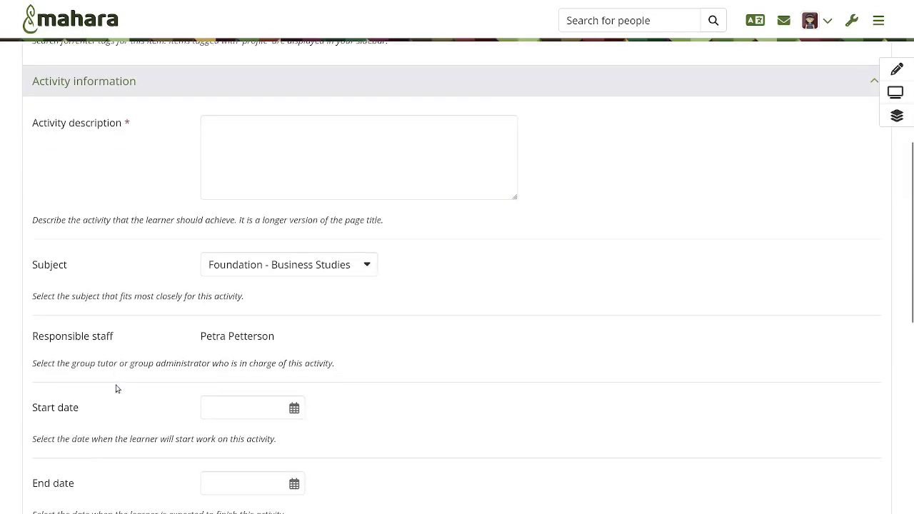
click(273, 143)
text(A long description)
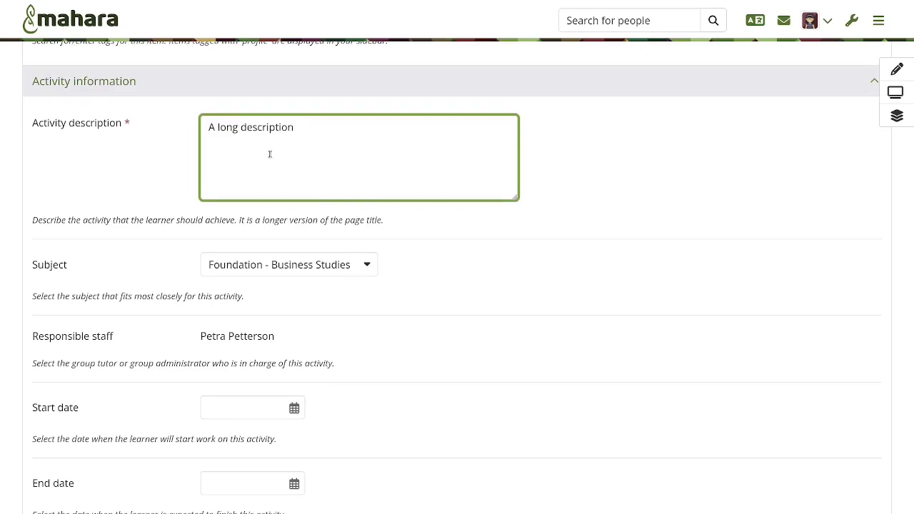
click(295, 265)
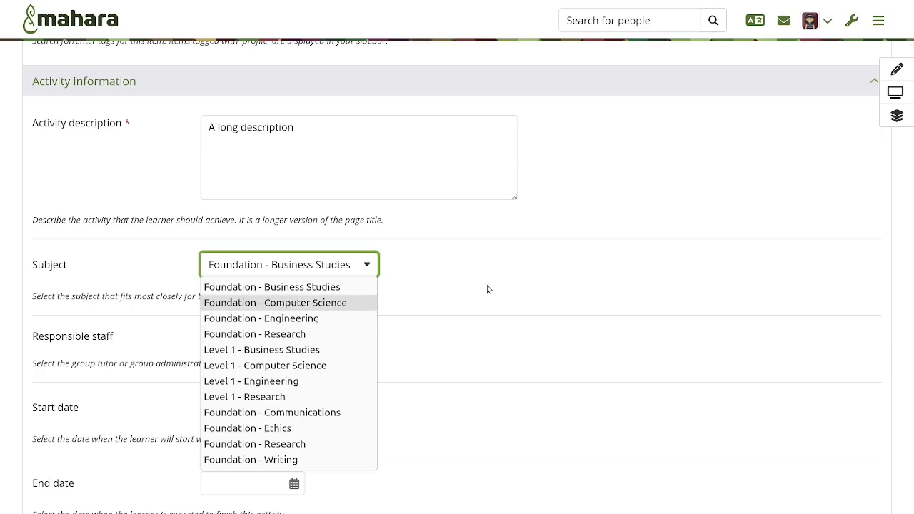
click(335, 302)
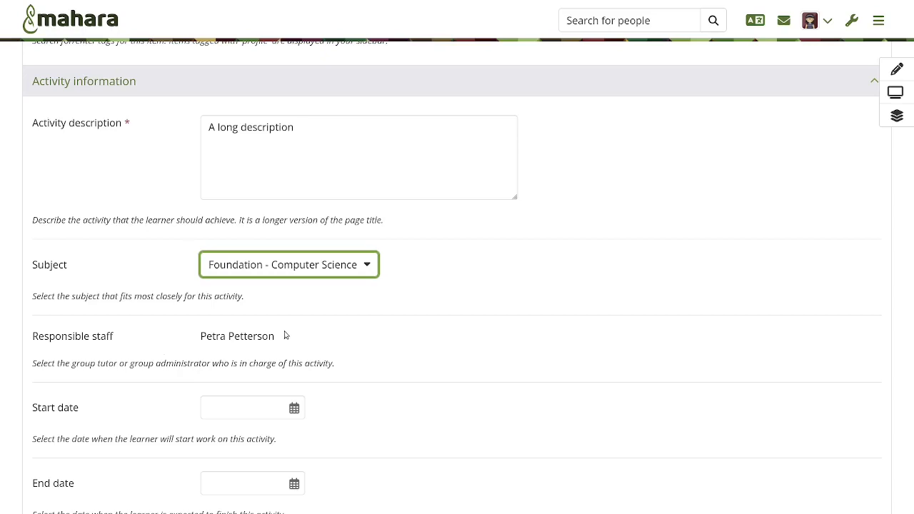
Set the activity's start date to 2023/05/17 and end date to 2023/05/31
scroll(284, 335, down, 3)
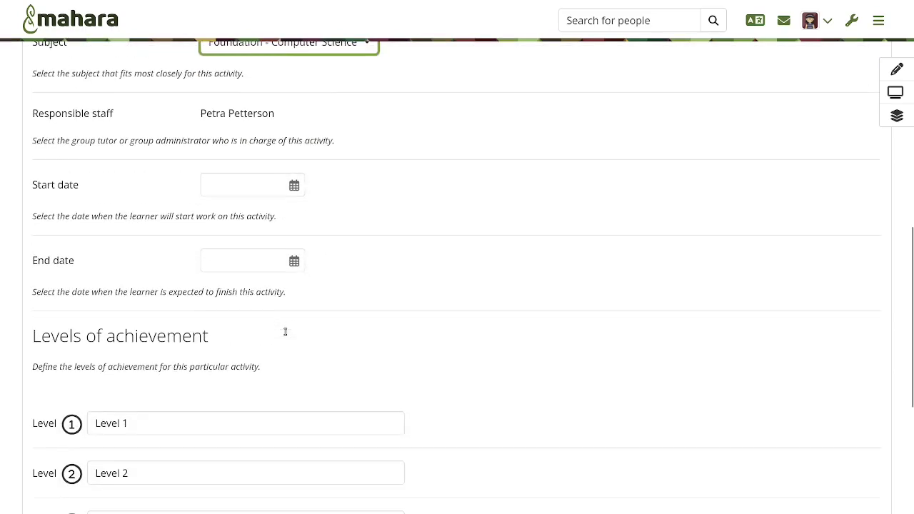
click(277, 187)
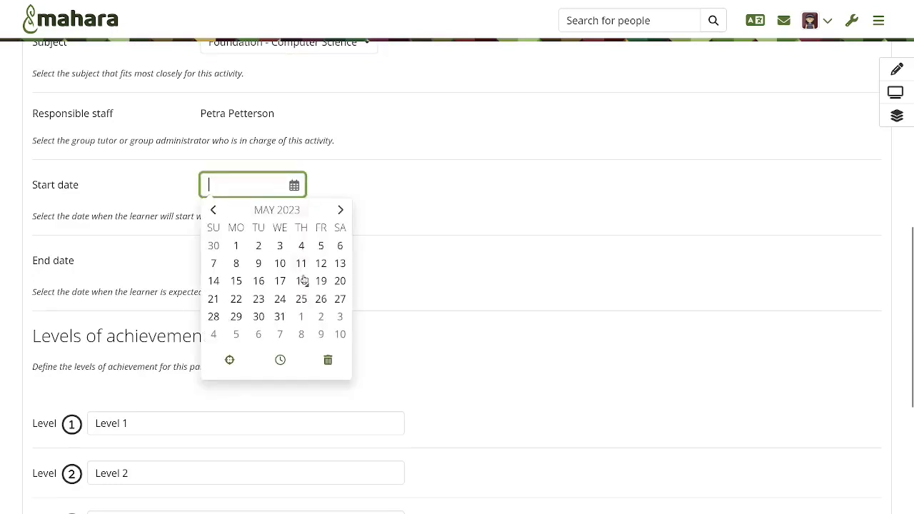
click(279, 282)
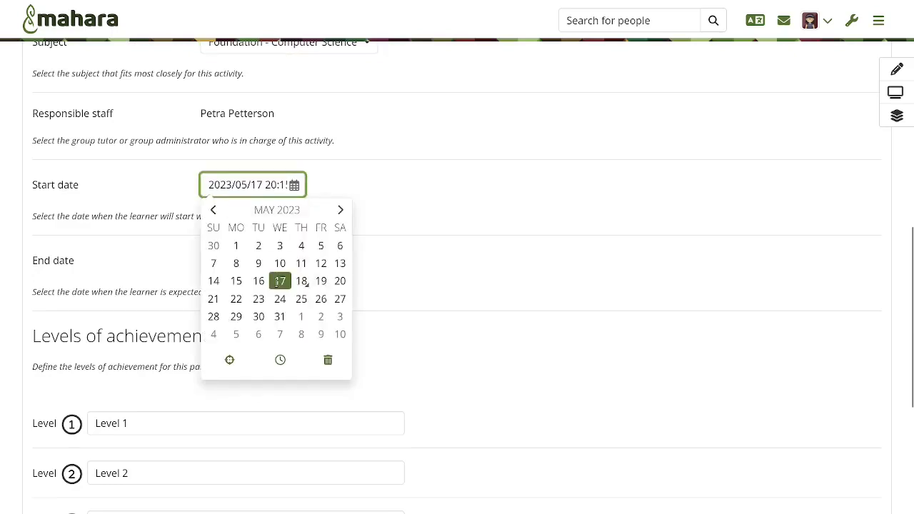
click(151, 244)
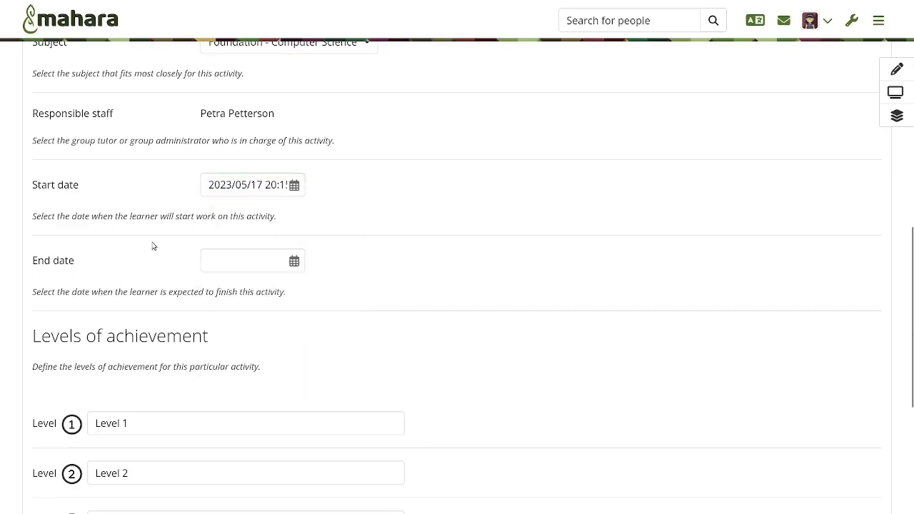
click(218, 259)
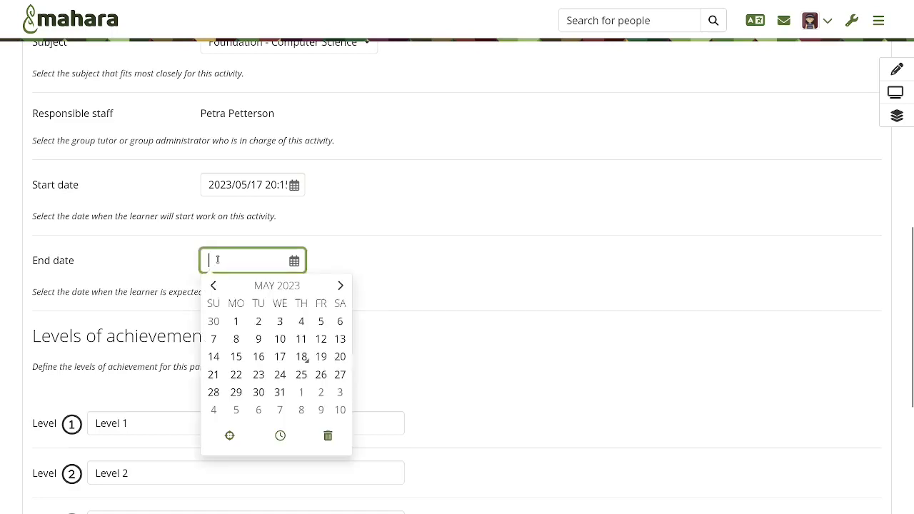
click(281, 394)
click(407, 341)
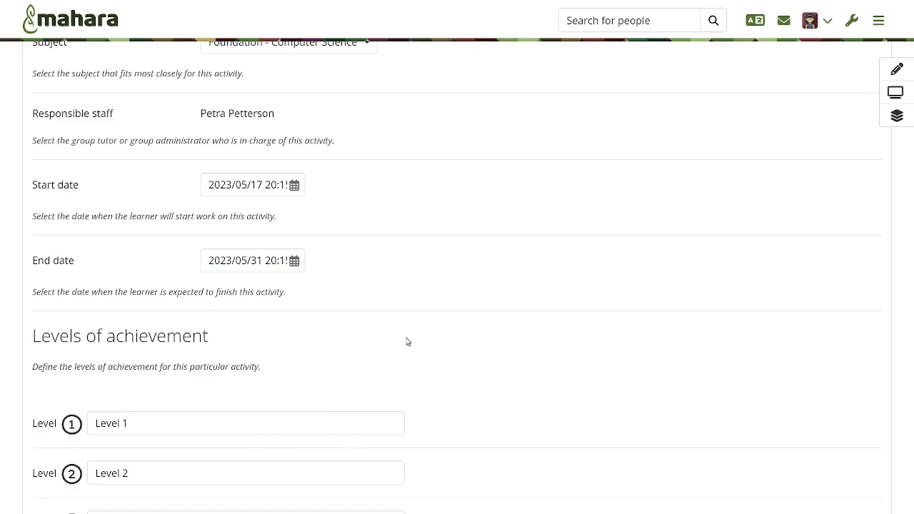
scroll(406, 341, down, 2)
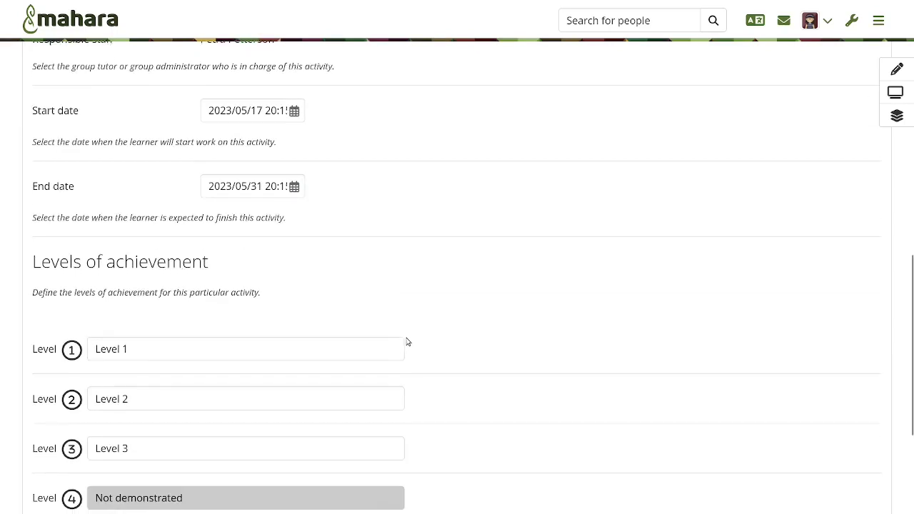
scroll(406, 341, up, 1)
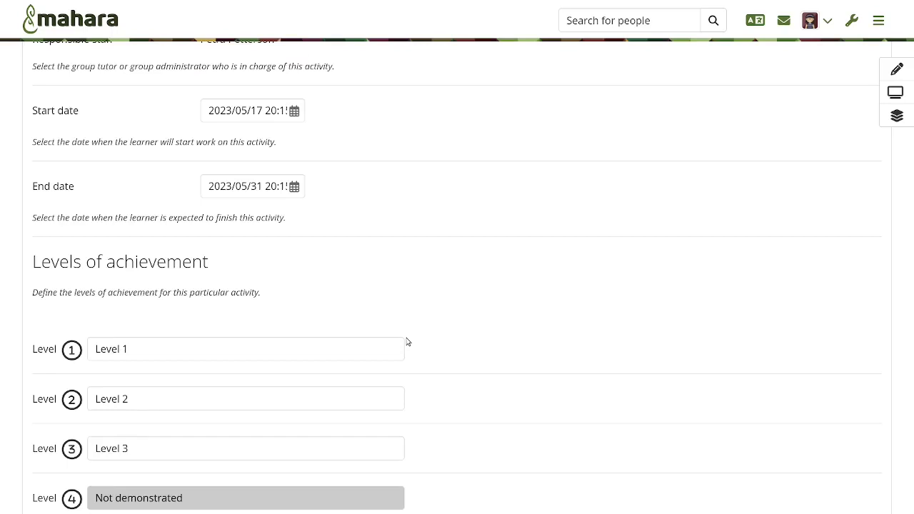
Rename achievement level 1 to Superb
click(338, 355)
key(ctrl+a)
text(Superb)
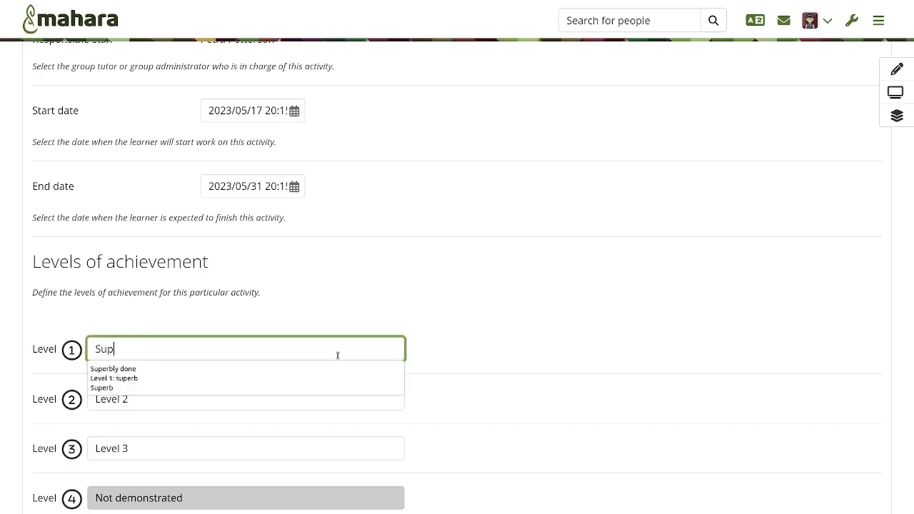
click(410, 325)
scroll(410, 325, down, 3)
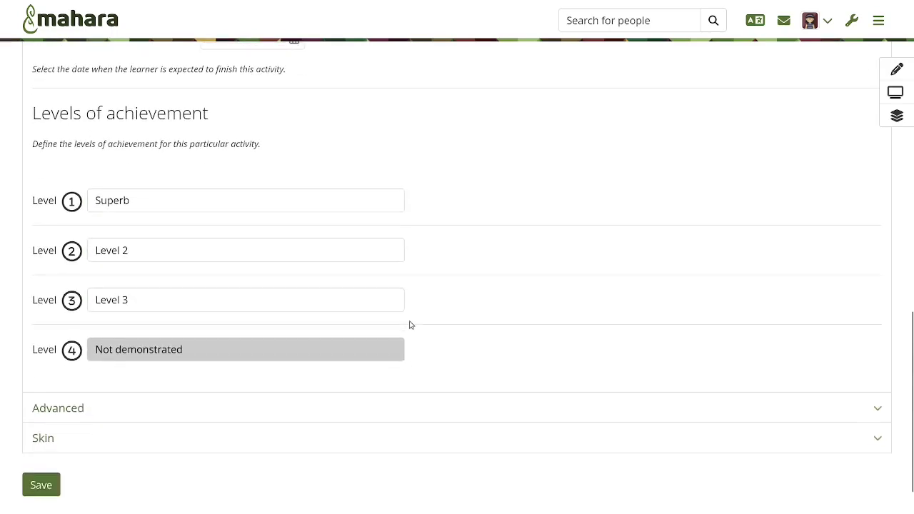
Rename levels 2 and 3 to Great job and Good, and save the activity
click(143, 250)
key(ctrl+a)
text(G)
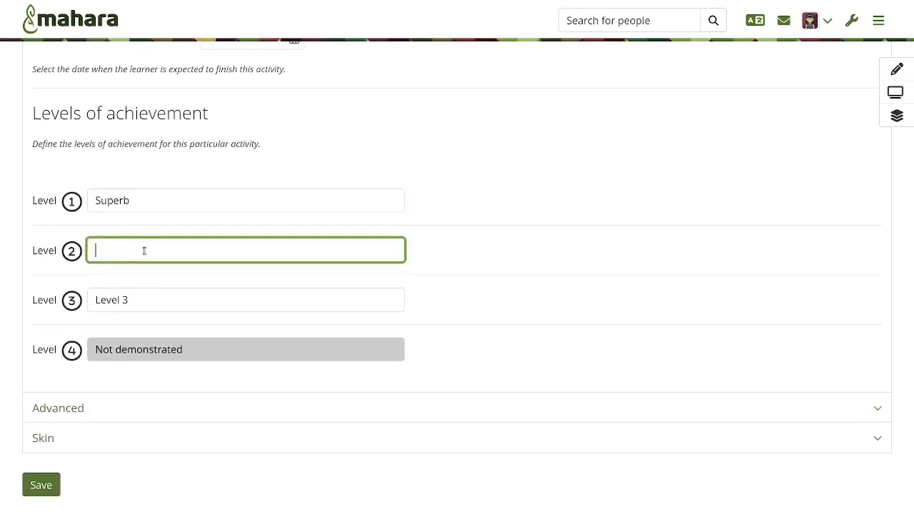
text(reat)
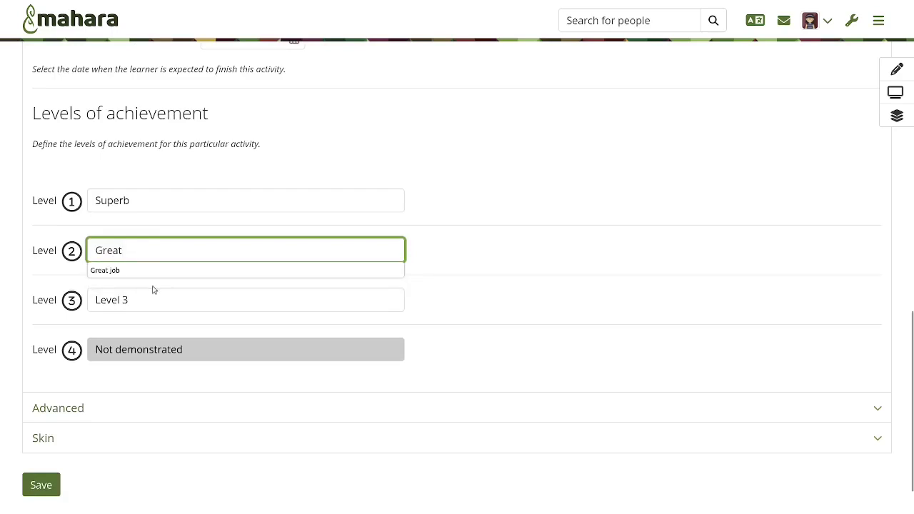
click(125, 271)
click(130, 294)
key(ctrl+a)
text(Good)
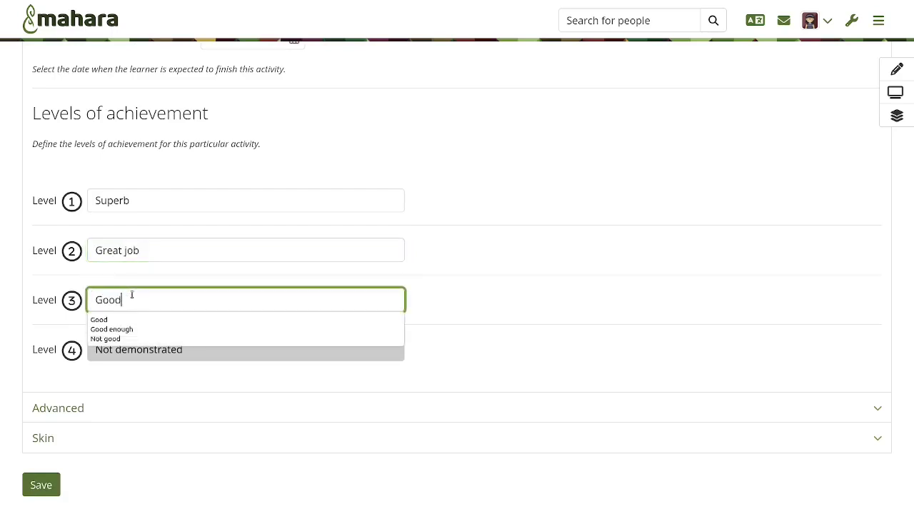
click(457, 247)
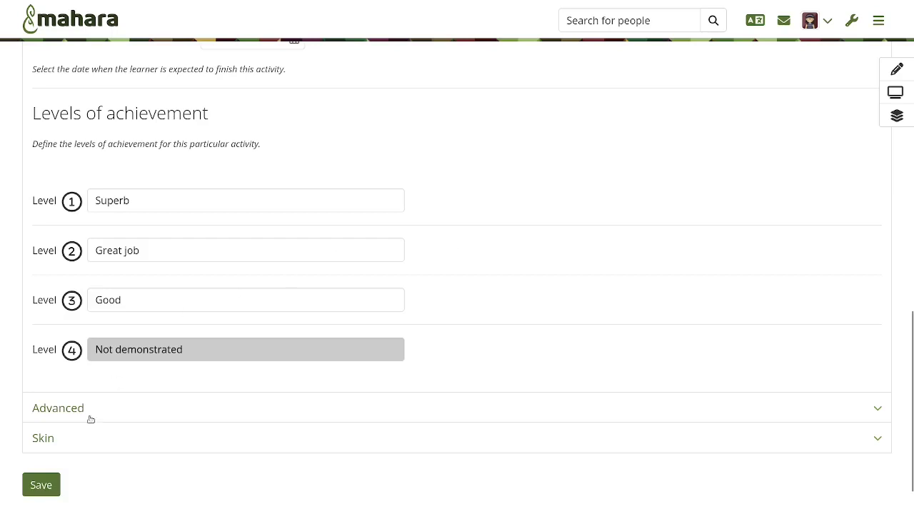
click(40, 486)
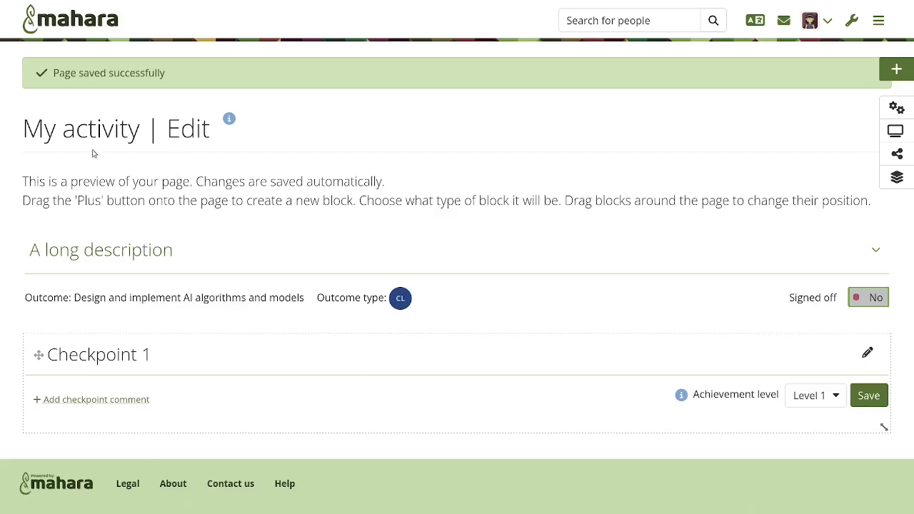
Expand 'A long description' to reveal the Strategies and support, Resources and Learner support fields
double_click(84, 129)
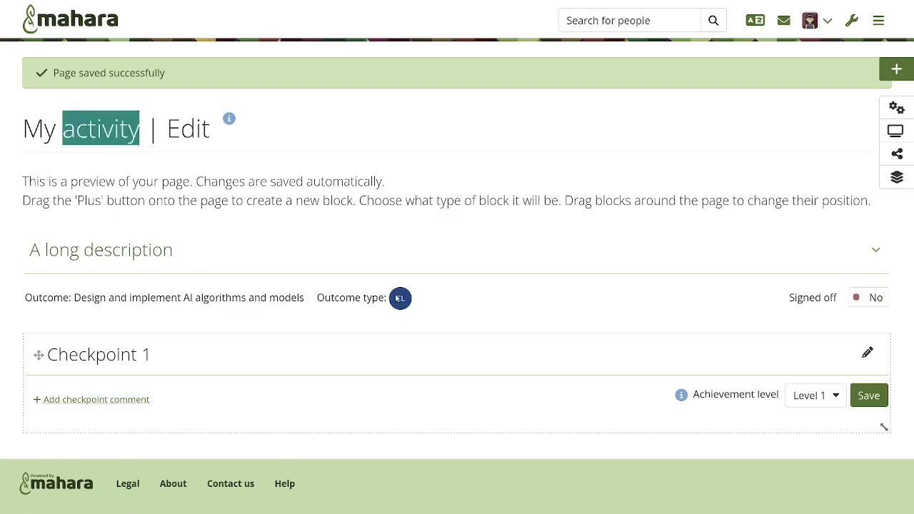
click(286, 253)
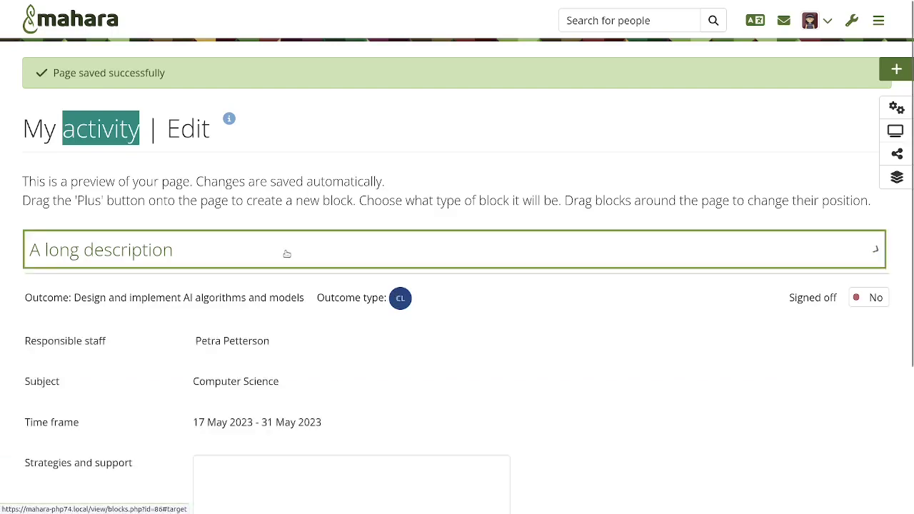
scroll(286, 253, down, 3)
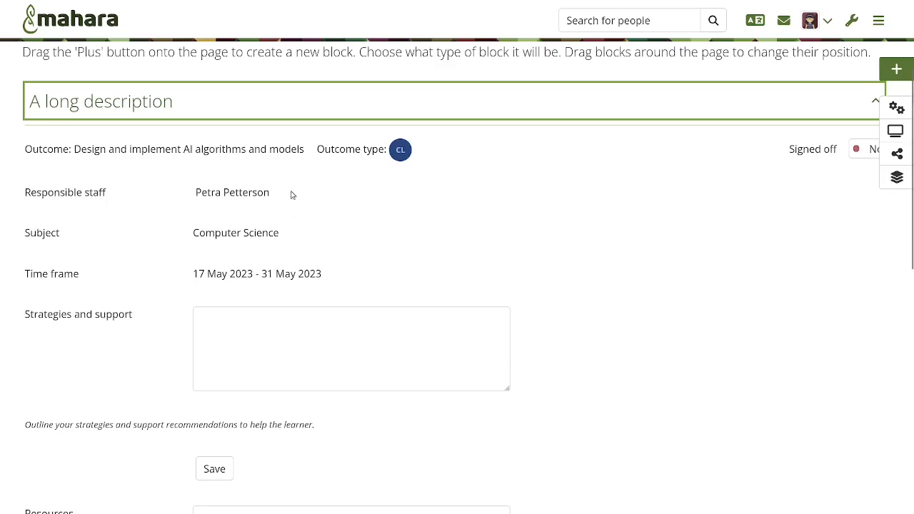
click(278, 325)
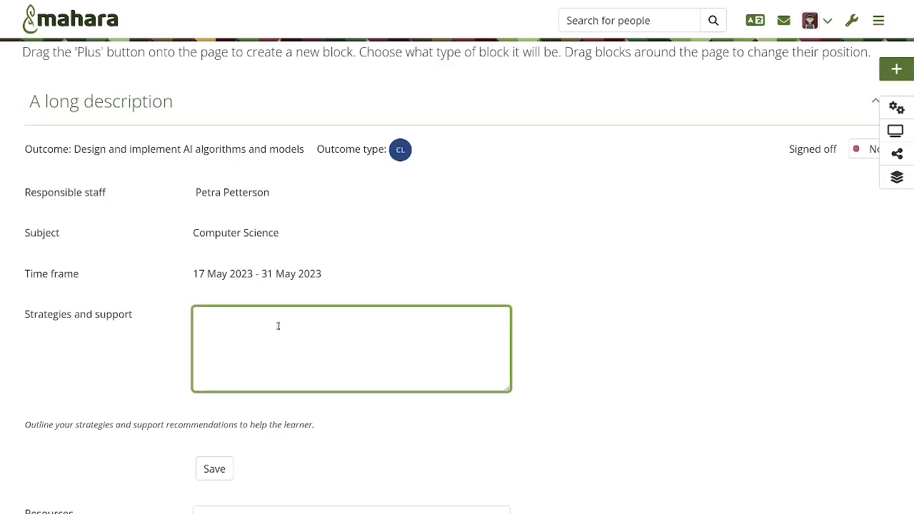
scroll(278, 326, down, 2)
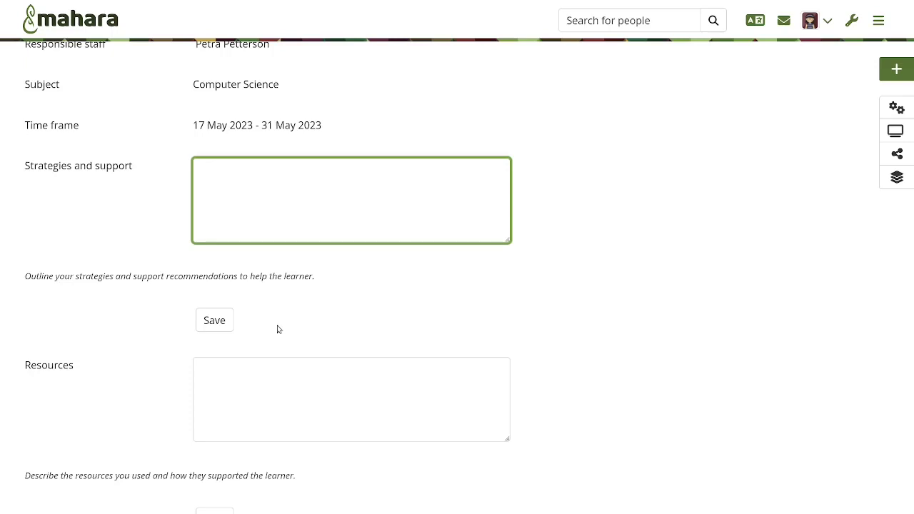
scroll(279, 329, down, 3)
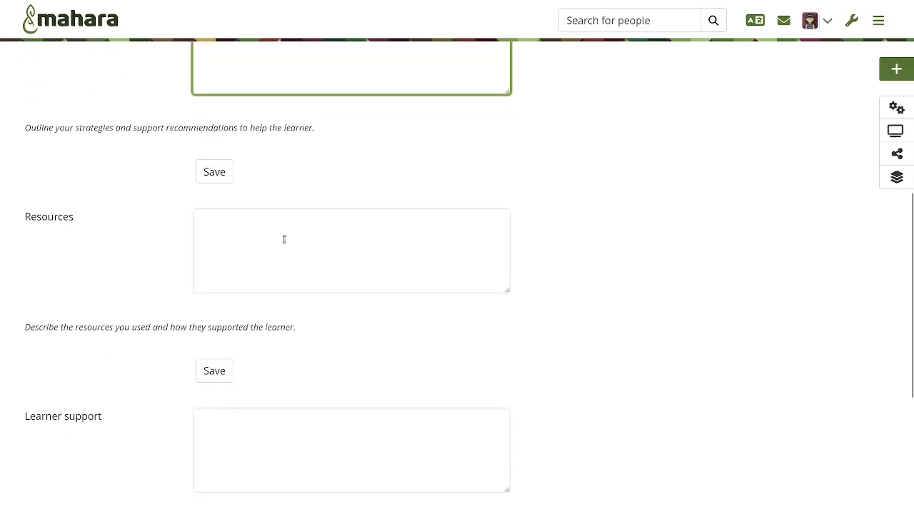
click(284, 239)
scroll(284, 239, down, 3)
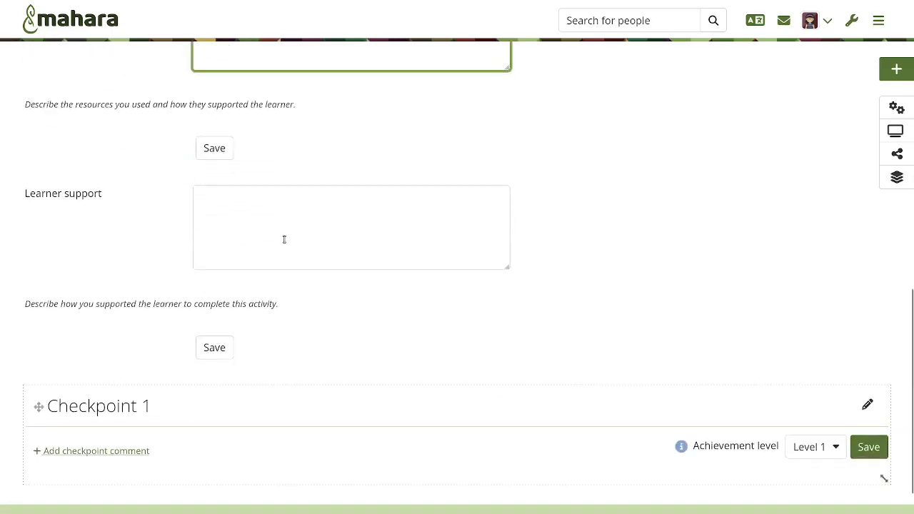
click(258, 202)
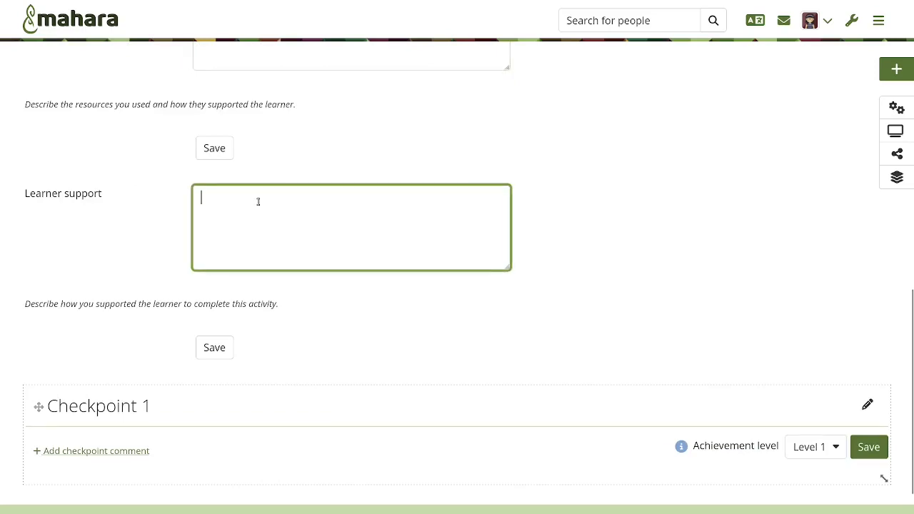
scroll(258, 201, up, 10)
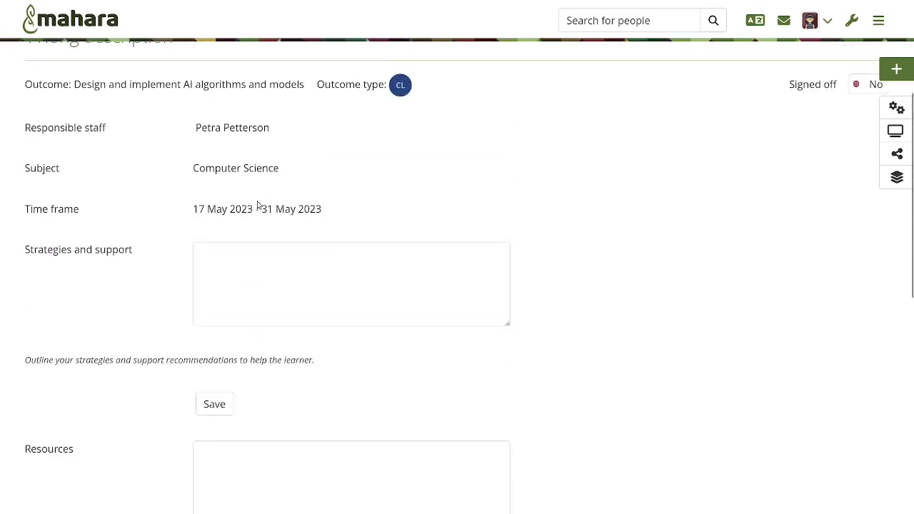
scroll(257, 205, down, 1)
Enter 'Strategies' in Strategies and support and 'Resources' in Resources, saving each field
click(236, 250)
text(Strategies)
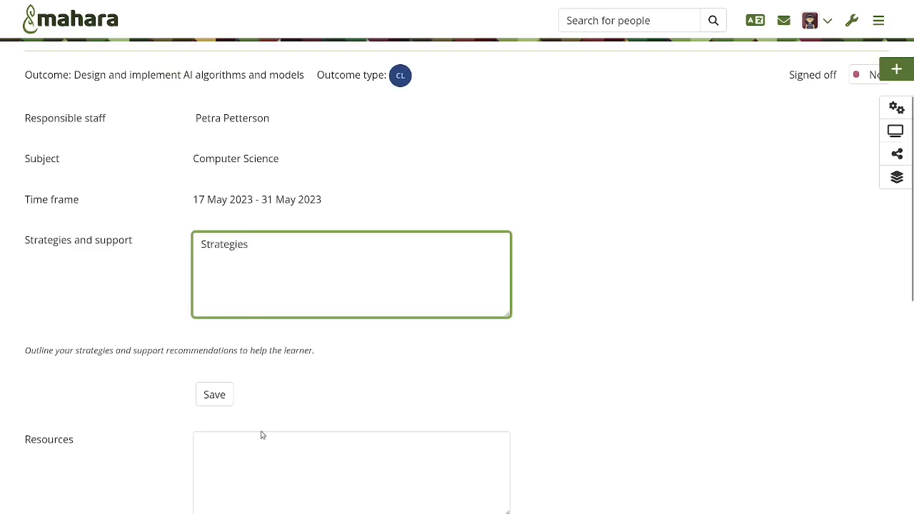
click(213, 396)
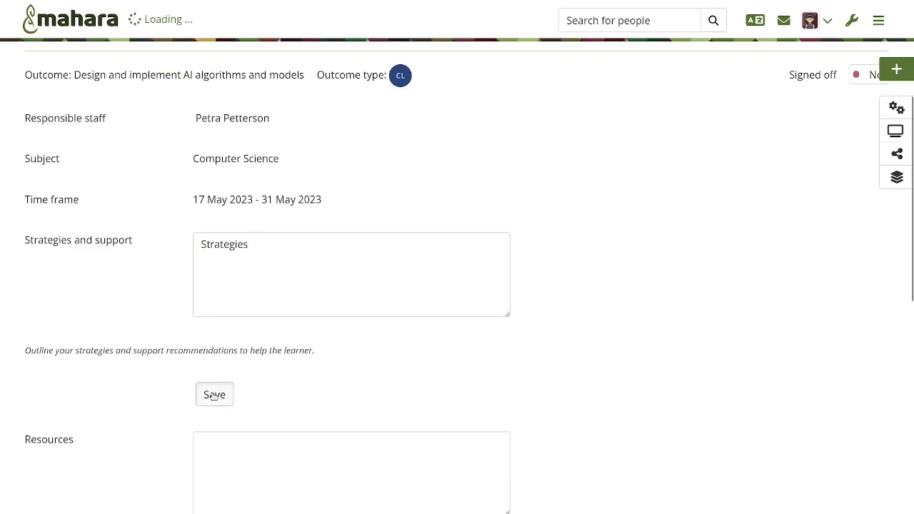
click(227, 453)
text(Resources)
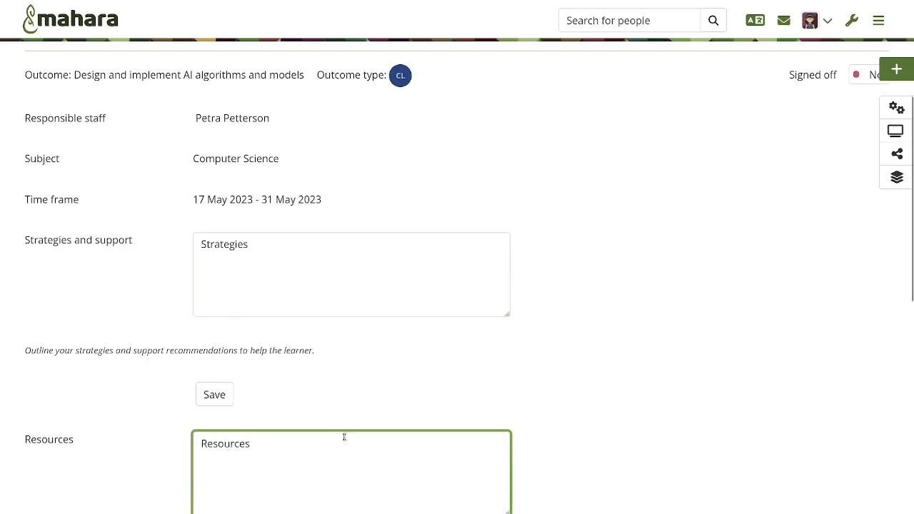
scroll(377, 332, down, 3)
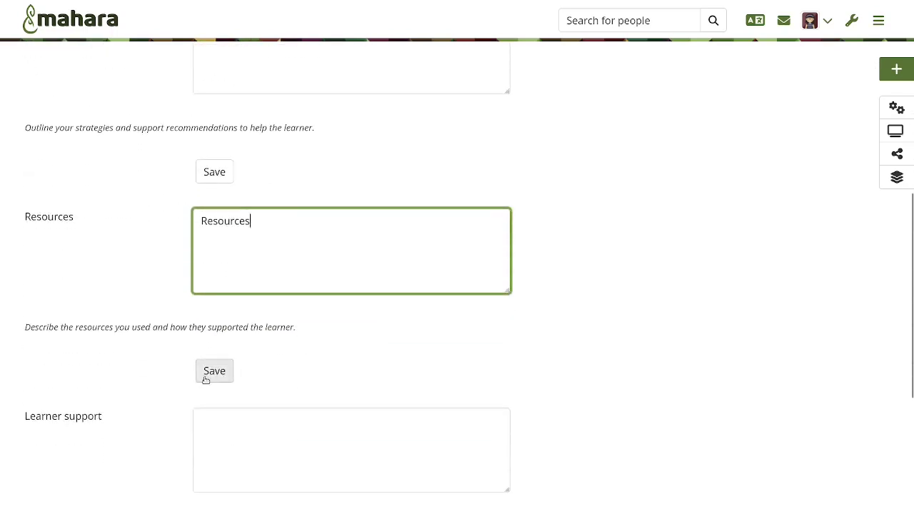
click(206, 380)
Enter 'Support' under Learner support and save it
click(212, 444)
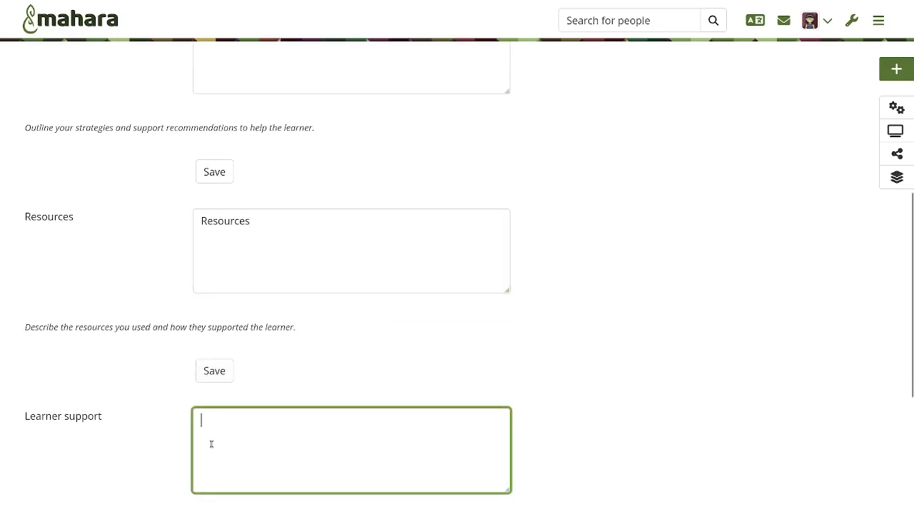
text(Support)
scroll(207, 421, down, 3)
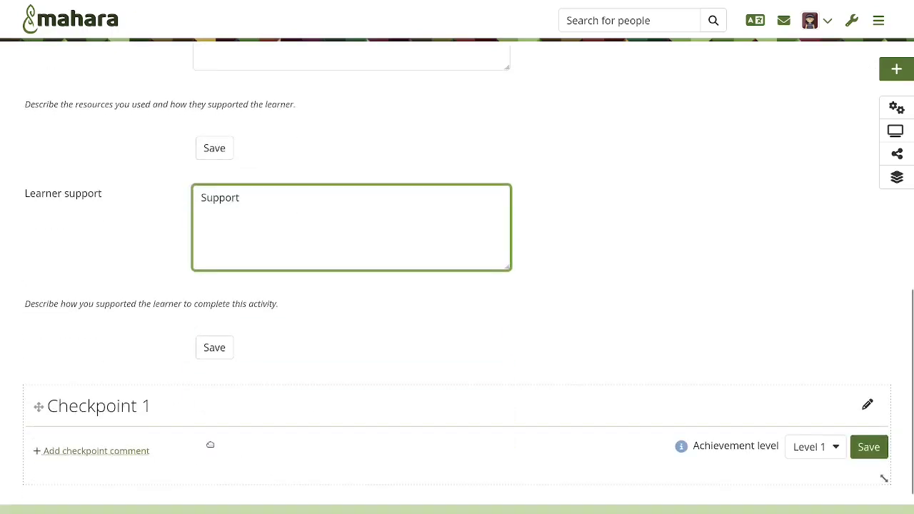
click(209, 346)
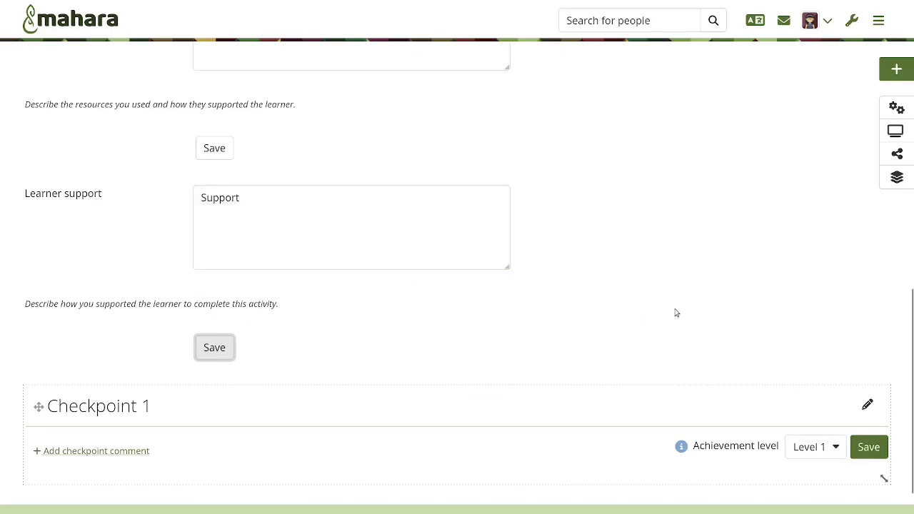
scroll(676, 313, down, 1)
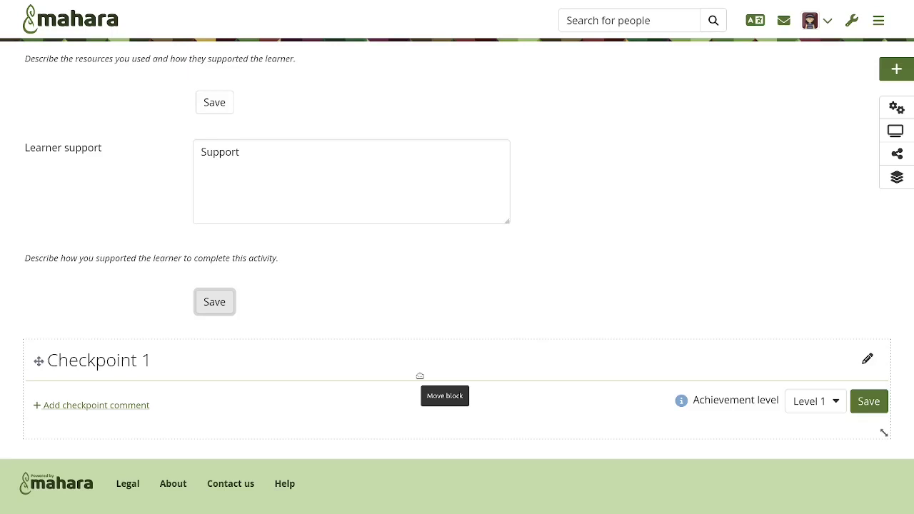
Write a new Checkpoint 1 comment reading 'Well done on the first week' and save it
click(127, 406)
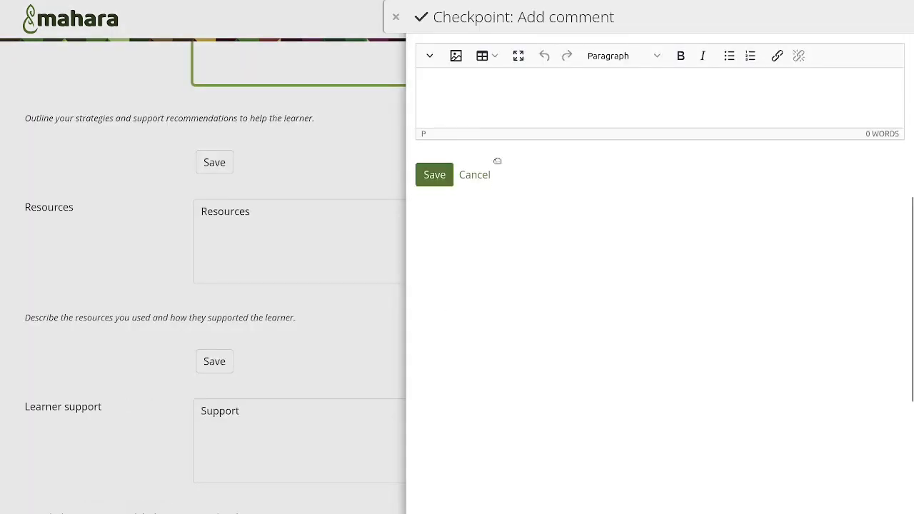
click(475, 102)
text(Well do)
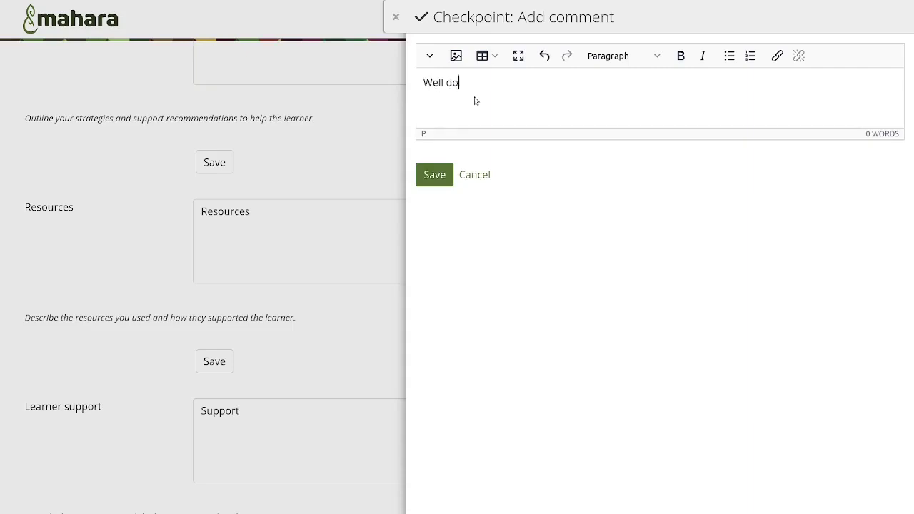
text(ne on the first week)
click(434, 175)
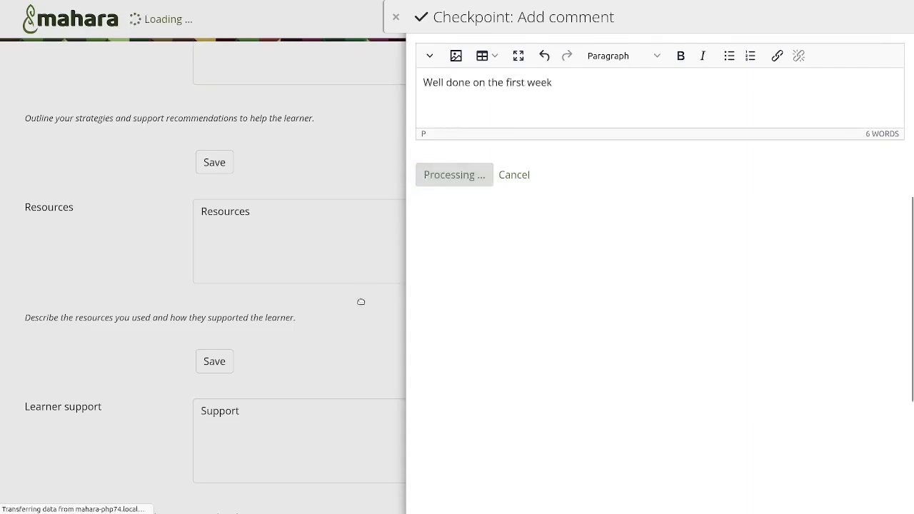
scroll(464, 357, down, 2)
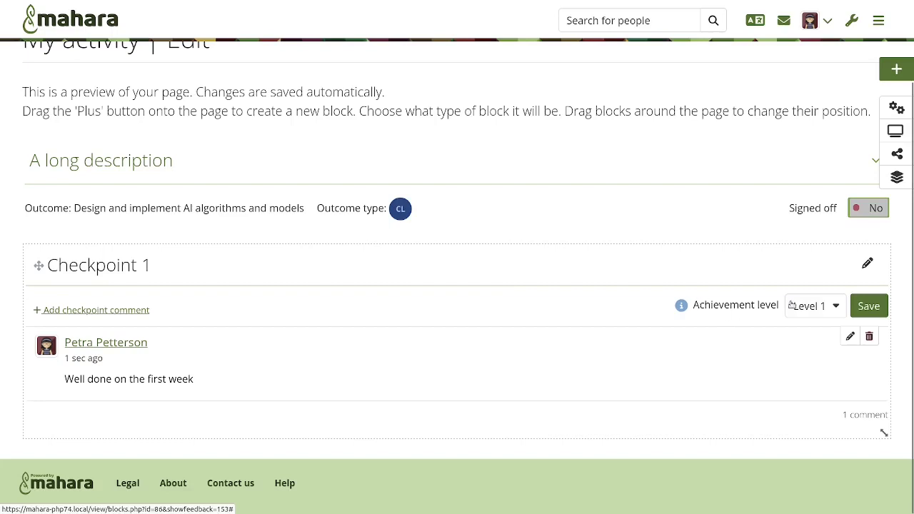
Review Checkpoint 1's achievement levels and their explanations, leaving it at Level 1
click(826, 302)
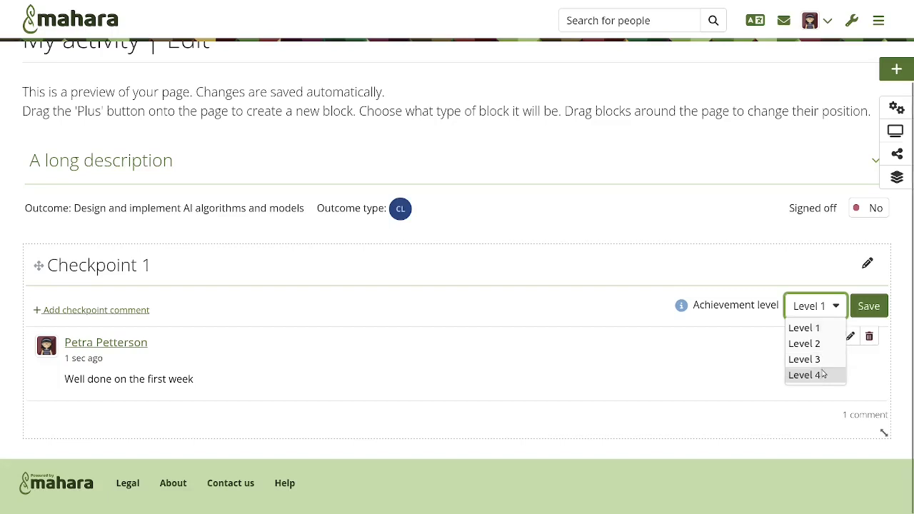
click(724, 295)
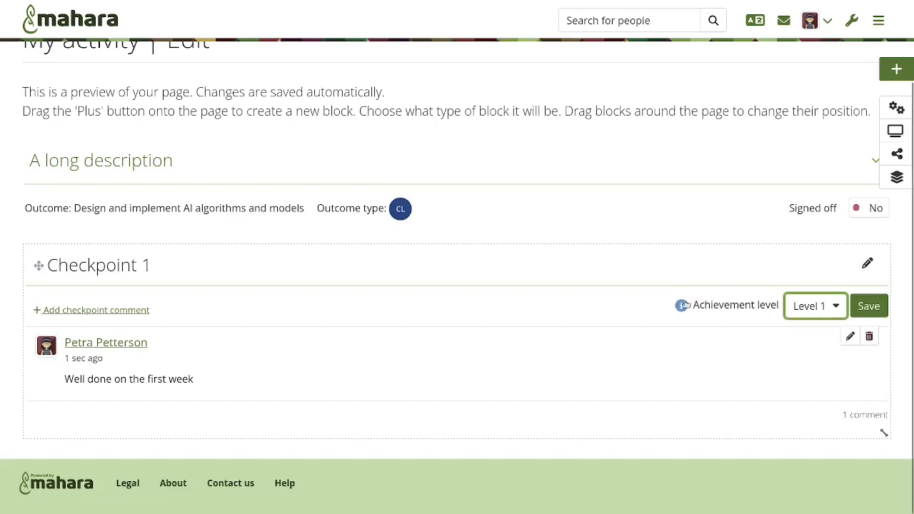
click(681, 305)
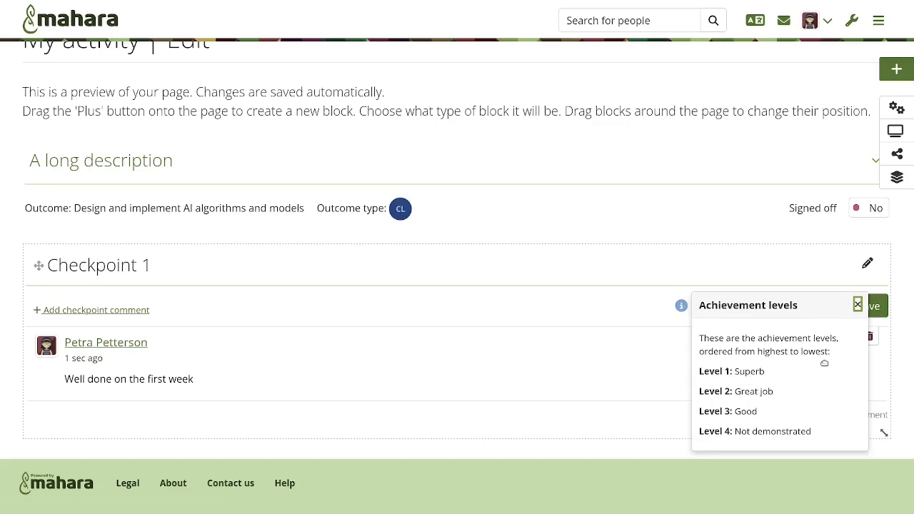
click(857, 304)
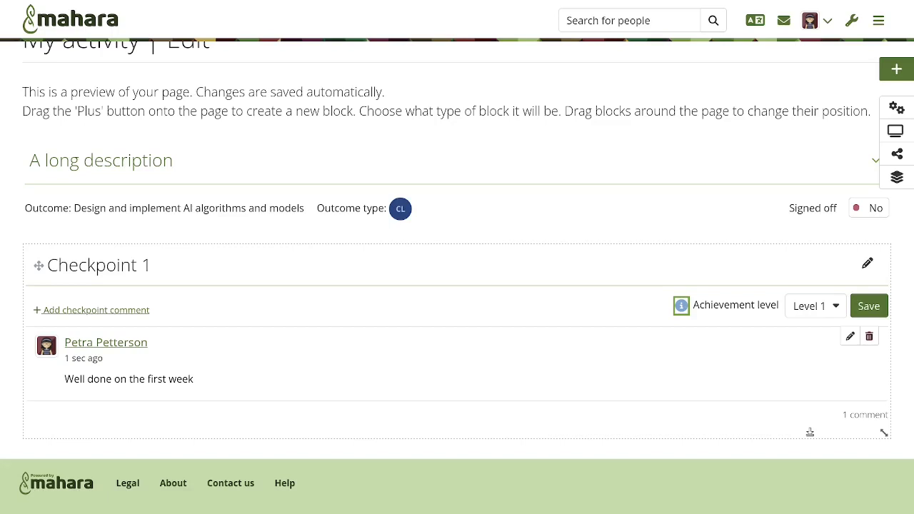
Go from the dashboard to the group's AI portfolio Outcomes page and expand Fundamental concepts of AI
click(810, 434)
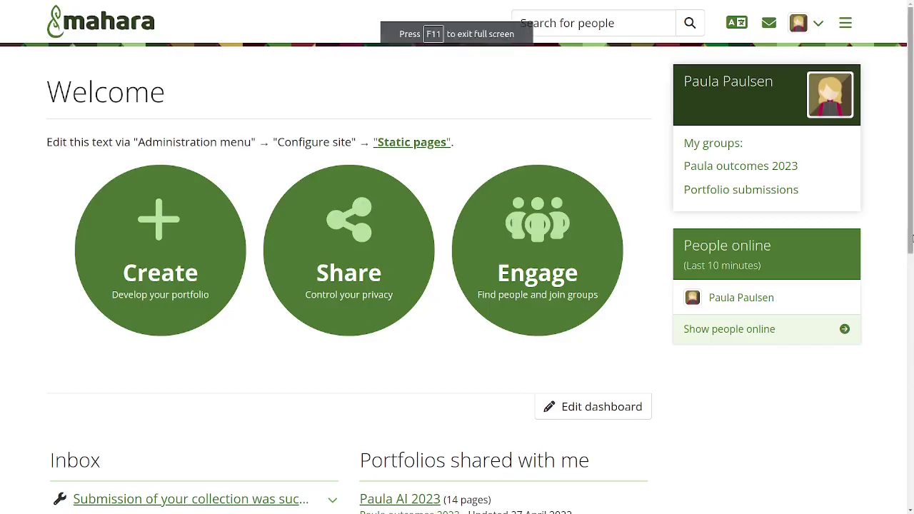
click(729, 165)
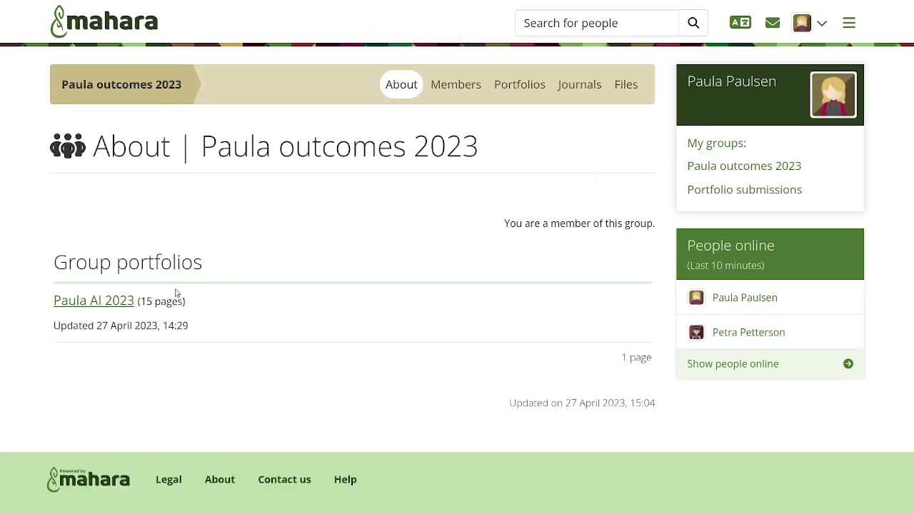
click(102, 302)
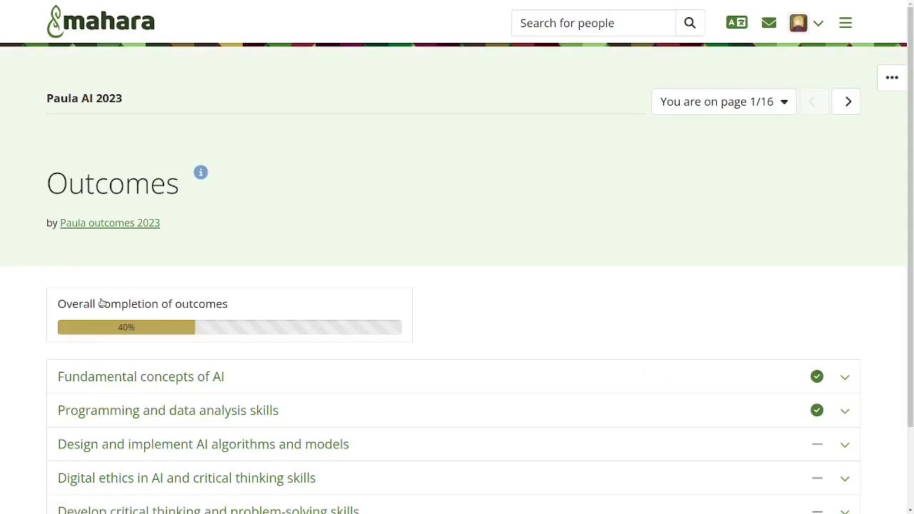
scroll(512, 365, down, 2)
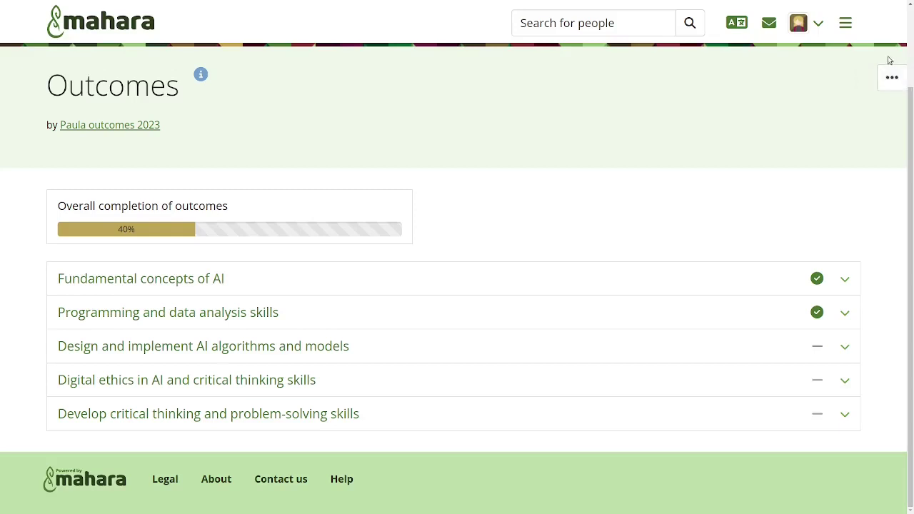
click(553, 272)
scroll(552, 274, down, 2)
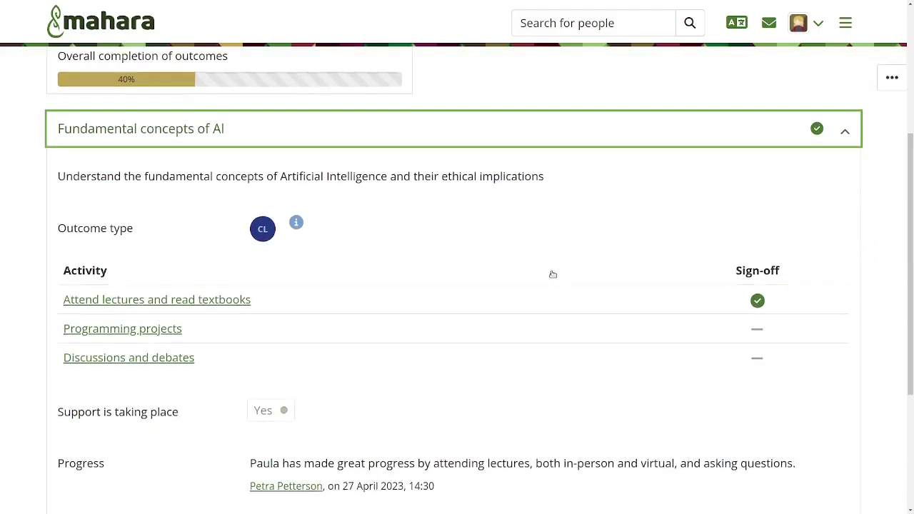
scroll(551, 275, down, 2)
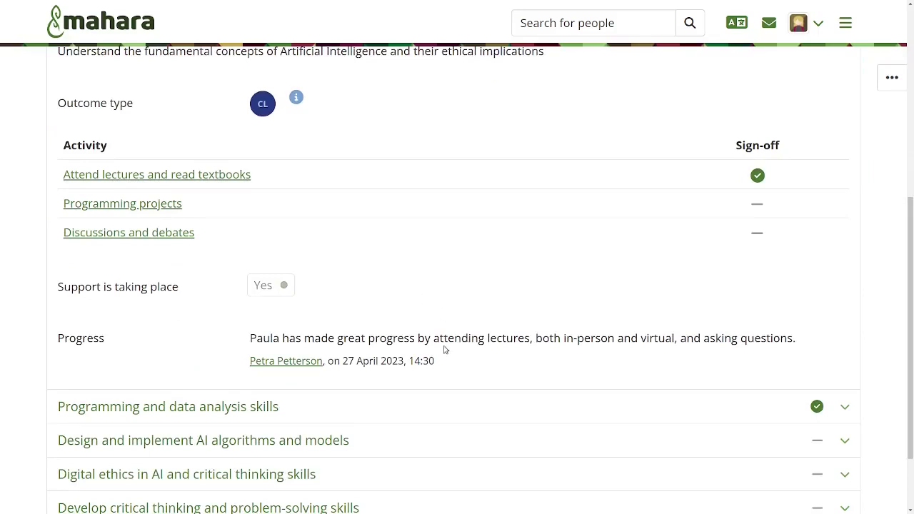
scroll(444, 349, down, 2)
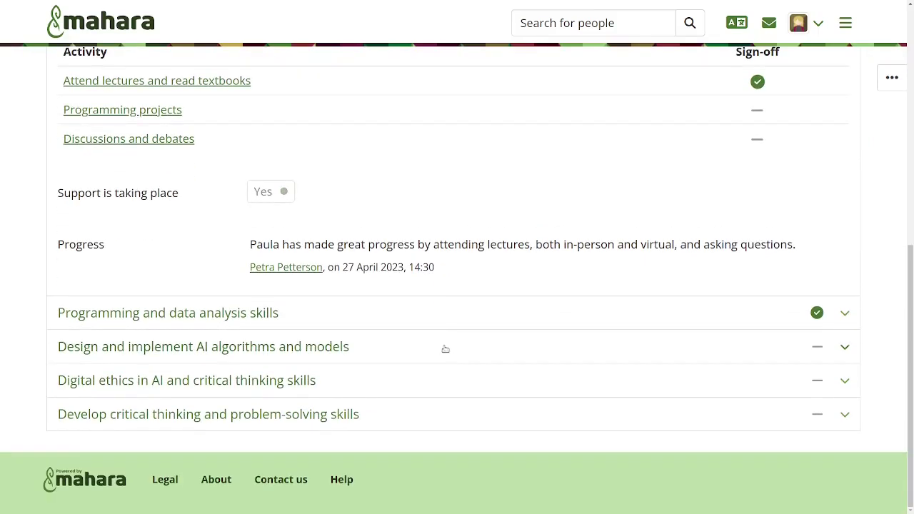
Expand Design and implement AI algorithms and models and open its My activity page for editing
click(445, 349)
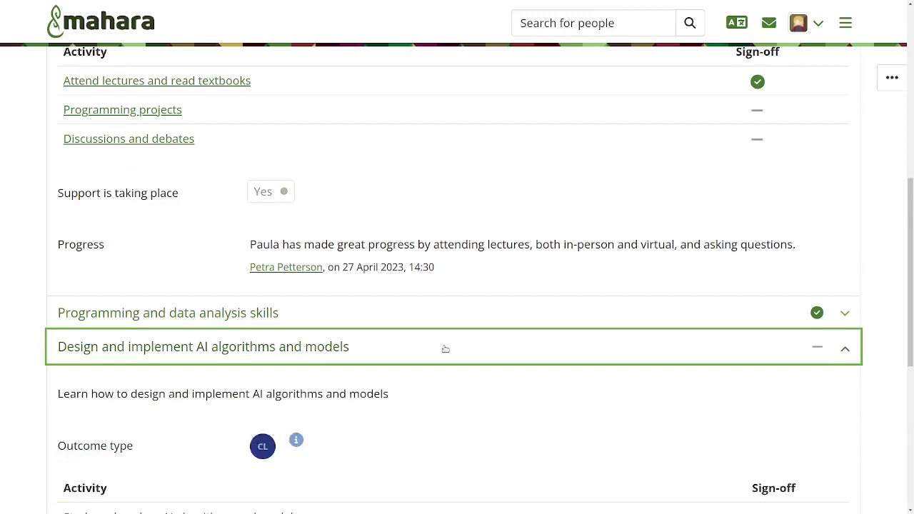
scroll(444, 349, down, 3)
scroll(445, 349, down, 4)
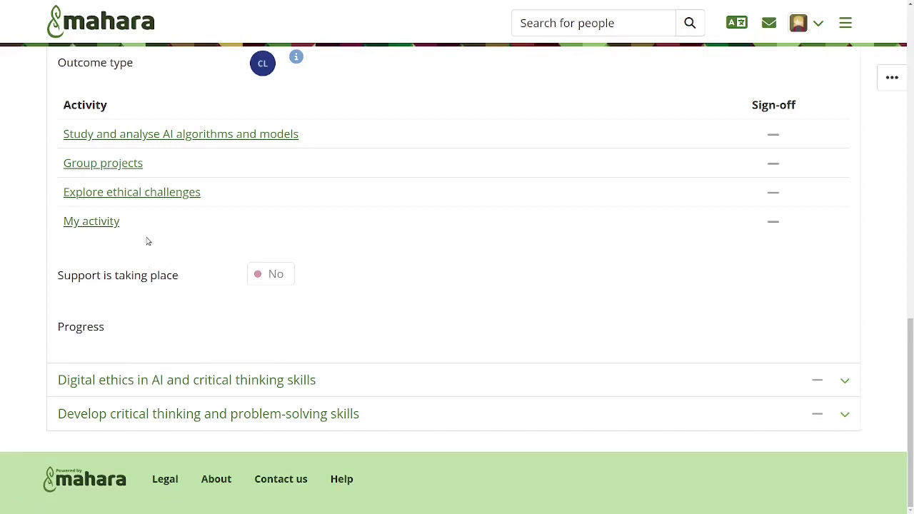
click(85, 223)
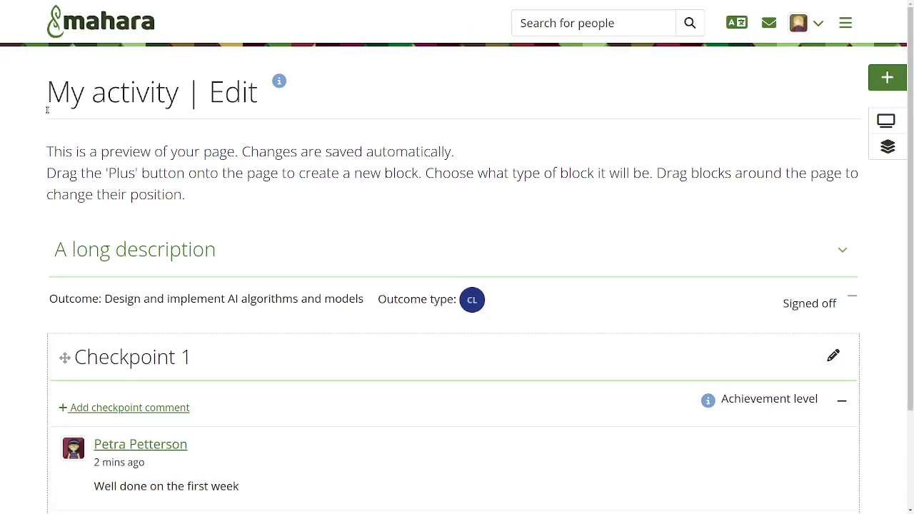
Display the finished My activity page, then switch to the Outcomes page
click(885, 121)
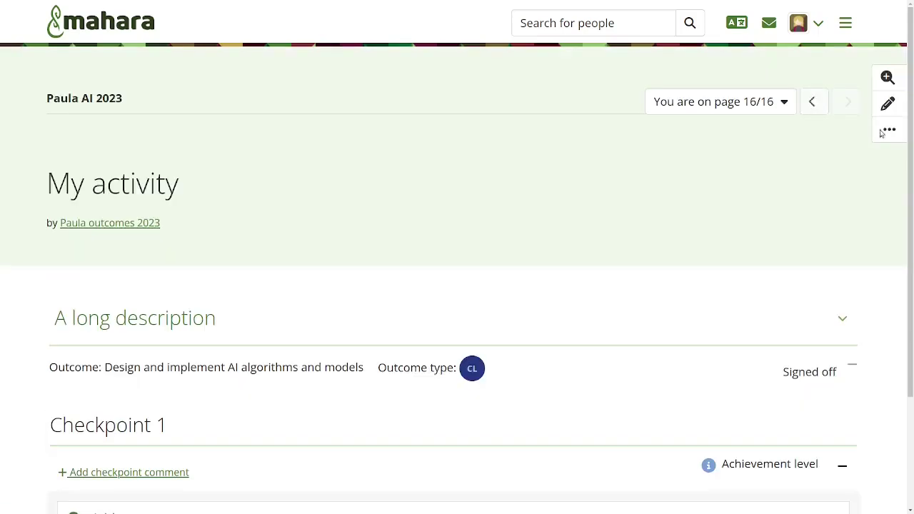
click(782, 101)
click(711, 128)
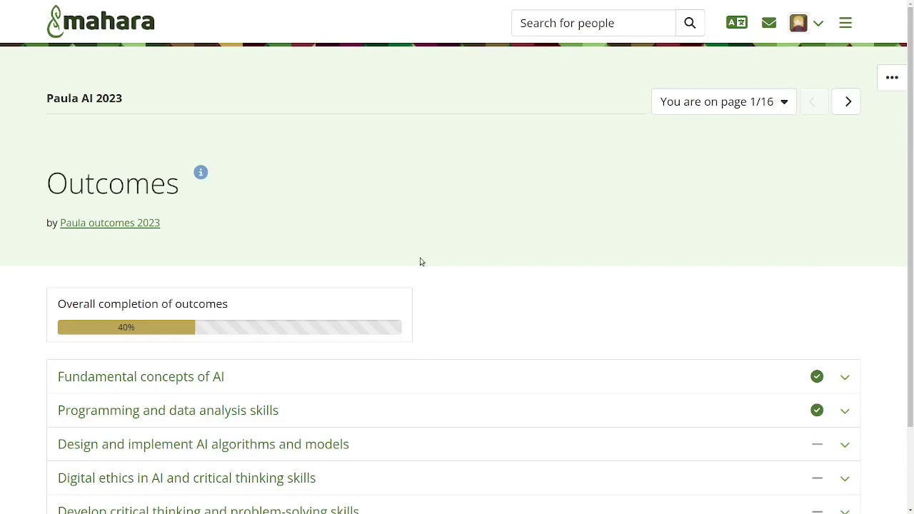
Expand Fundamental concepts of AI and open the Attend lectures and read textbooks activity
scroll(422, 262, down, 2)
click(402, 272)
scroll(402, 274, down, 1)
scroll(402, 274, down, 2)
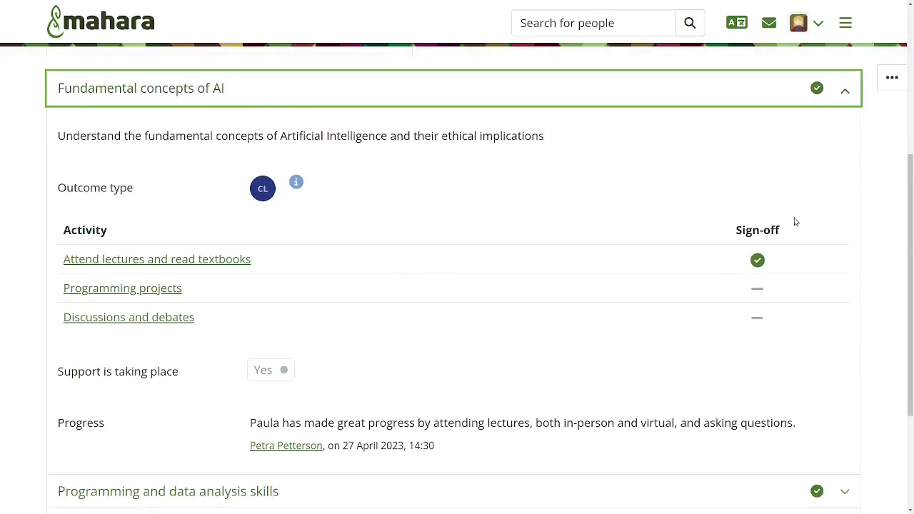
click(221, 258)
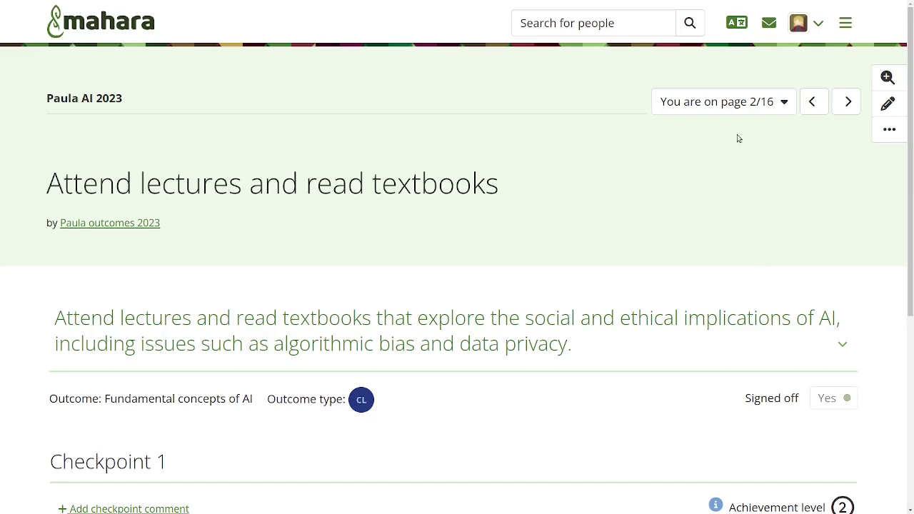
click(778, 106)
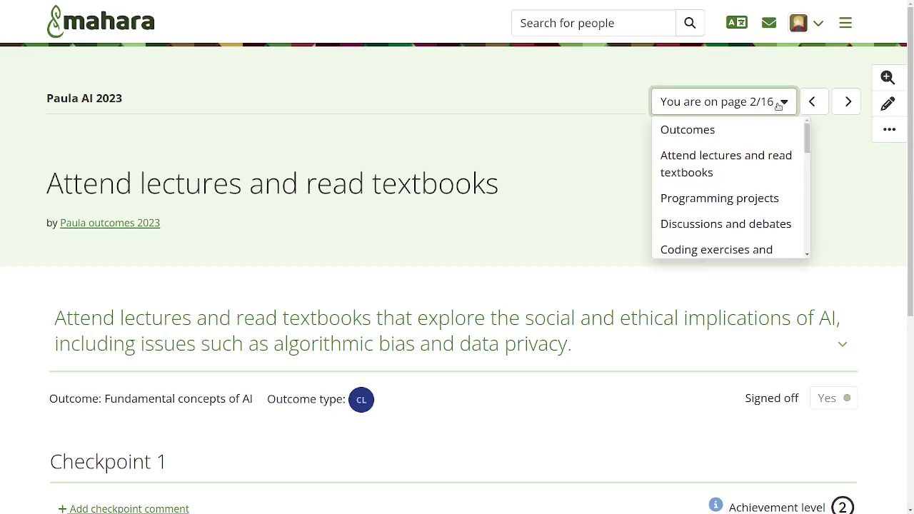
Back on Outcomes, expand Design and implement AI algorithms and models and open My activity
click(734, 133)
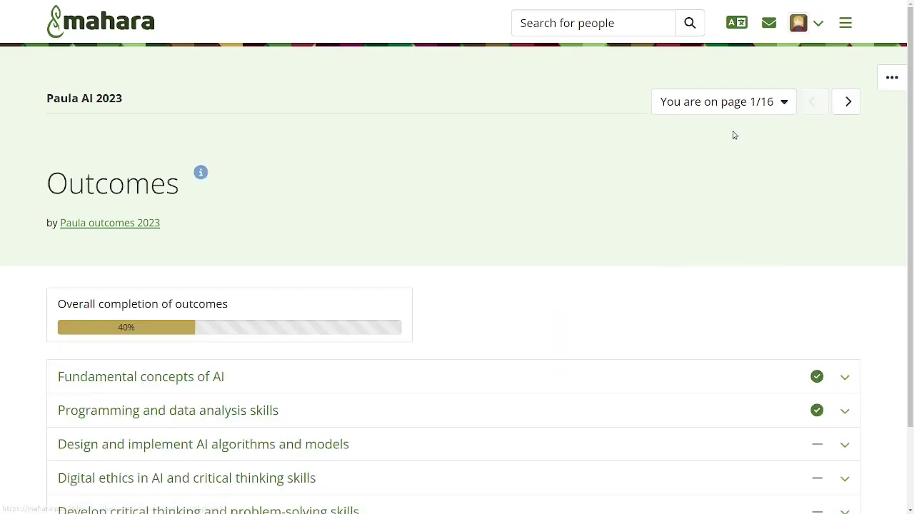
click(457, 444)
scroll(459, 446, down, 2)
scroll(459, 447, down, 3)
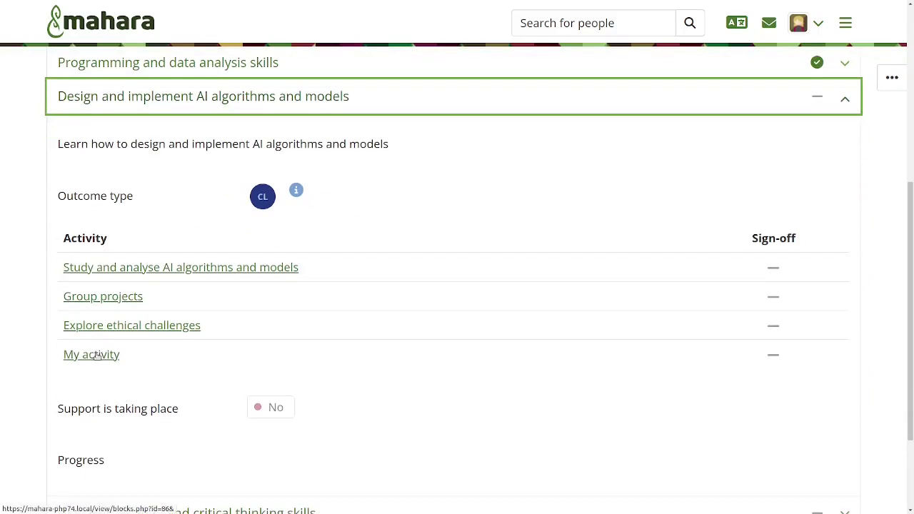
click(93, 355)
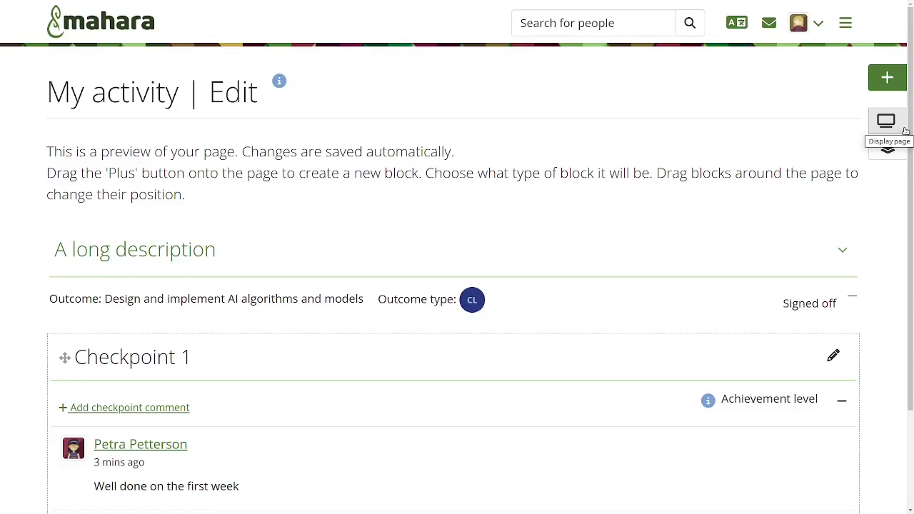
Expand 'A long description' to show subject Computer Science and time frame 17–31 May 2023
scroll(901, 132, down, 1)
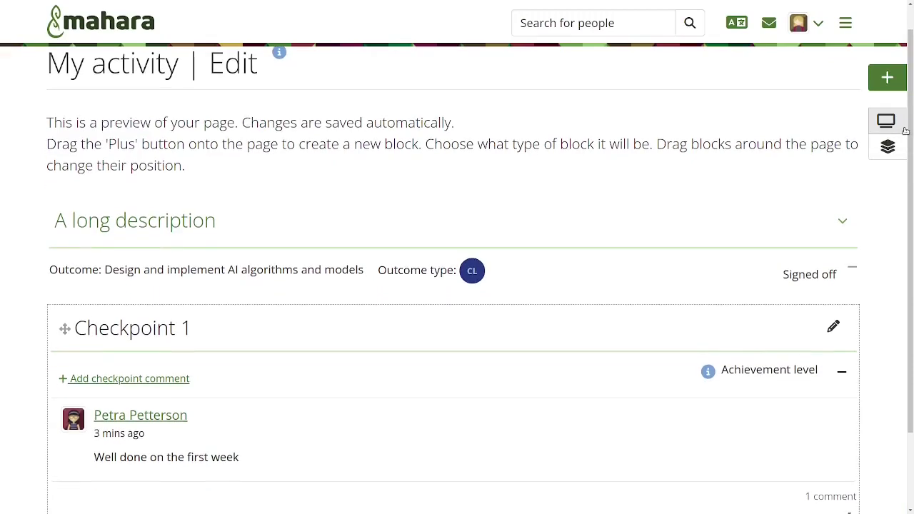
click(250, 217)
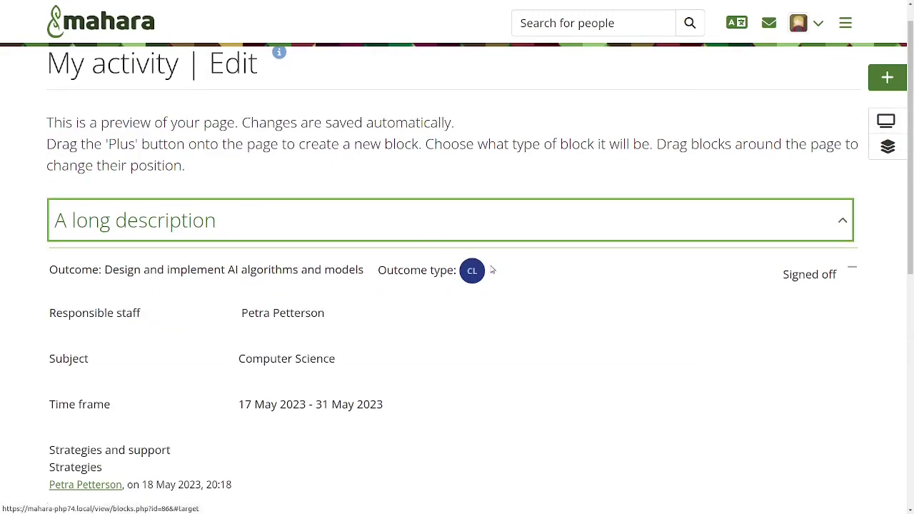
scroll(407, 355, down, 5)
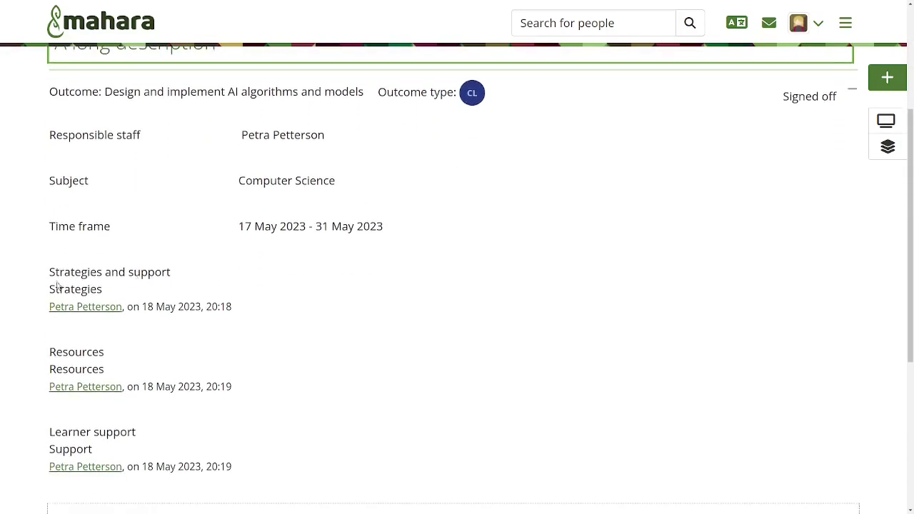
double_click(67, 288)
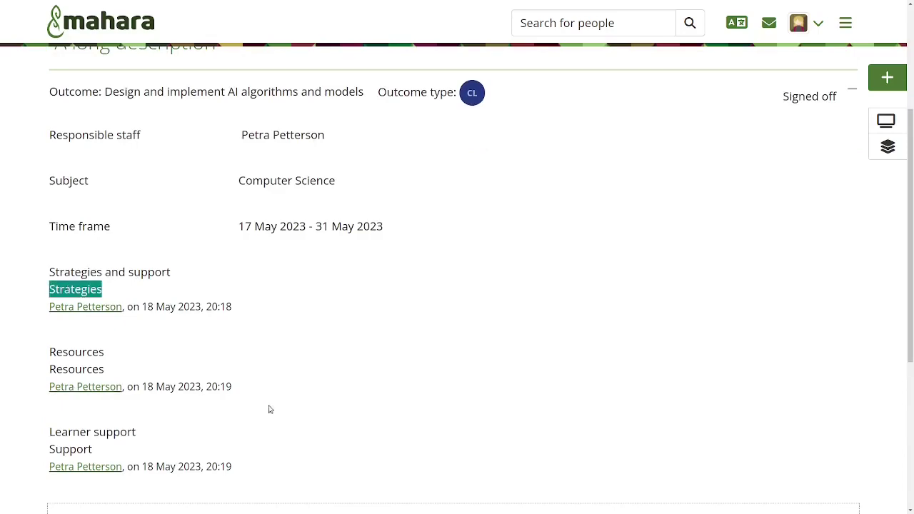
scroll(308, 426, down, 5)
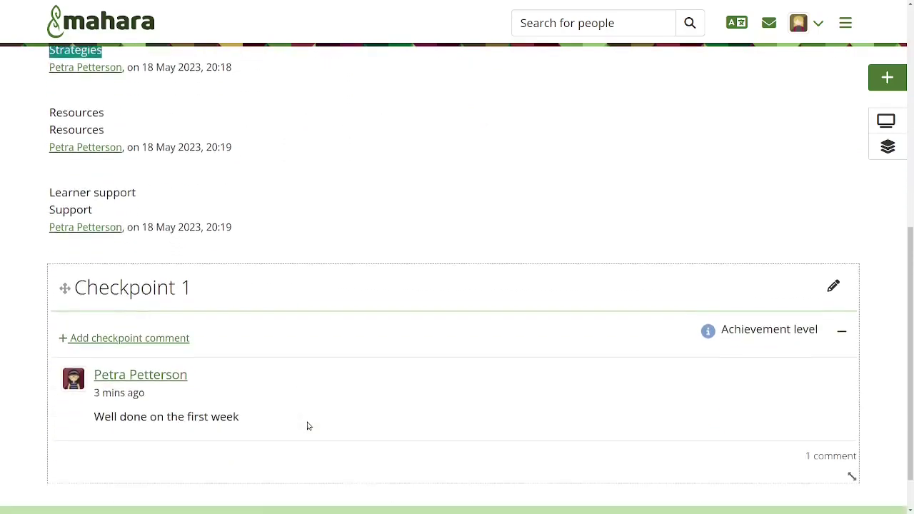
Post a 'Thank you' reply comment on Checkpoint 1
click(164, 283)
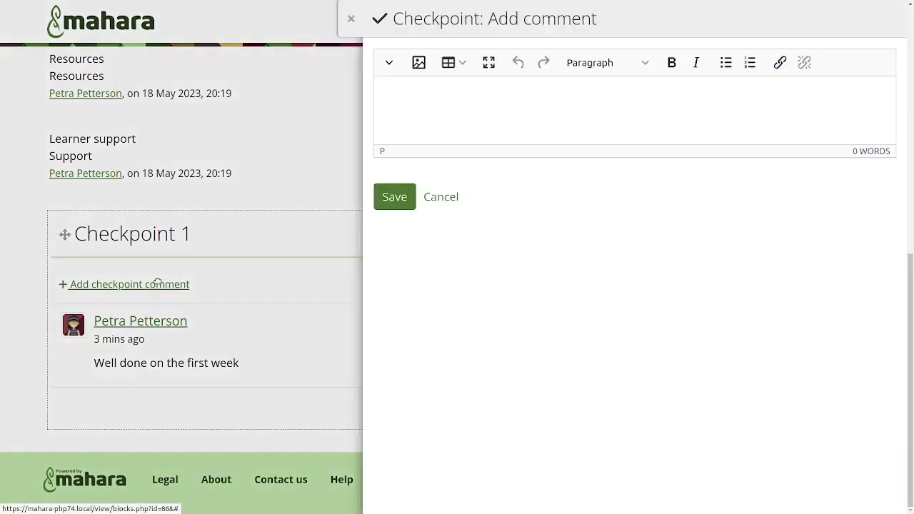
text(Thank you)
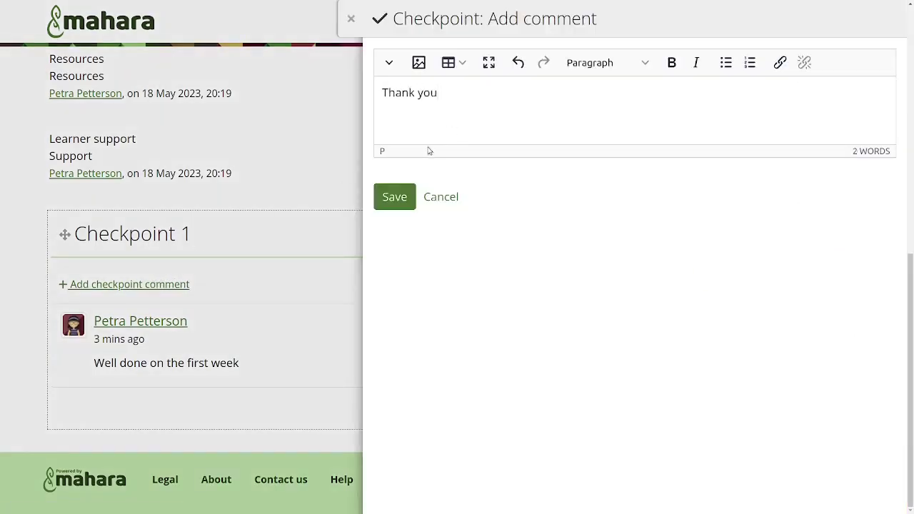
click(388, 197)
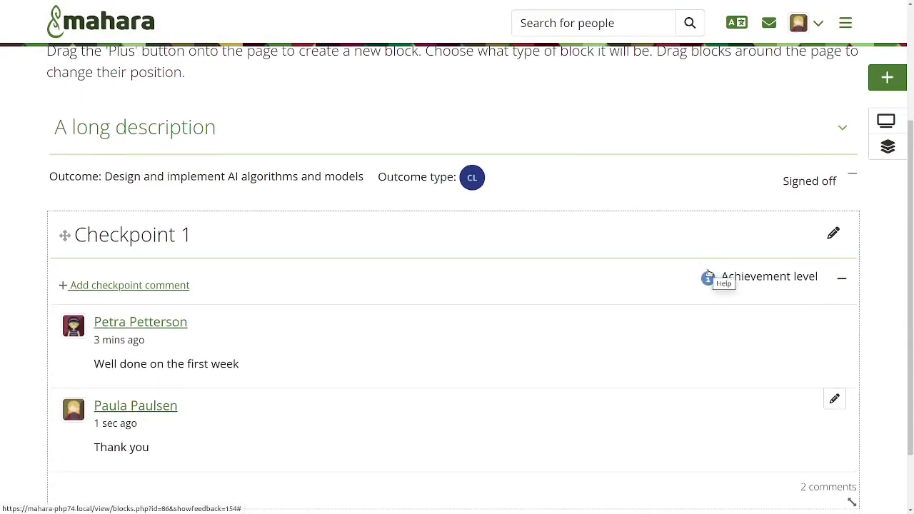
Drag a new Placeholder block below Checkpoint 1, set it to Text, and save it
scroll(714, 210, down, 2)
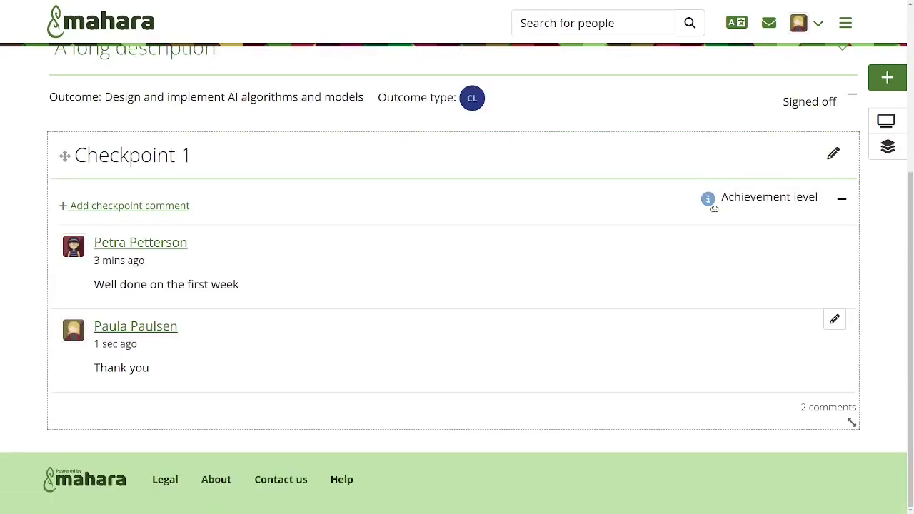
drag(879, 82, 440, 419)
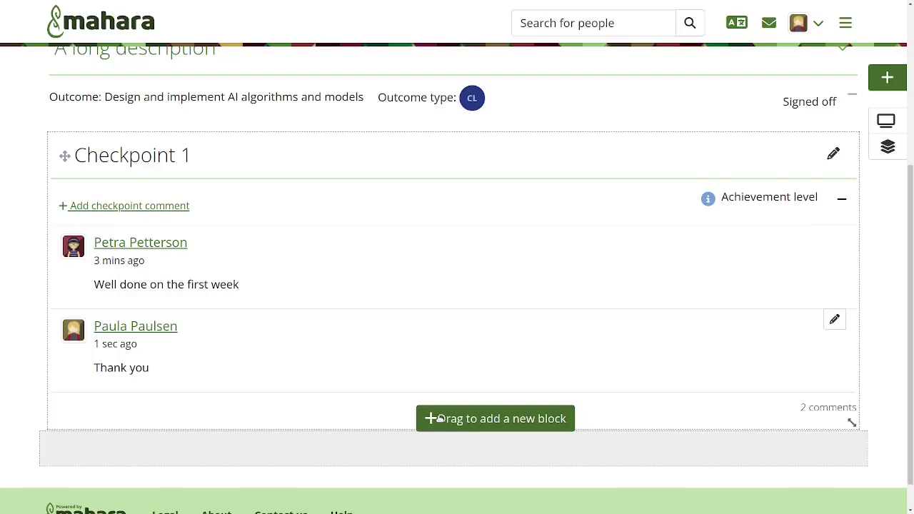
drag(437, 419, 424, 438)
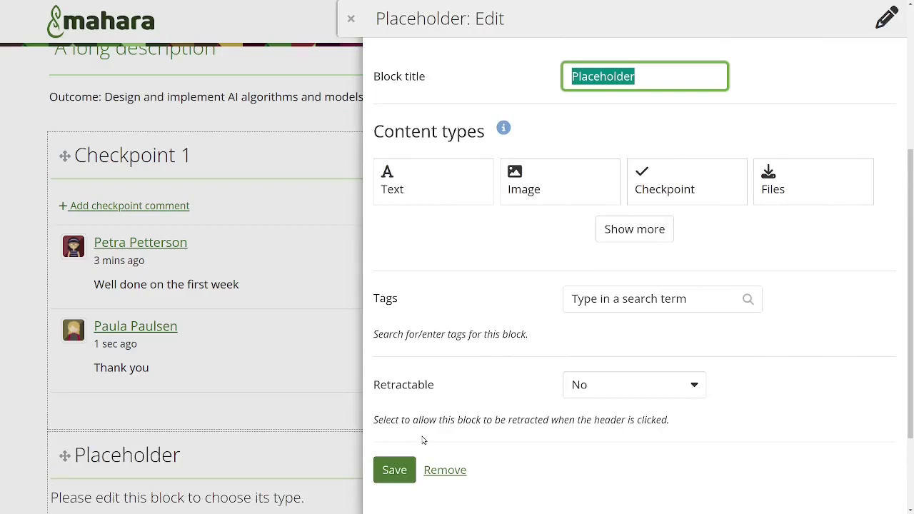
click(426, 172)
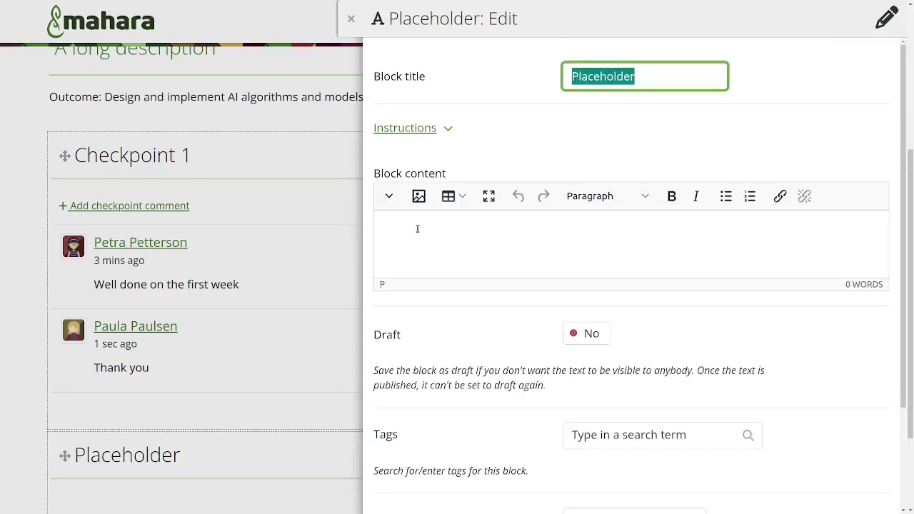
scroll(446, 372, down, 1)
scroll(446, 373, down, 1)
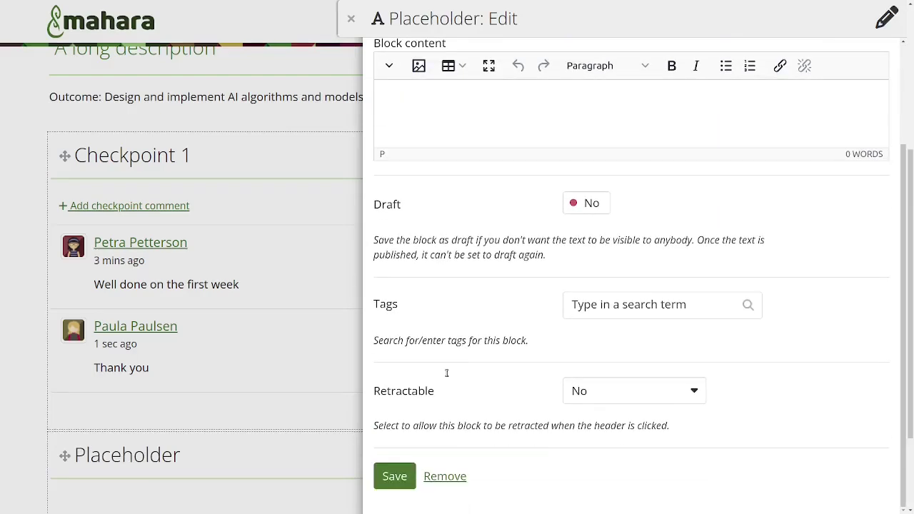
click(400, 477)
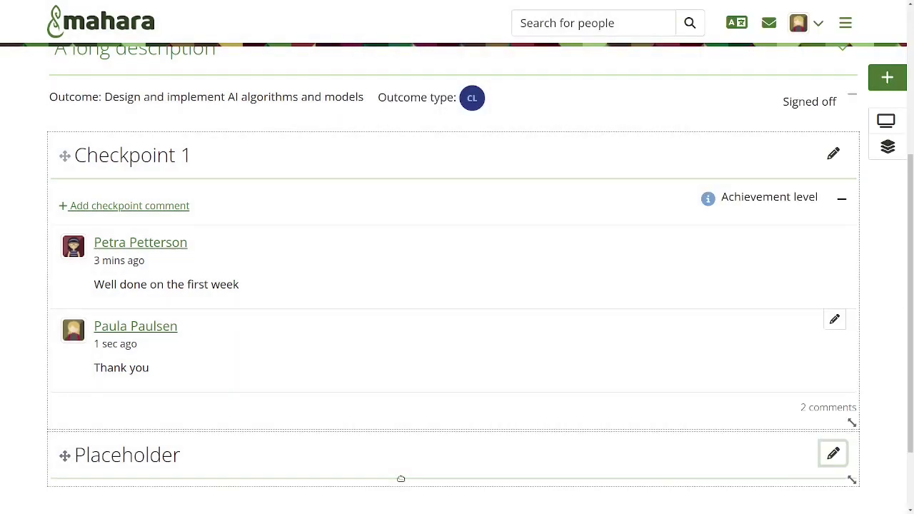
scroll(400, 478, down, 2)
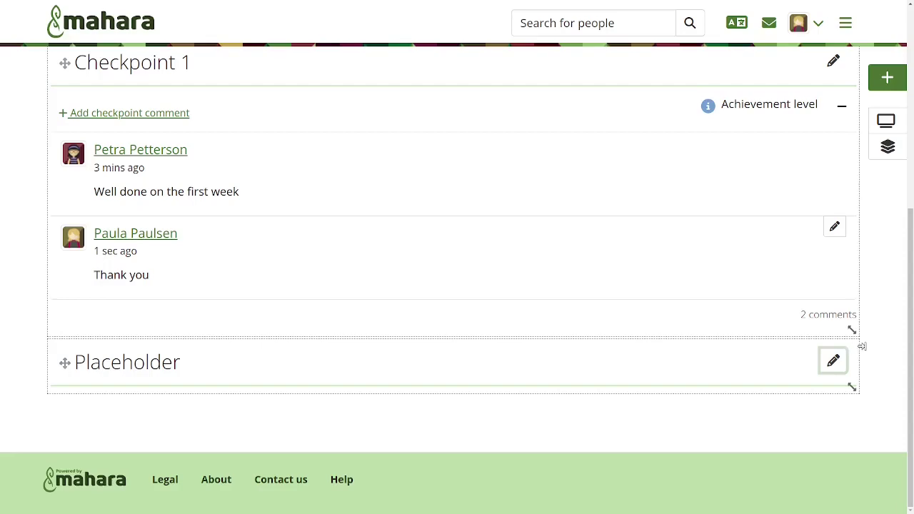
scroll(888, 235, up, 2)
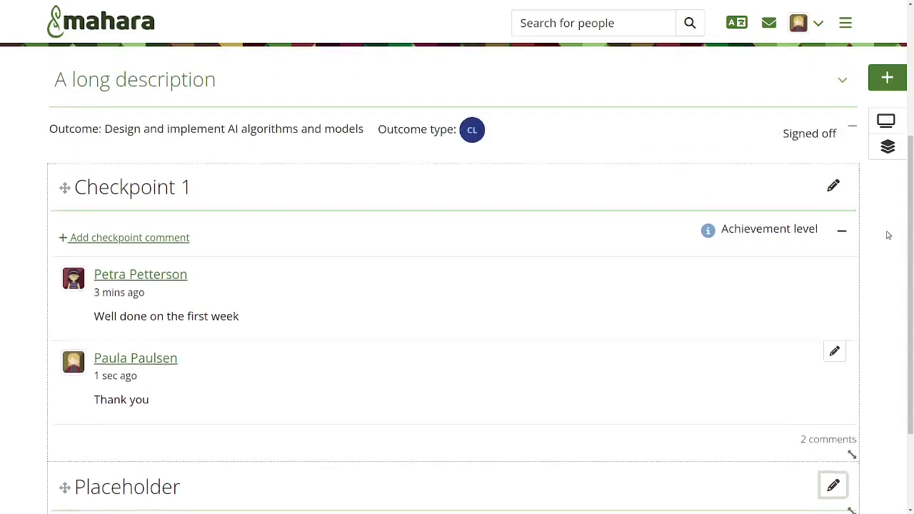
scroll(888, 235, up, 1)
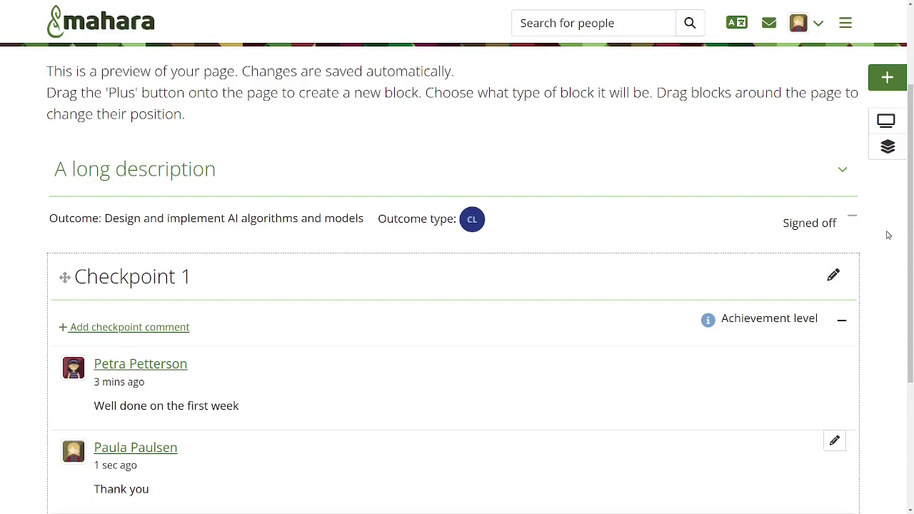
Display the My activity page and pick Outcomes from the page dropdown to see 40% completion
click(885, 121)
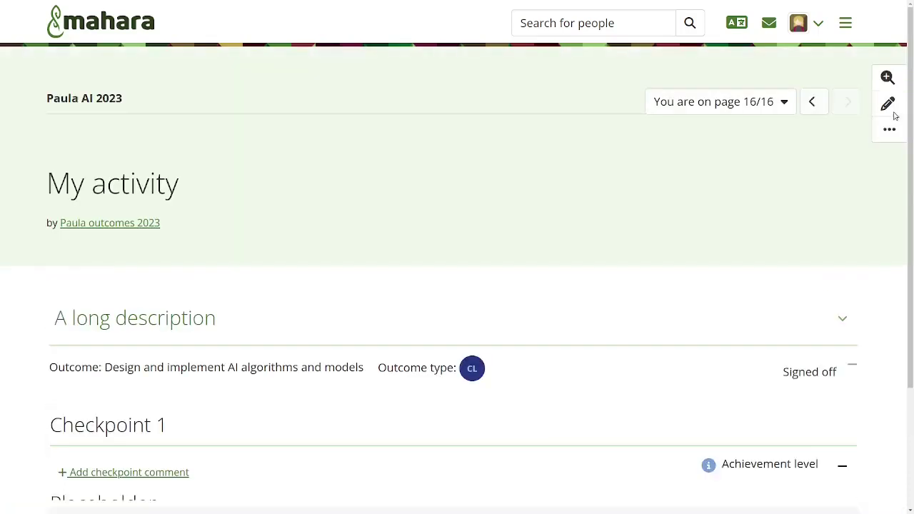
click(769, 107)
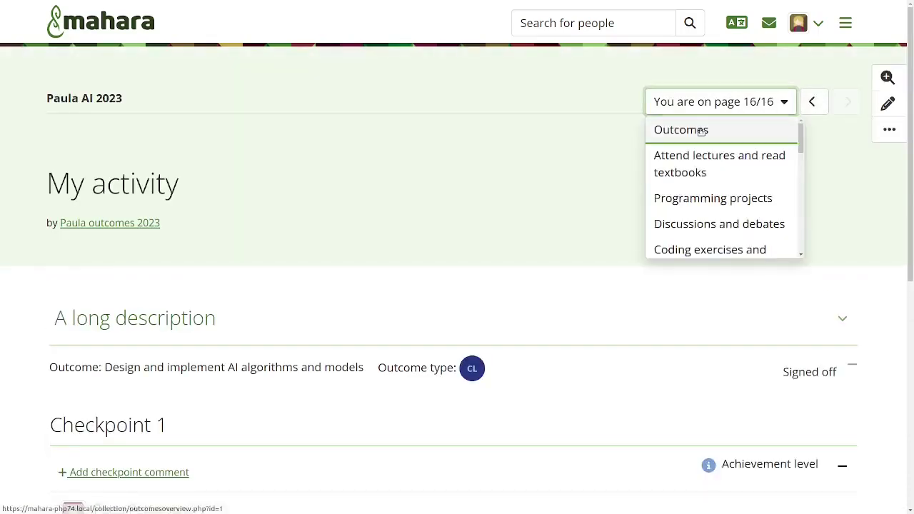
click(703, 128)
scroll(768, 262, down, 2)
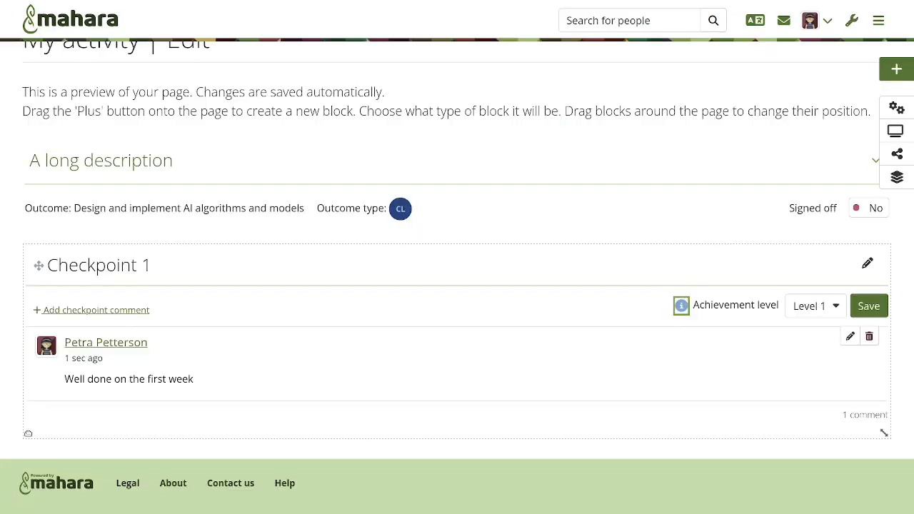
Display the My activity page and jump to the collection's Outcomes overview
click(885, 130)
click(788, 96)
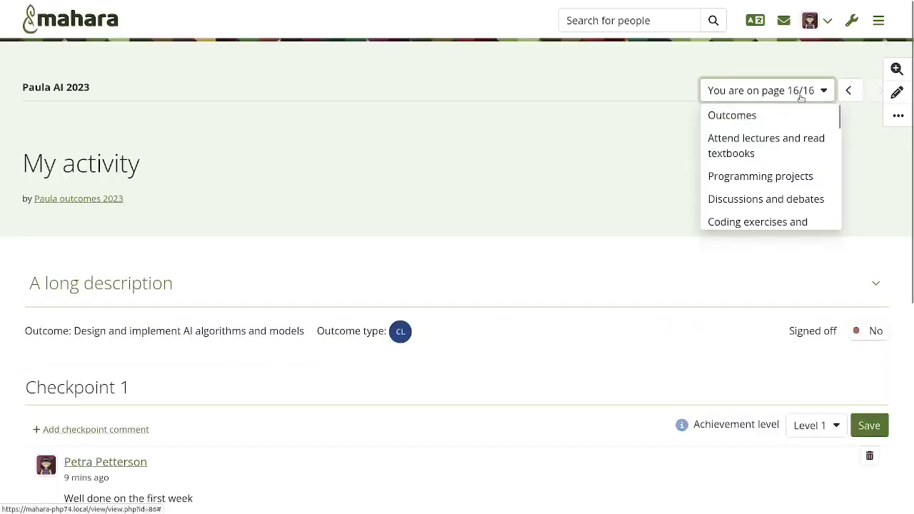
click(731, 115)
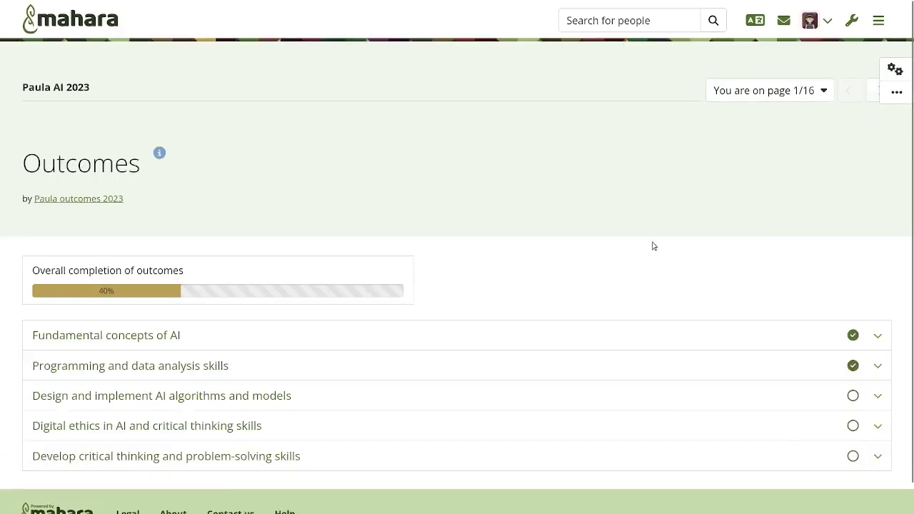
scroll(602, 269, down, 1)
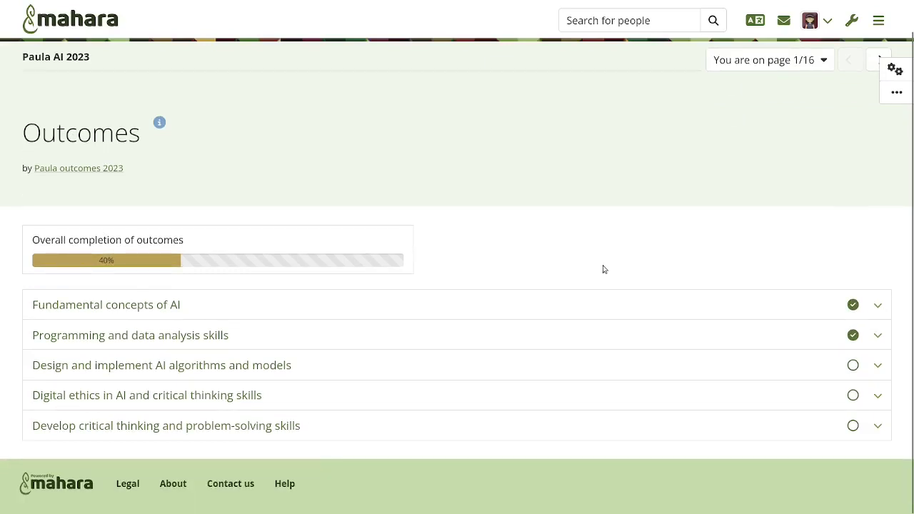
Sign off Design and implement AI algorithms and models as completed, raising completion to 60%
click(853, 365)
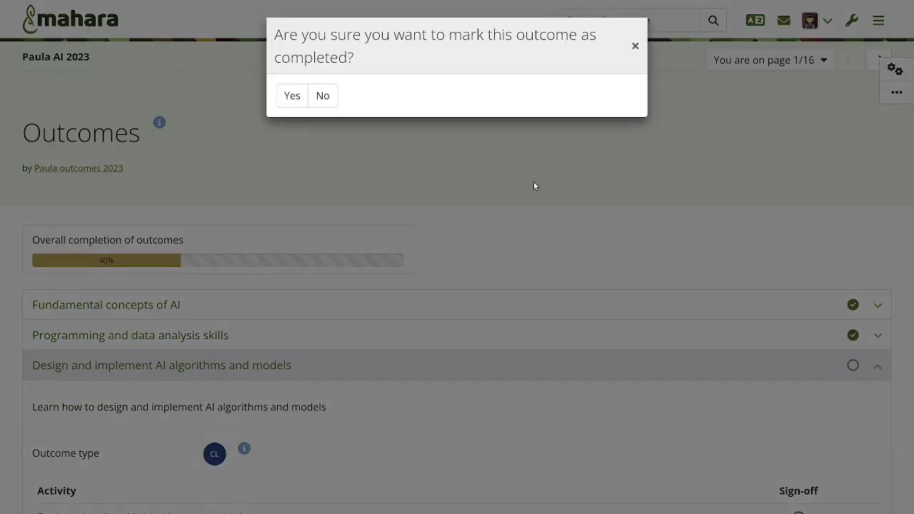
click(282, 95)
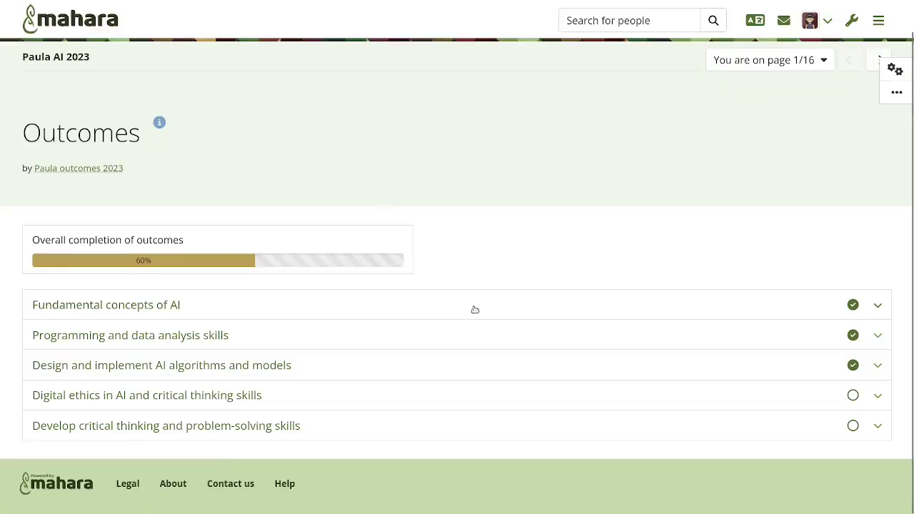
click(298, 360)
Expand the Digital ethics in AI outcome to reveal its three activities, then click into its Progress box
scroll(298, 359, down, 2)
scroll(297, 360, down, 1)
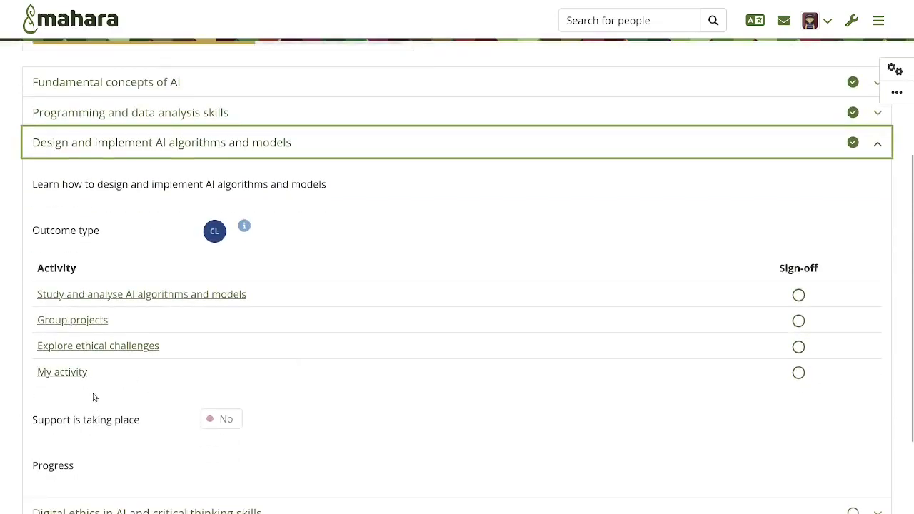
scroll(419, 389, down, 2)
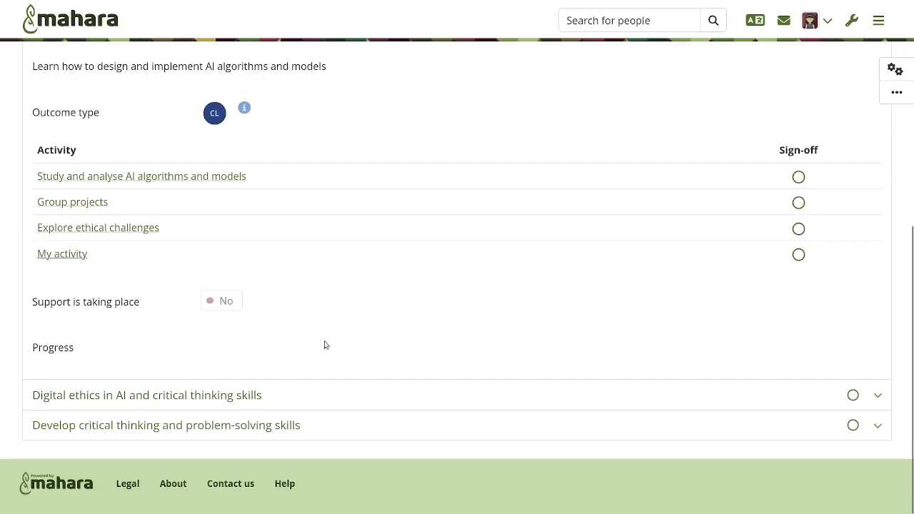
click(269, 399)
scroll(268, 399, down, 5)
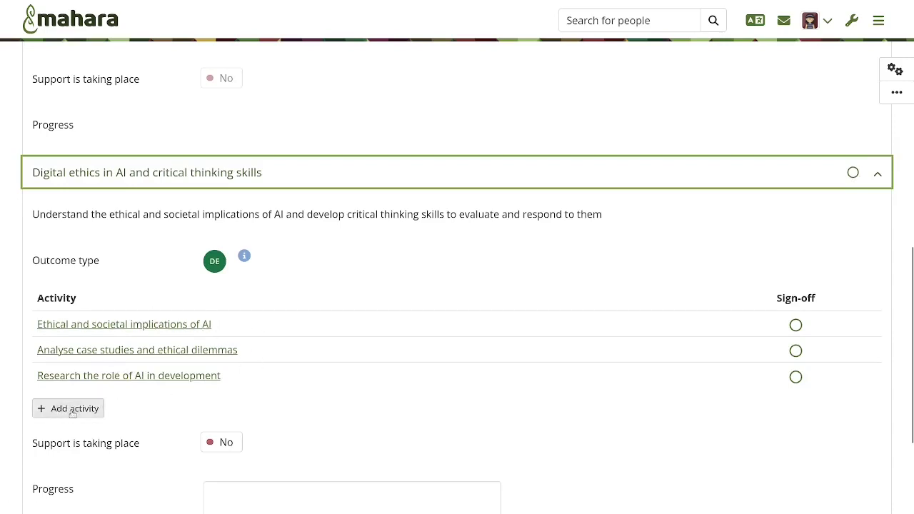
scroll(152, 406, down, 3)
click(227, 352)
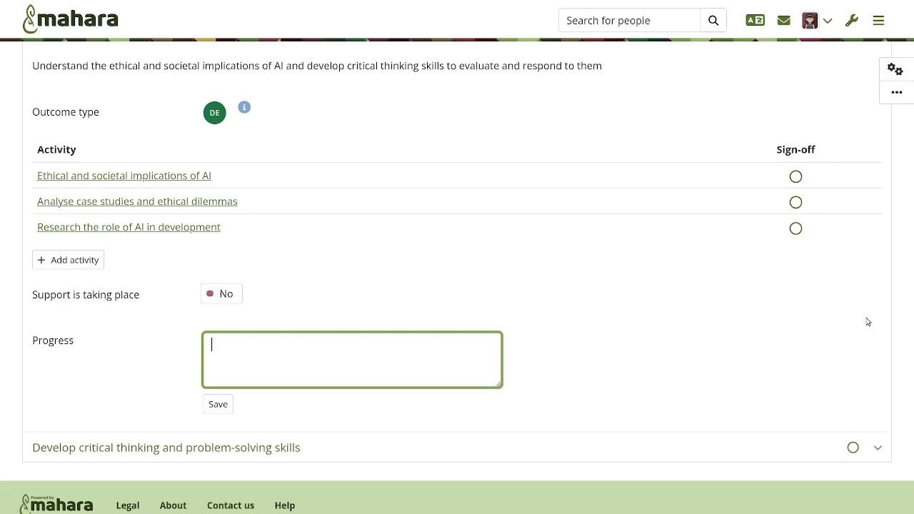
Leave the Progress box without adding a note
click(867, 322)
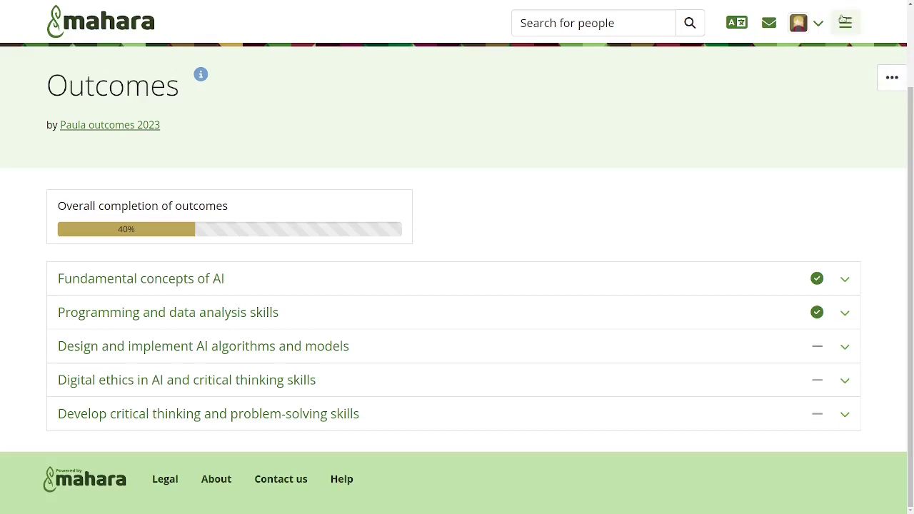
Go to Create > Portfolios from the main menu to list all portfolios and pages
click(844, 24)
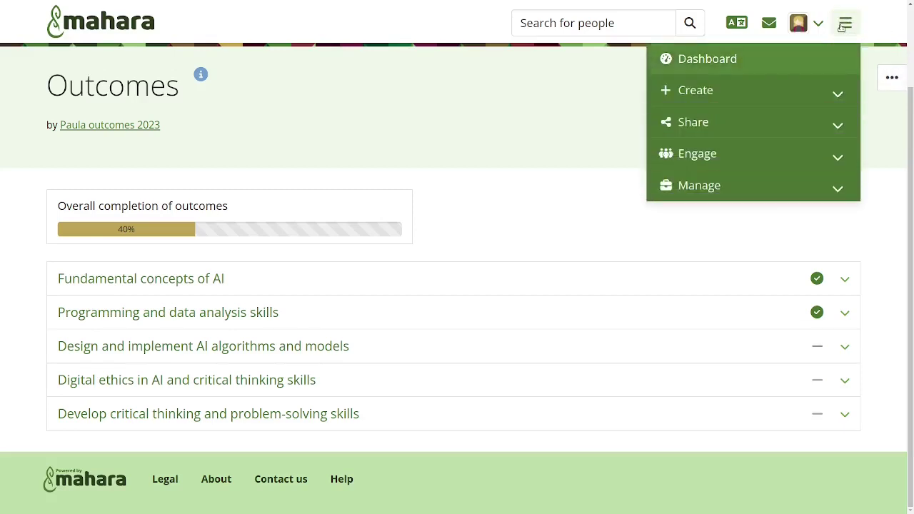
click(747, 83)
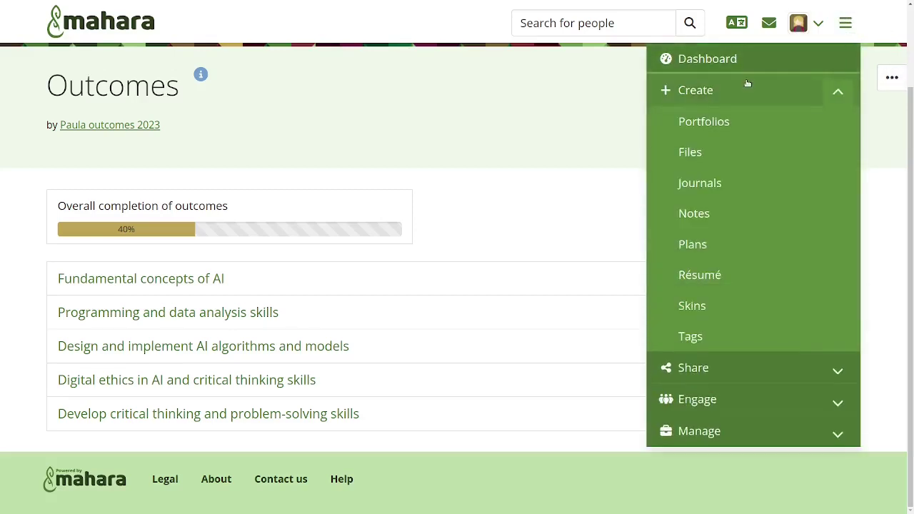
click(713, 128)
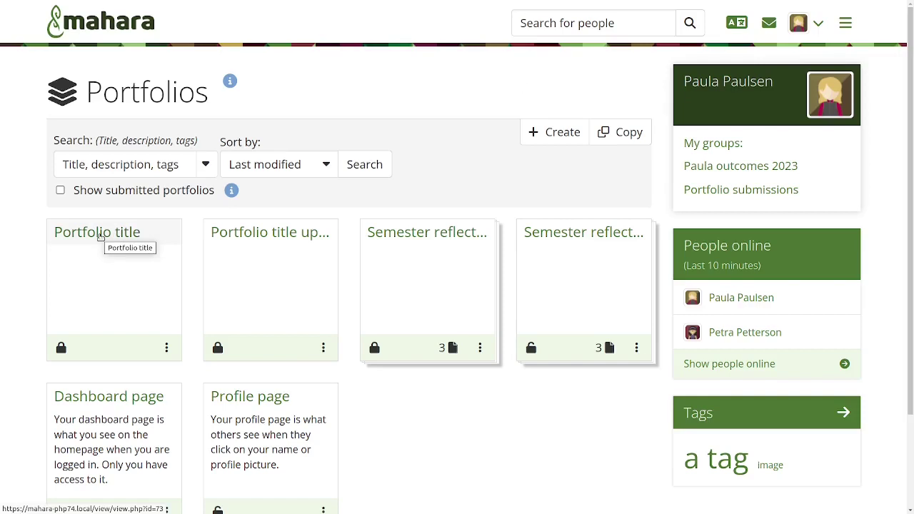
Open Portfolio title and submit it to the Portfolio submissions group for assessment
click(101, 237)
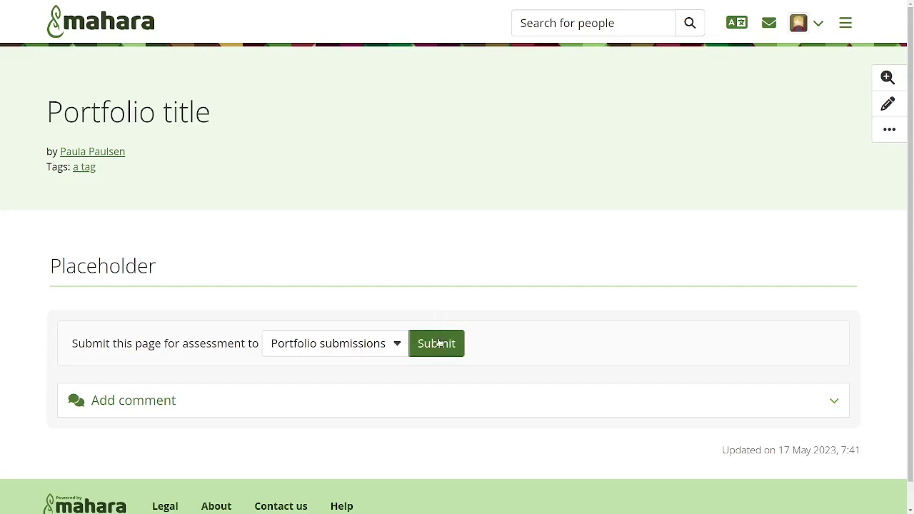
click(439, 343)
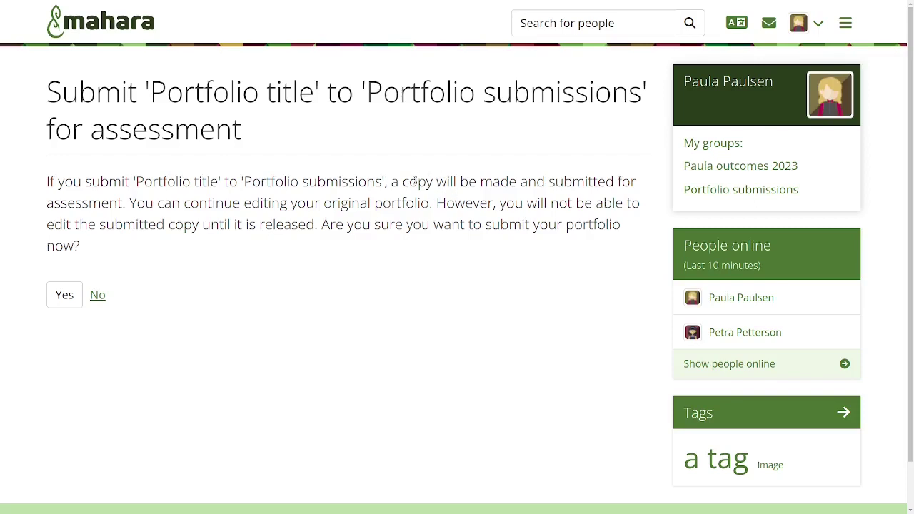
drag(411, 181, 621, 182)
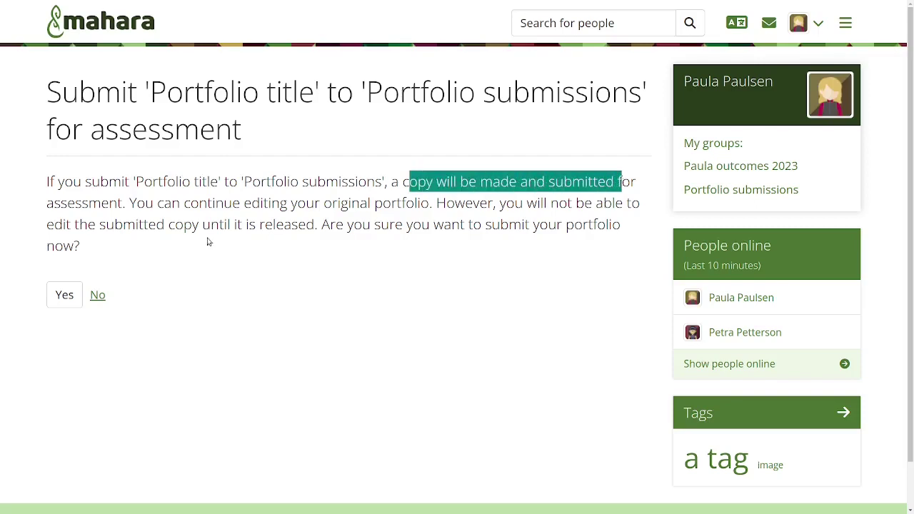
Confirm the submission and open the submitted copy of Portfolio title
click(63, 297)
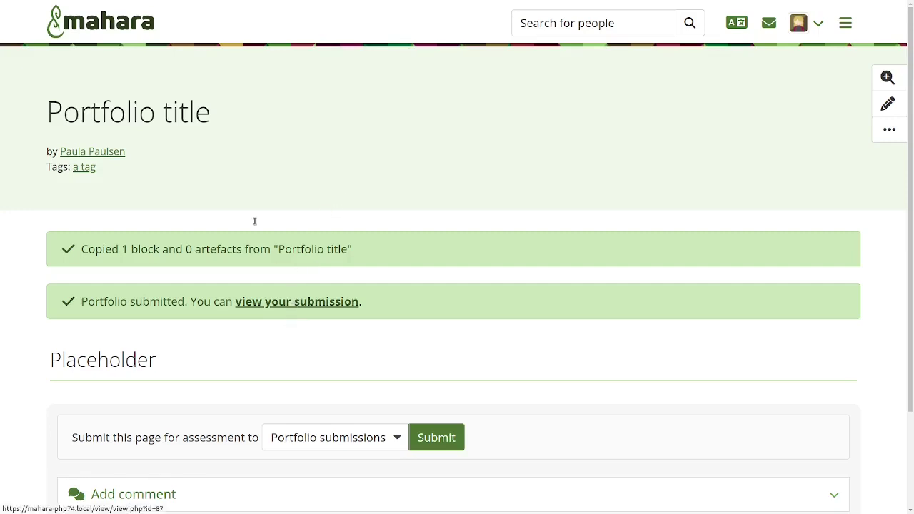
drag(215, 116, 45, 111)
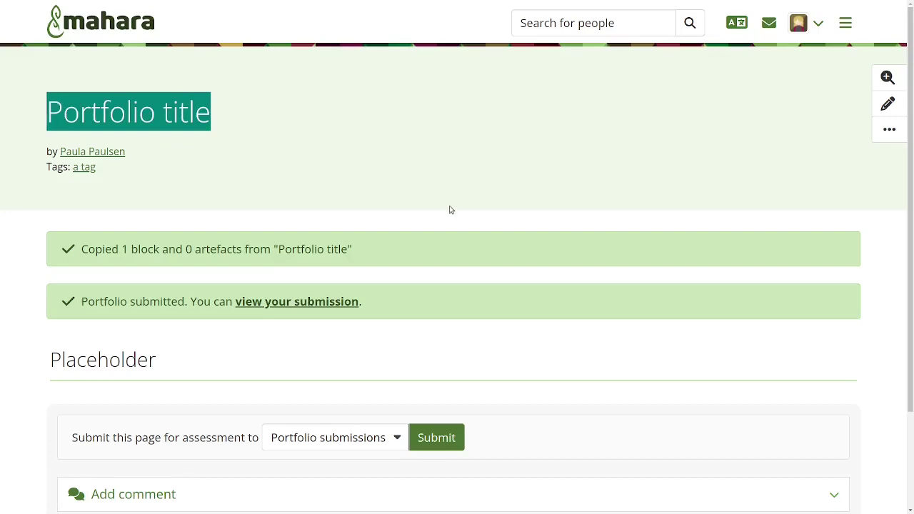
click(308, 301)
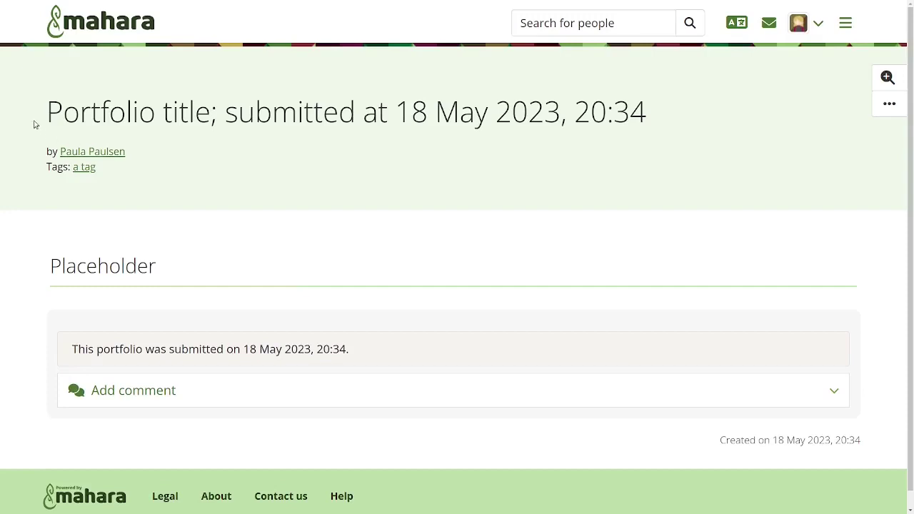
drag(50, 108, 642, 119)
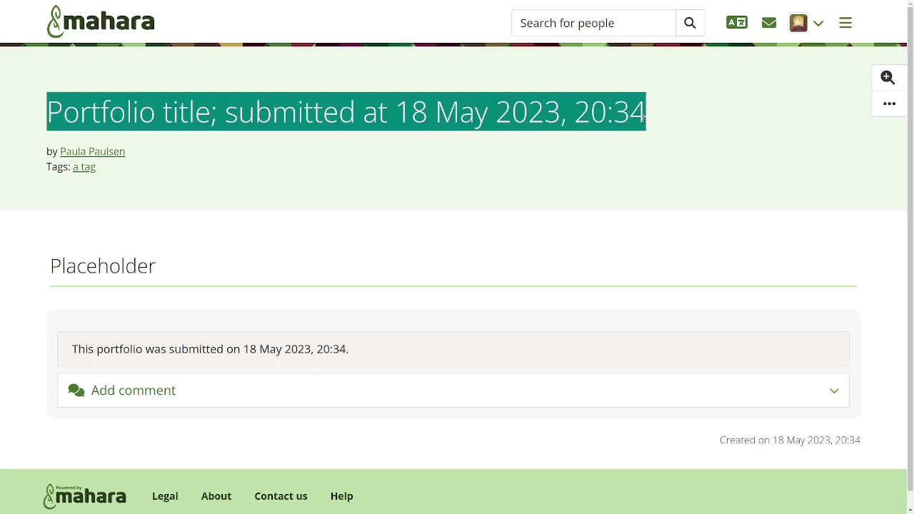
click(652, 118)
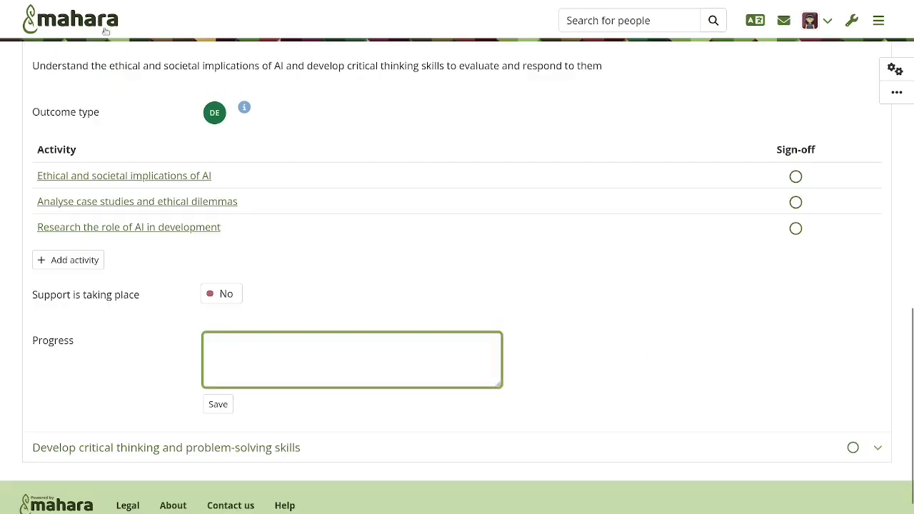
As reviewer, open the Portfolio title submission in the Portfolio submissions group
click(100, 24)
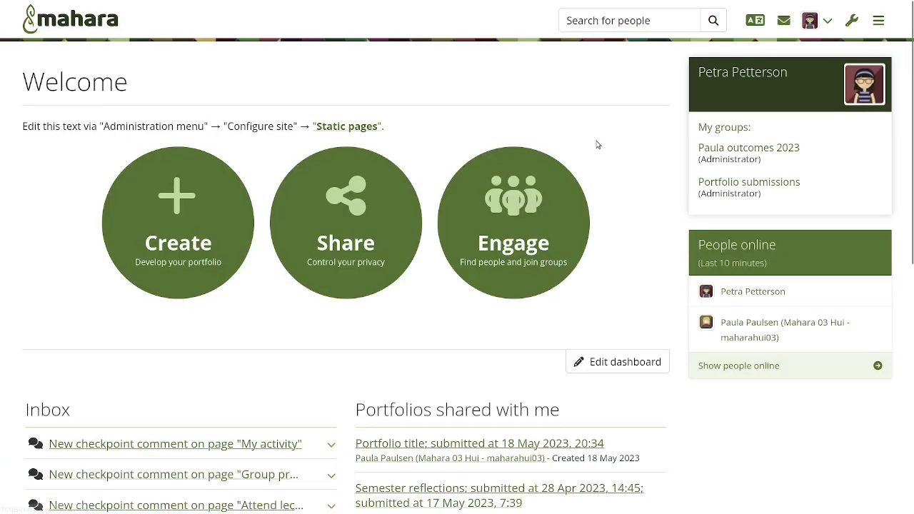
click(792, 183)
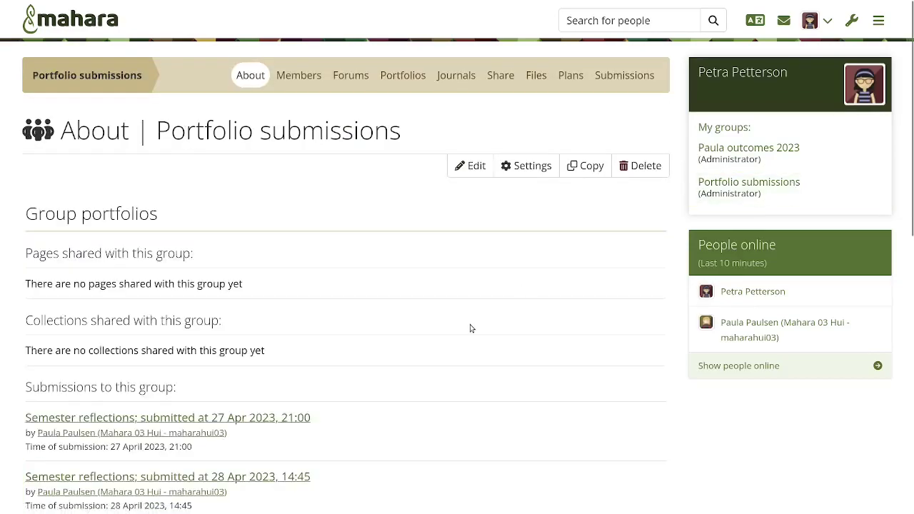
scroll(469, 328, down, 5)
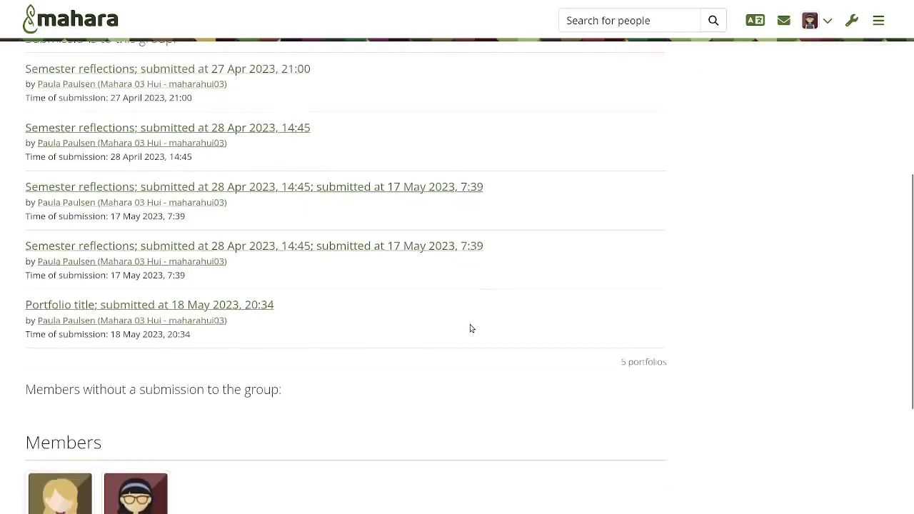
scroll(470, 328, down, 1)
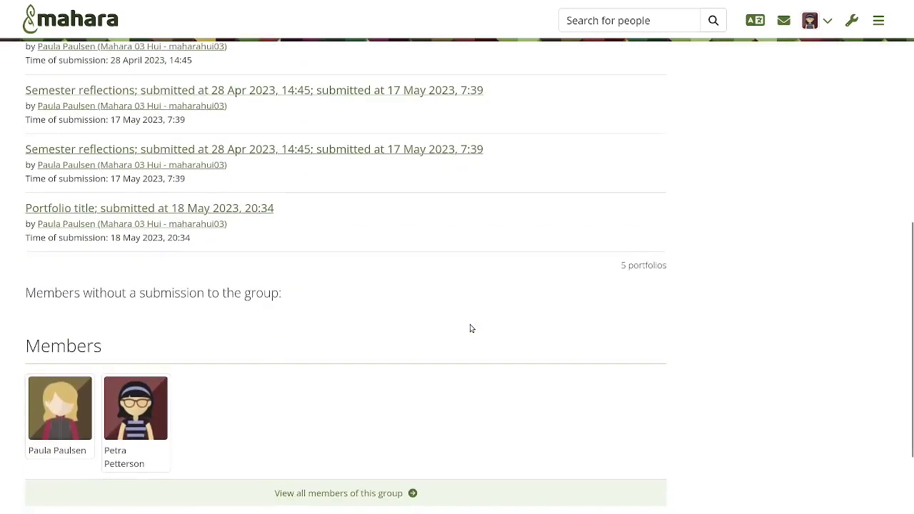
click(253, 208)
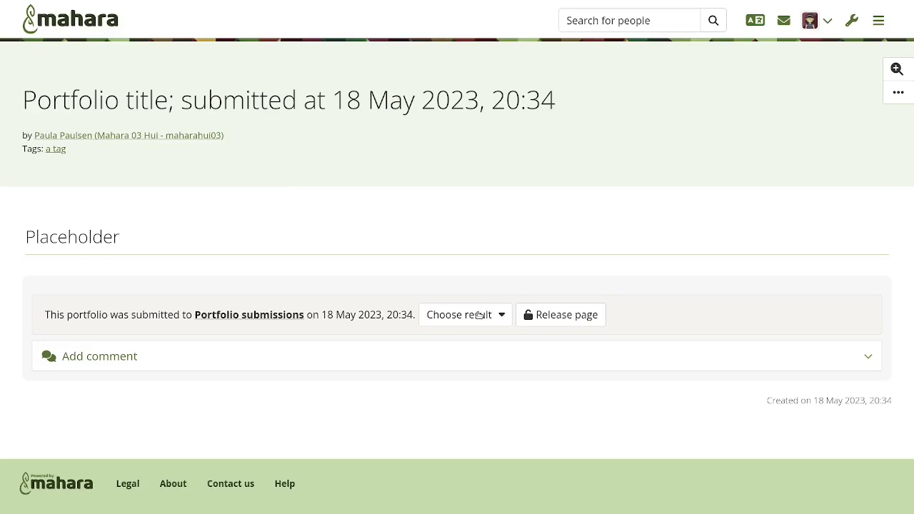
Look at the Choose result options without picking one, then bring up site navigation
click(480, 315)
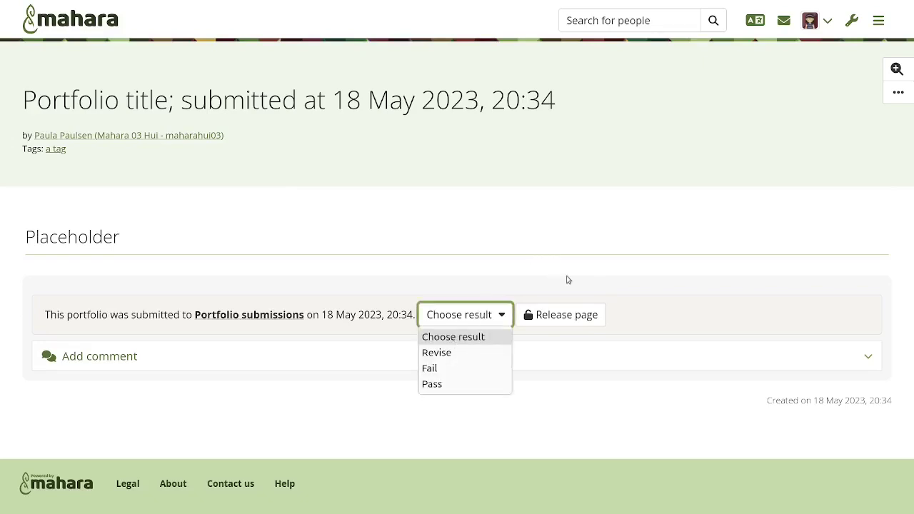
click(597, 278)
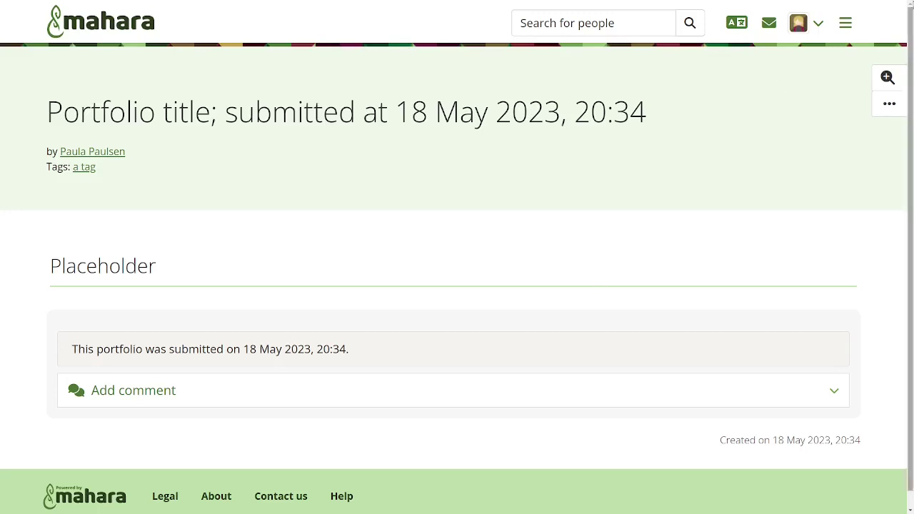
click(845, 23)
List portfolios with Show submitted portfolios ticked, check the copy's submission info, and open the original Portfolio title
click(729, 115)
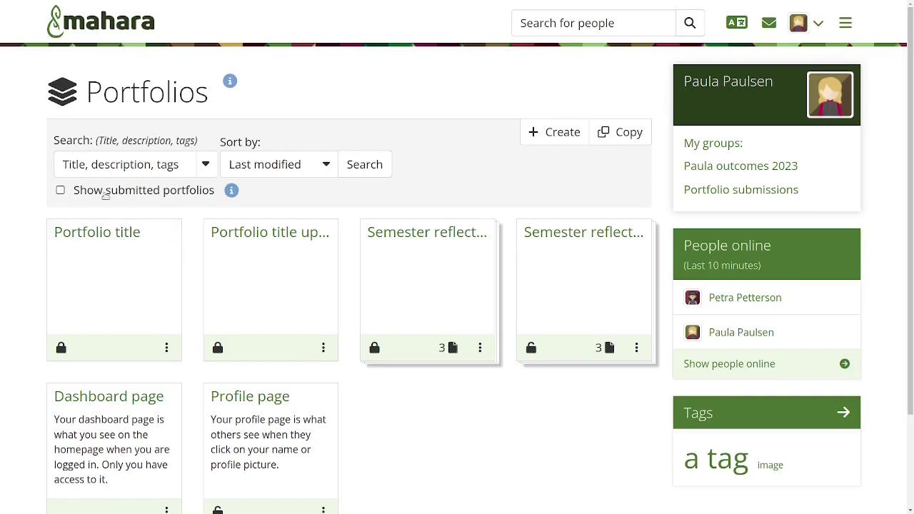
click(61, 190)
click(363, 161)
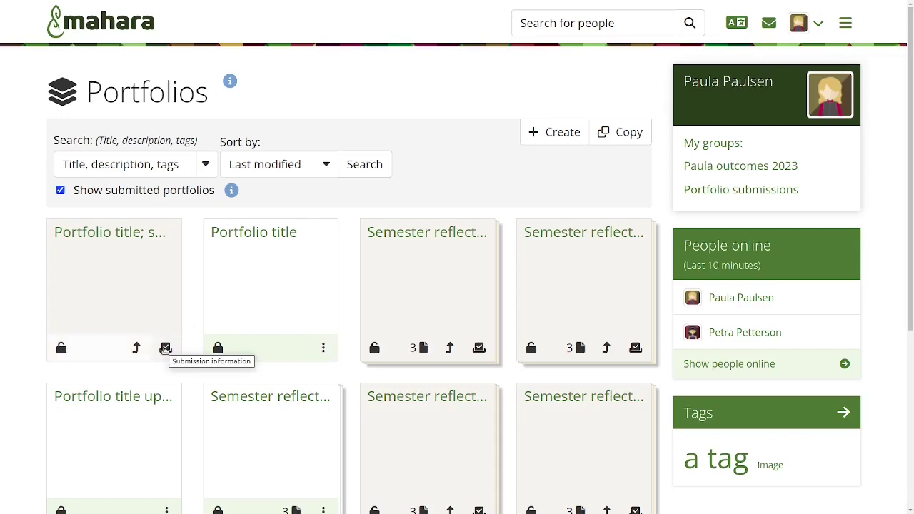
click(165, 348)
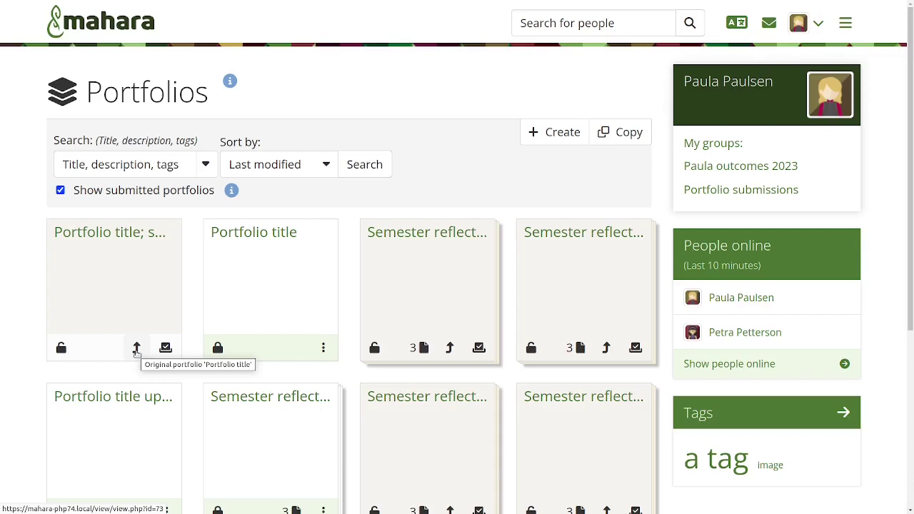
click(136, 348)
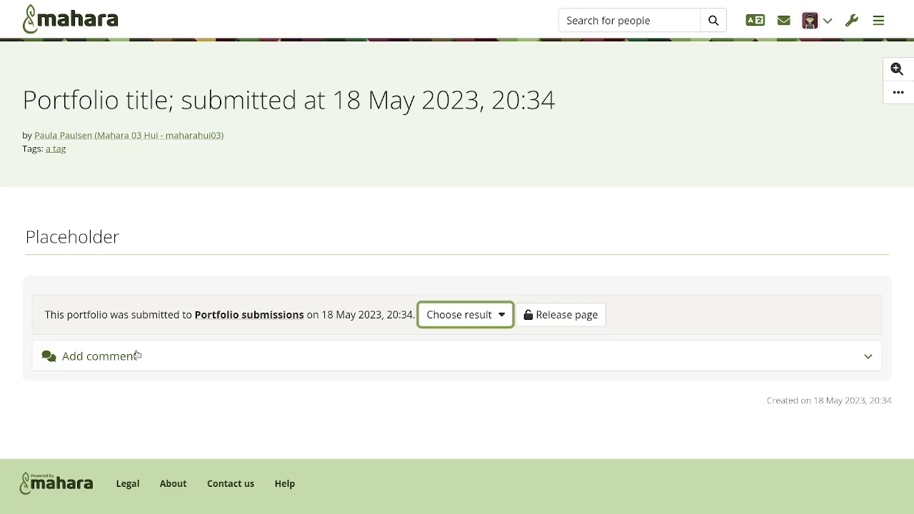
Give the submitted Portfolio title a Pass result, release it, and return to the Portfolios overview
click(479, 310)
click(433, 383)
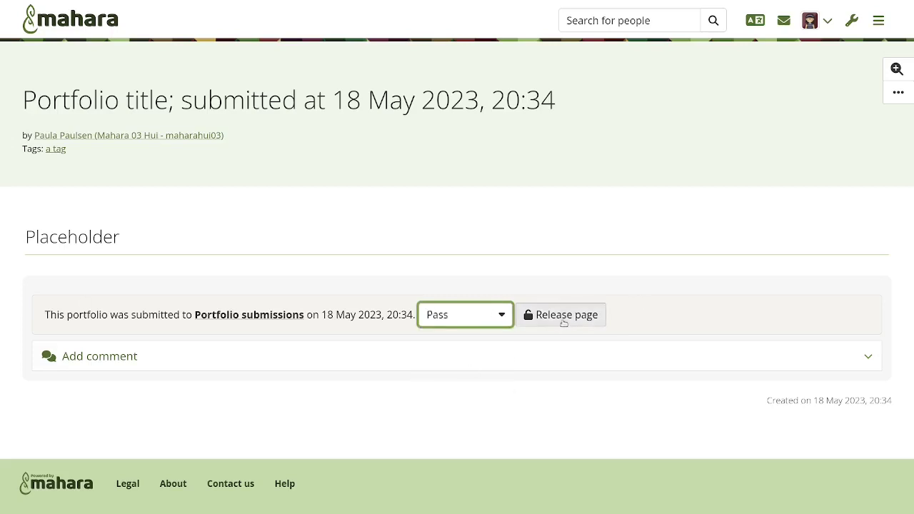
click(563, 322)
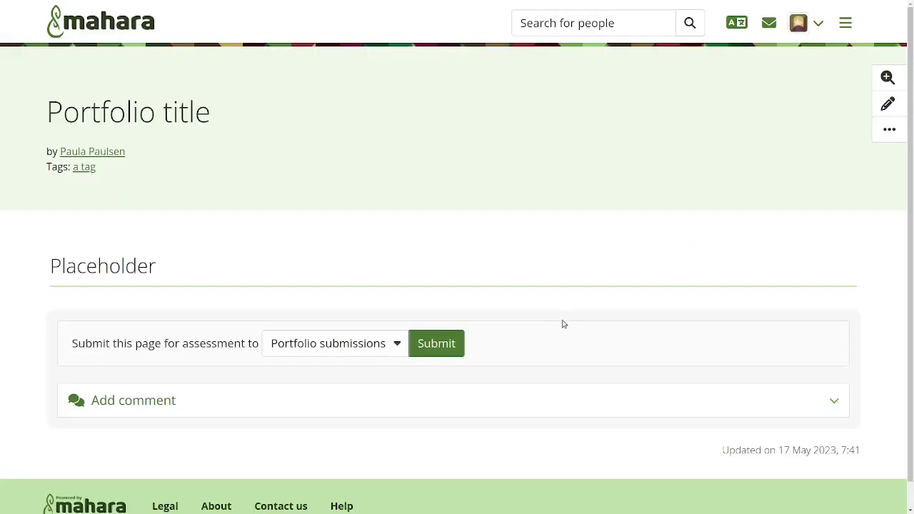
click(889, 130)
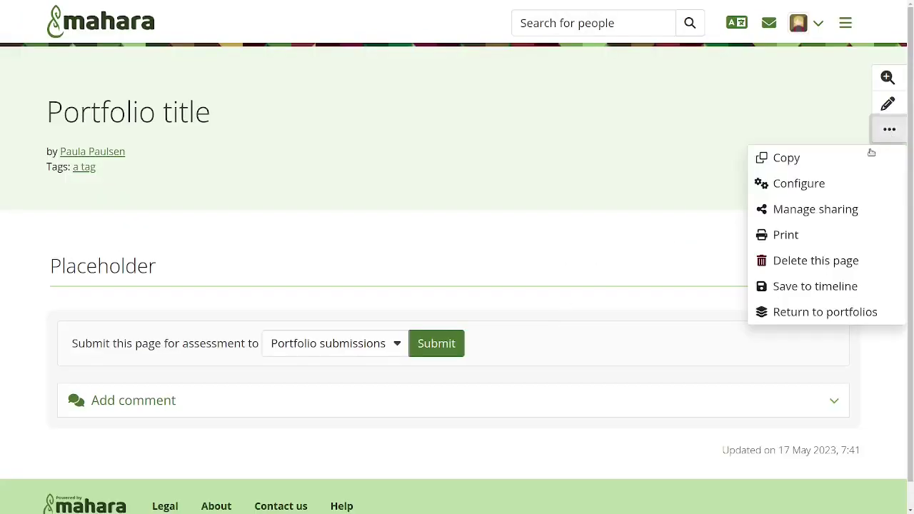
click(786, 319)
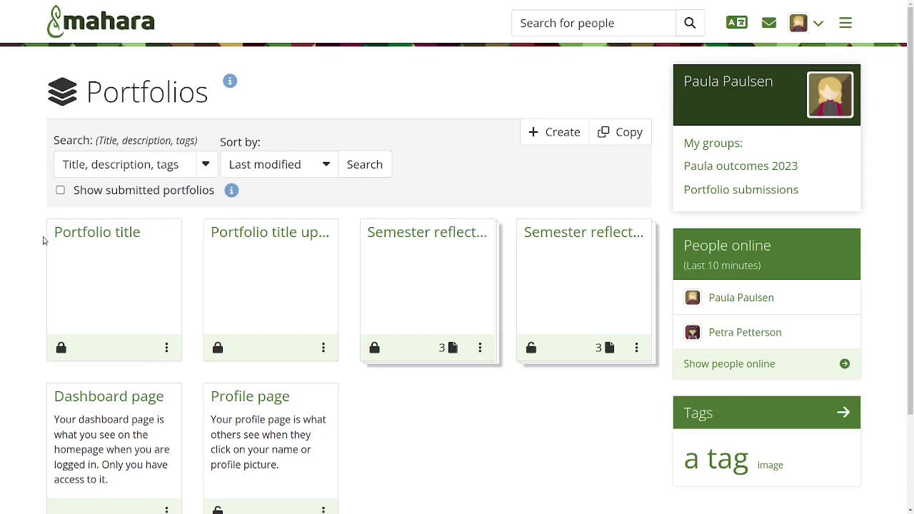
List submitted portfolios and open the released copy's page to check its options
click(60, 191)
click(361, 165)
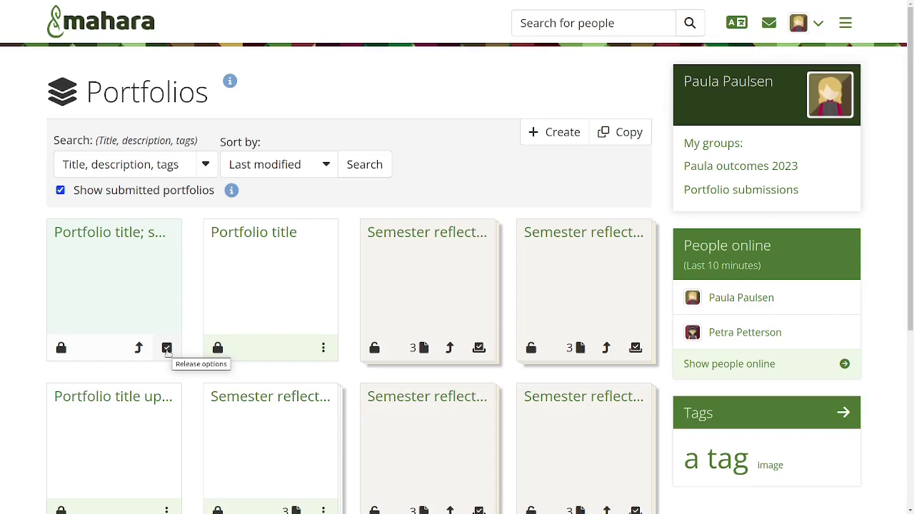
click(112, 235)
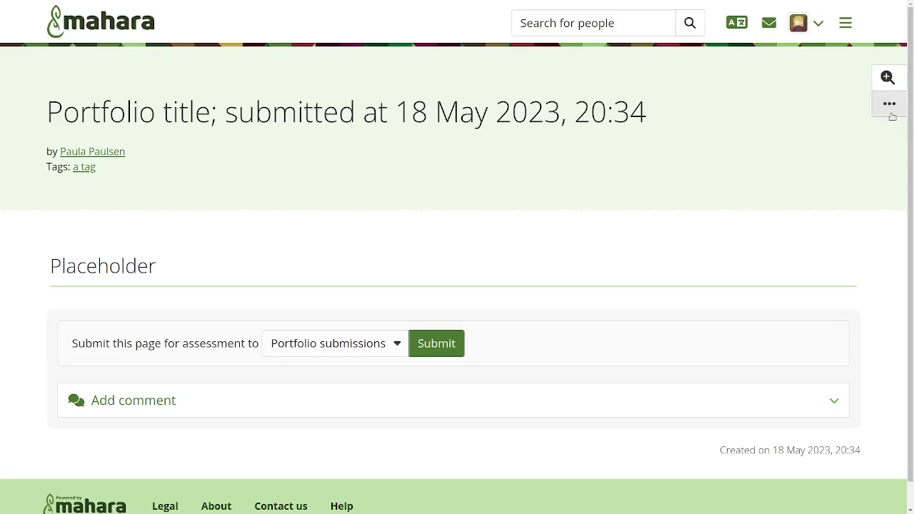
click(891, 113)
Return to Portfolios and list every portfolio, including submitted ones
click(795, 293)
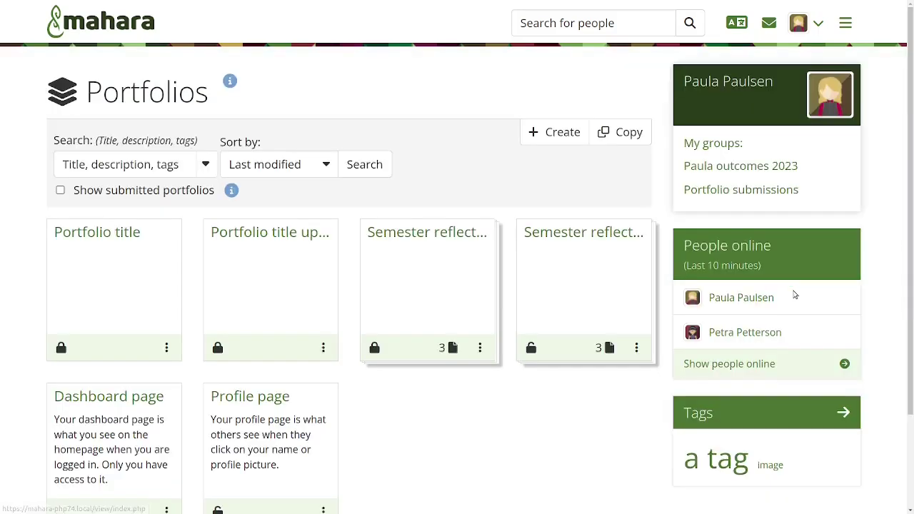
click(60, 190)
click(361, 171)
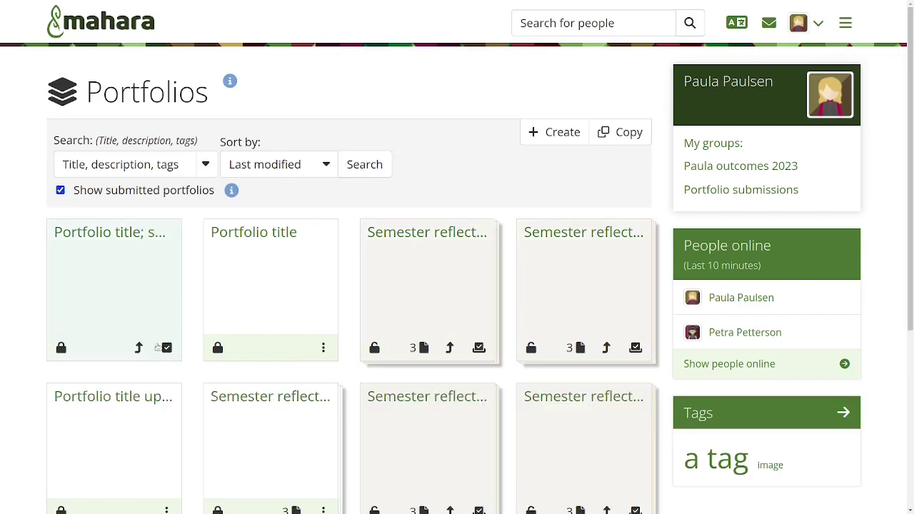
click(167, 348)
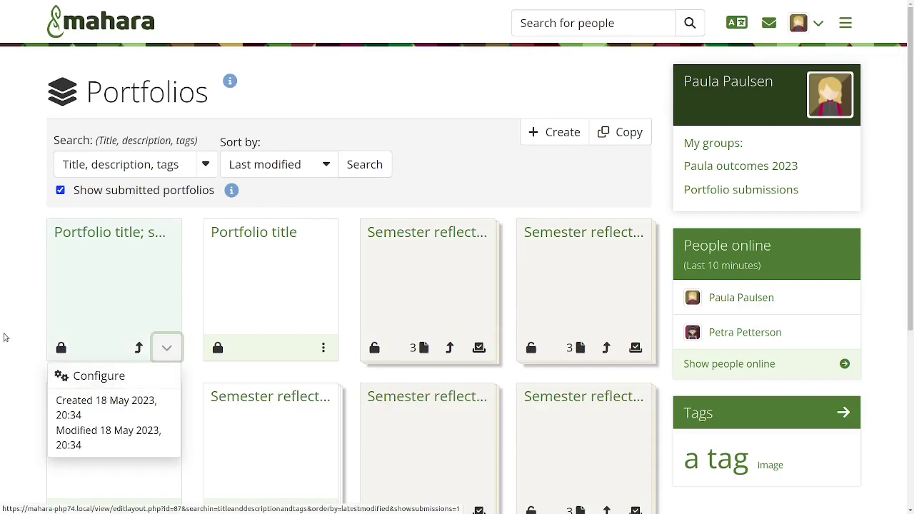
click(29, 341)
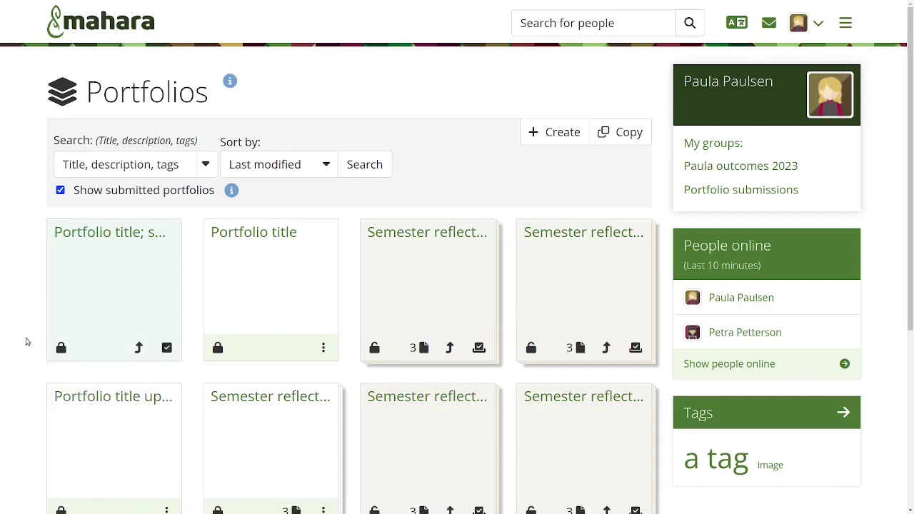
click(324, 347)
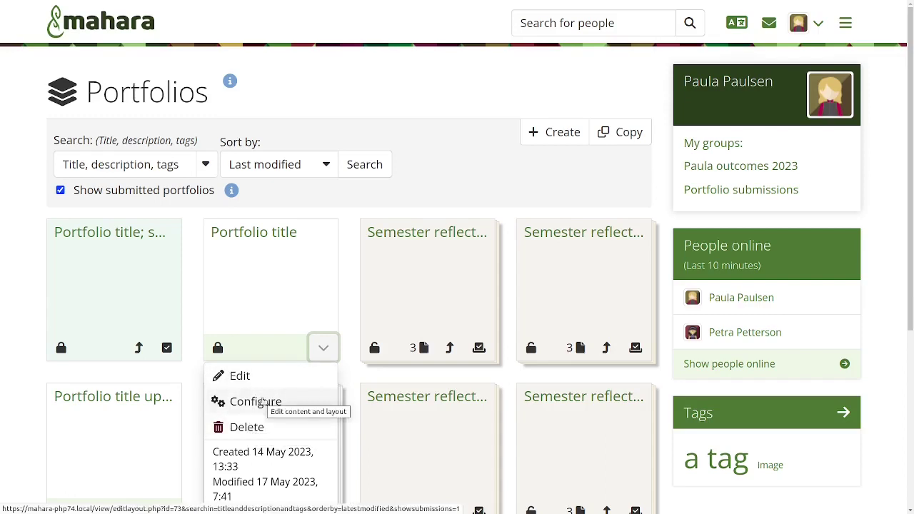
click(190, 367)
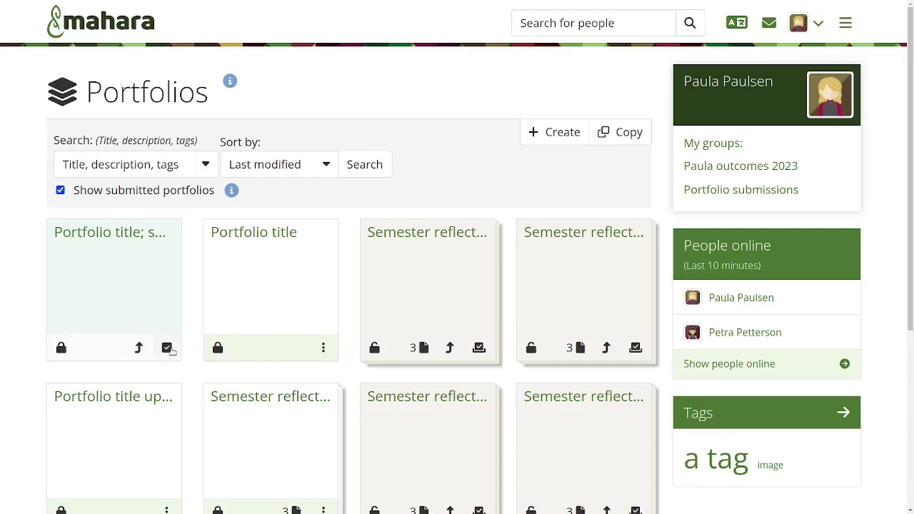
In the released copy's advanced settings, switch Submission from Yes to No
click(166, 348)
click(97, 377)
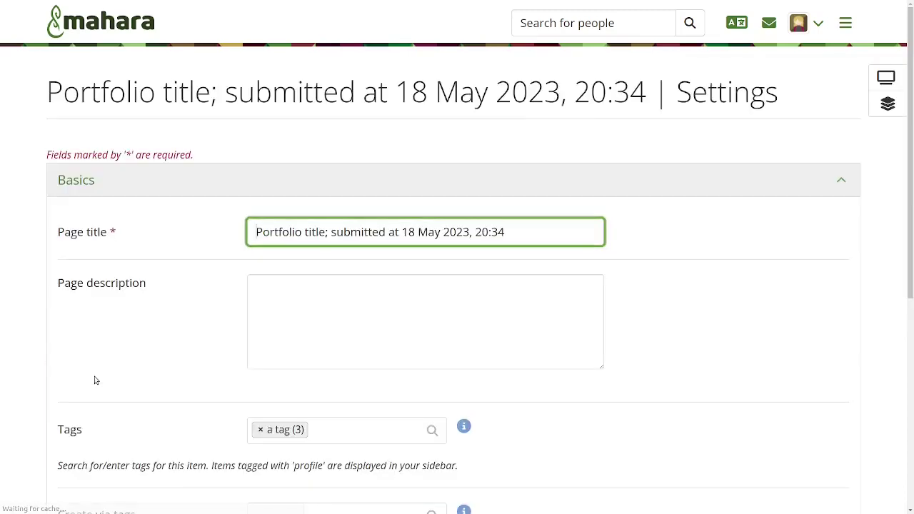
scroll(198, 372, down, 5)
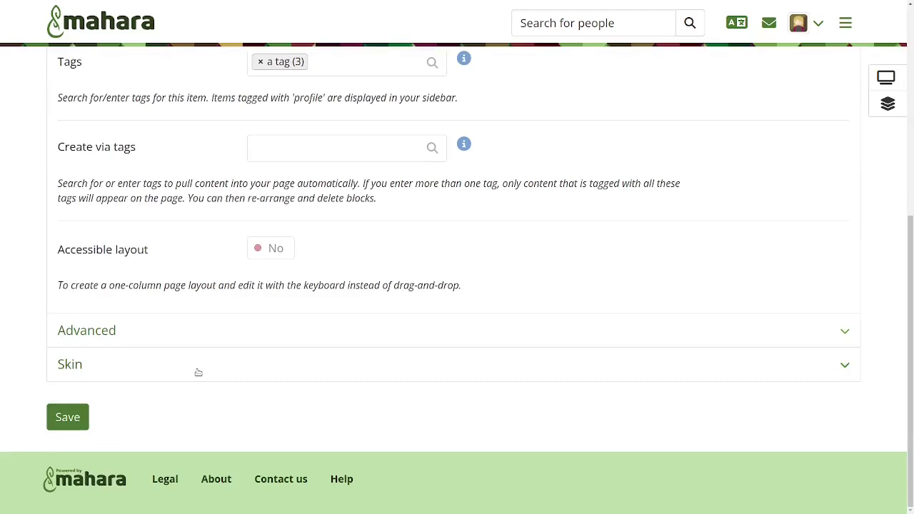
click(200, 325)
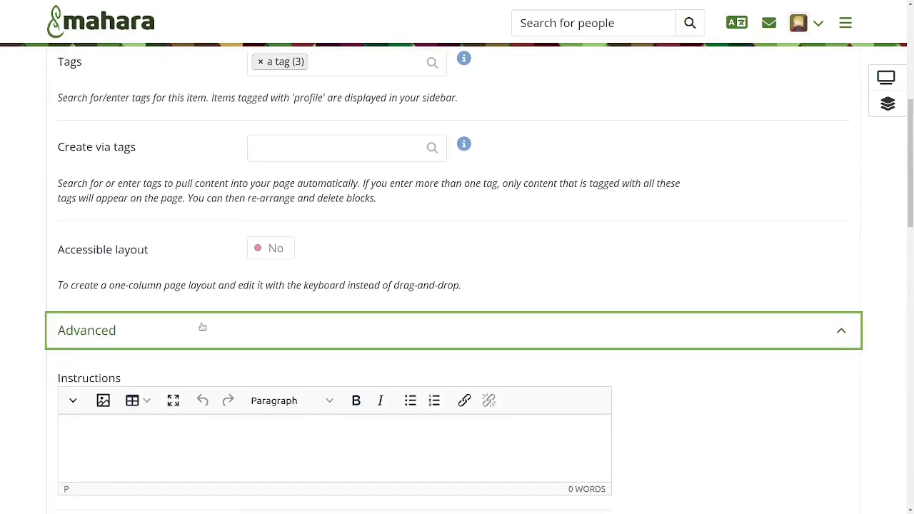
scroll(202, 327, down, 5)
scroll(203, 327, down, 5)
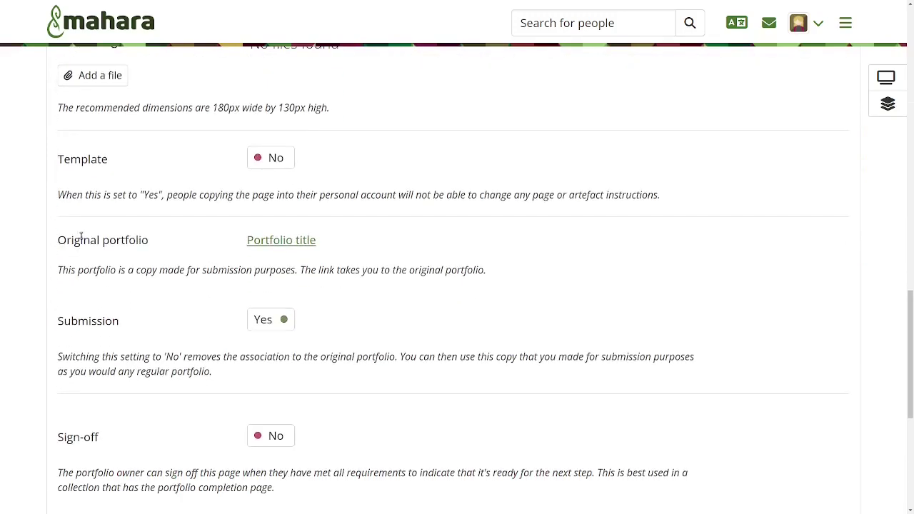
drag(59, 238, 150, 245)
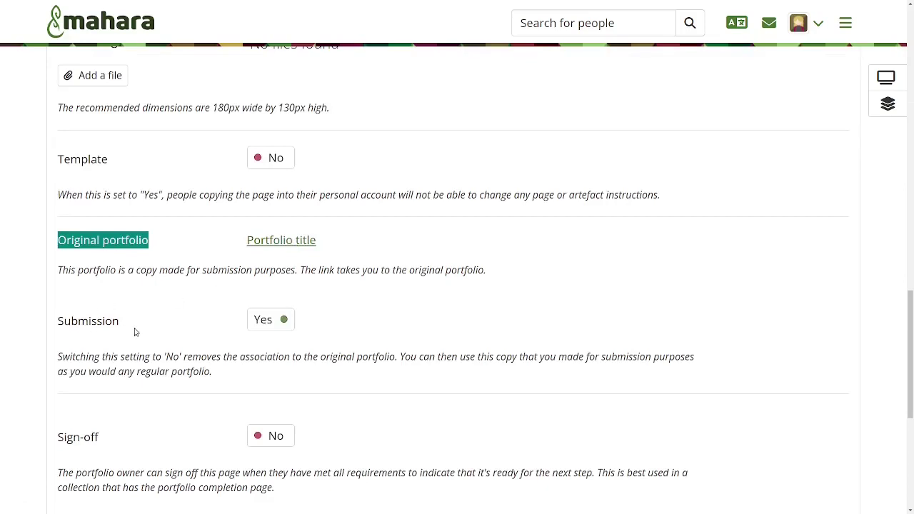
click(270, 321)
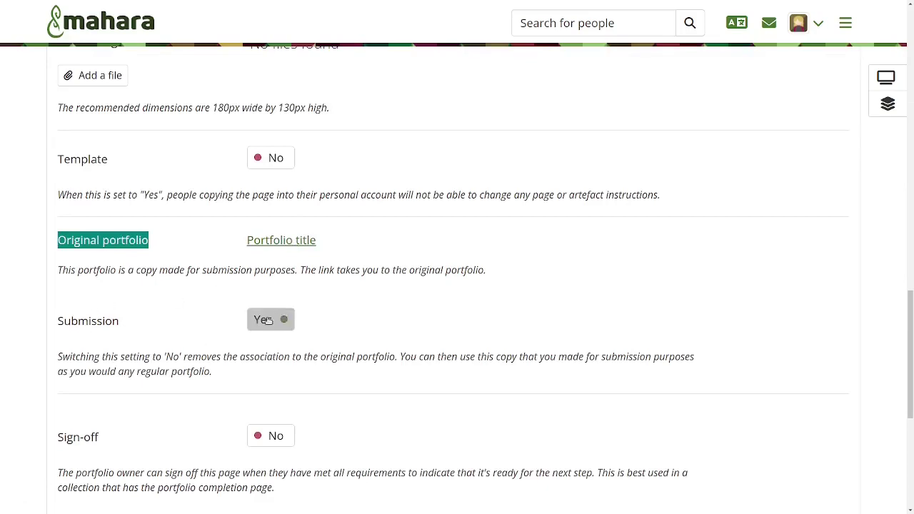
scroll(379, 292, up, 10)
Replace the submission timestamp in the page title with '2' to get 'Portfolio title 2', then save
scroll(379, 292, up, 2)
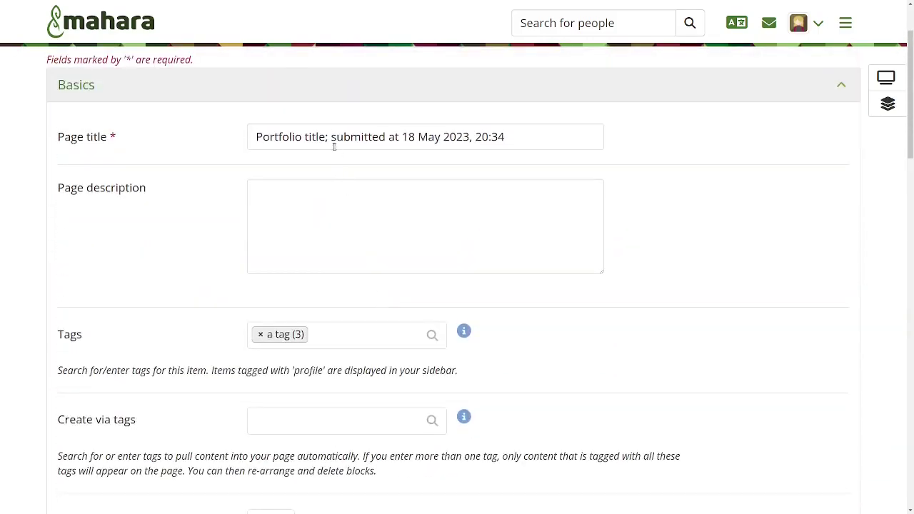
drag(326, 136, 506, 149)
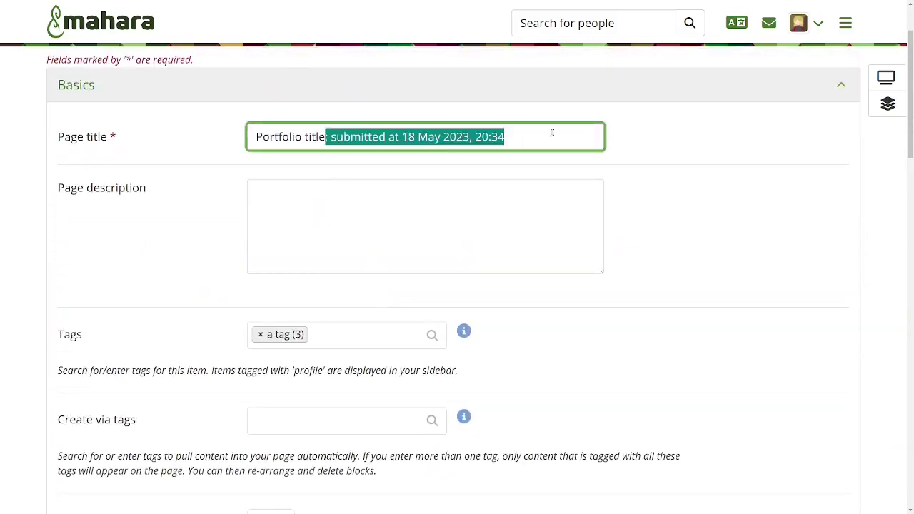
key(BackSpace)
text(2)
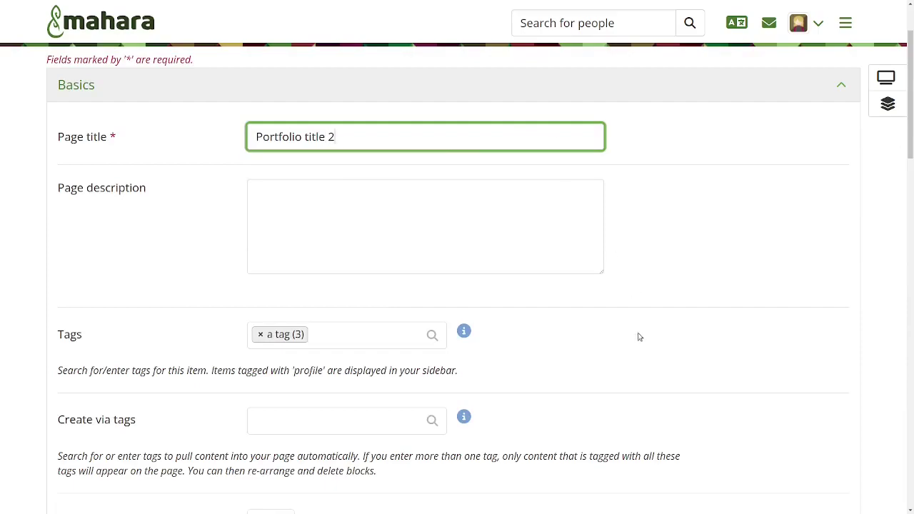
scroll(640, 337, down, 15)
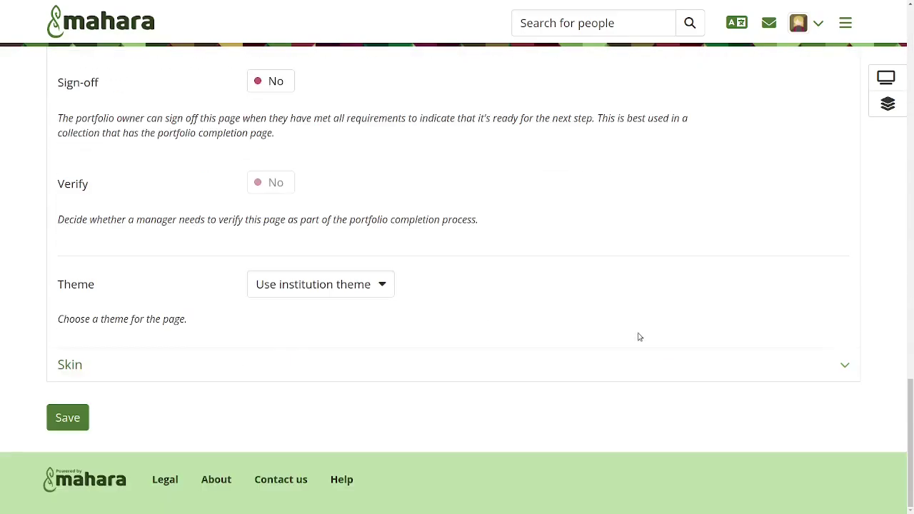
click(68, 417)
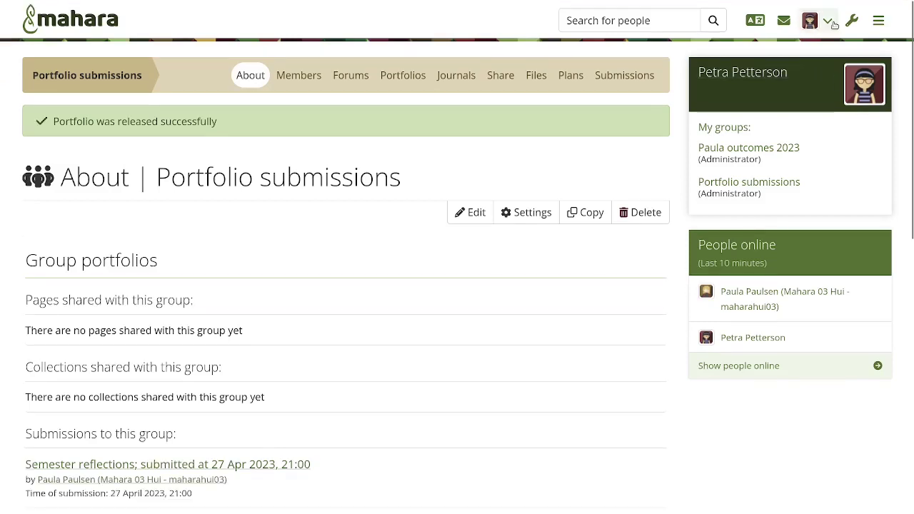
Log out and log back in with the administrator's saved login
click(834, 25)
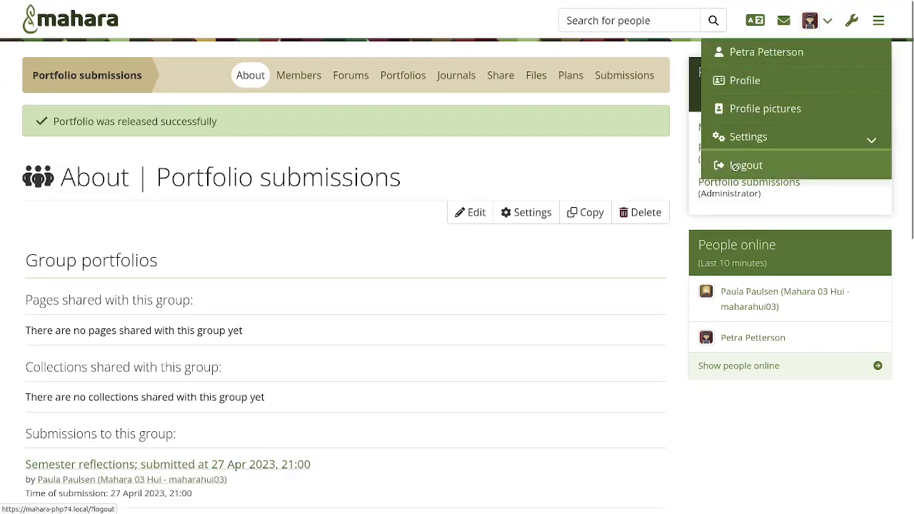
click(730, 165)
click(766, 152)
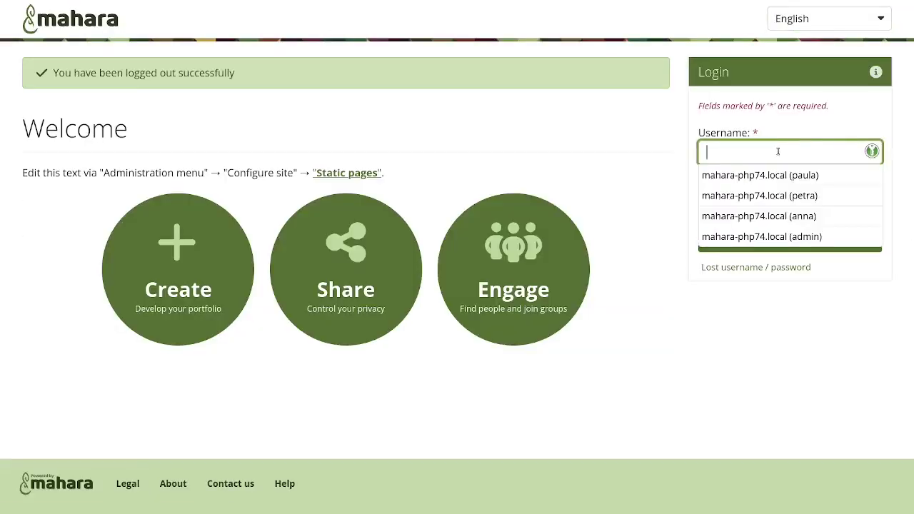
click(812, 235)
click(811, 236)
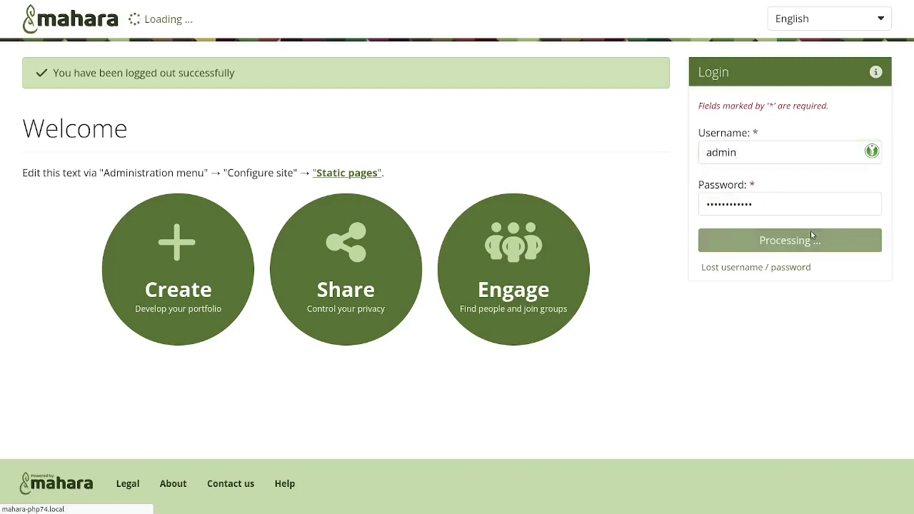
Go to Administration > Groups > Submissions
click(851, 20)
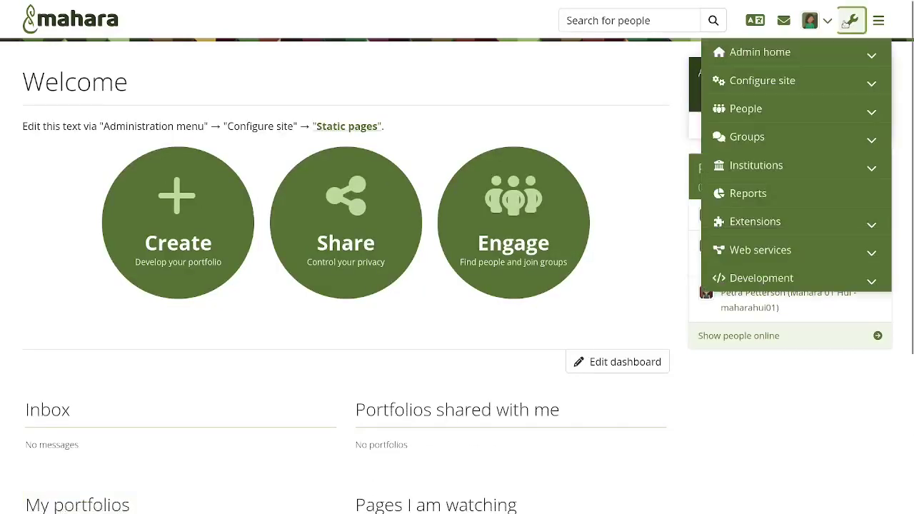
click(751, 137)
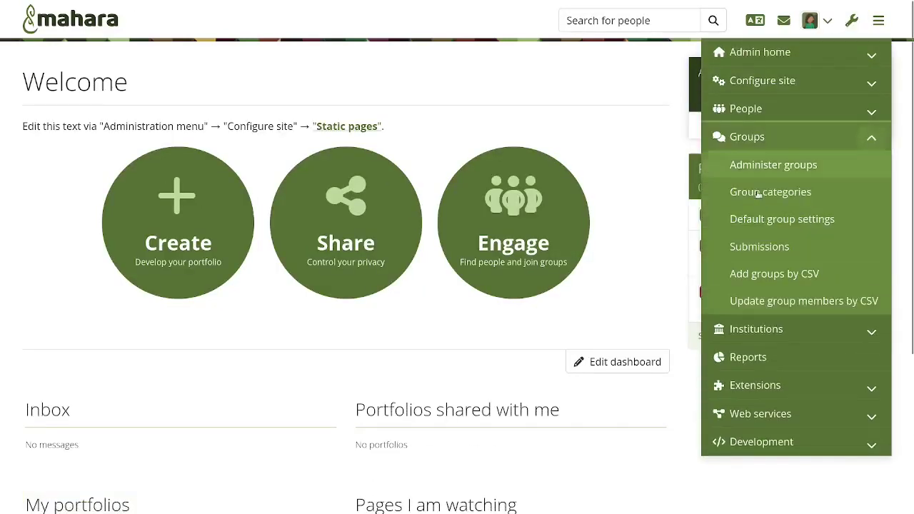
click(769, 247)
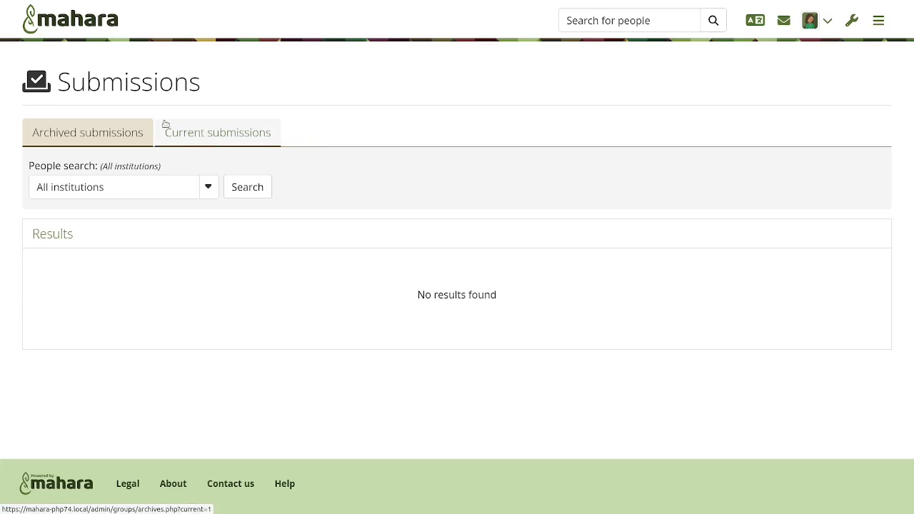
Under Current submissions, release the submitted portfolios with Release and return
click(241, 143)
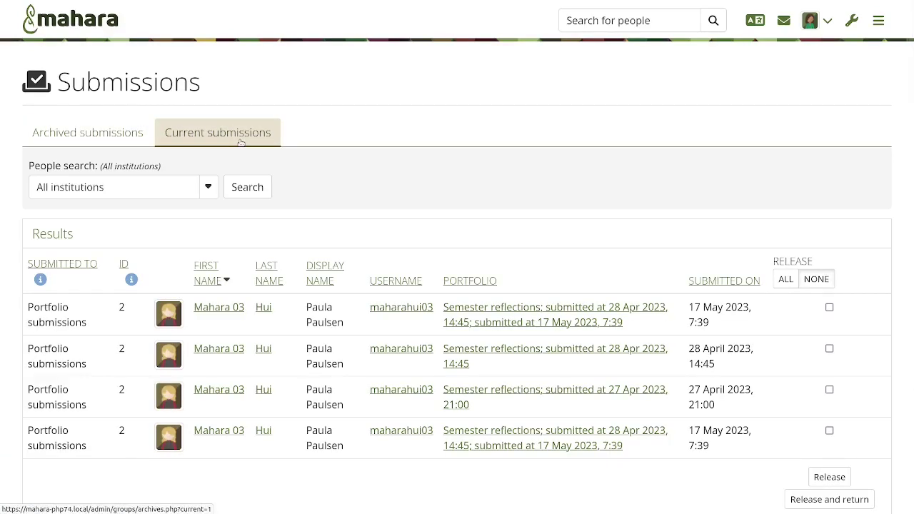
scroll(516, 194, down, 3)
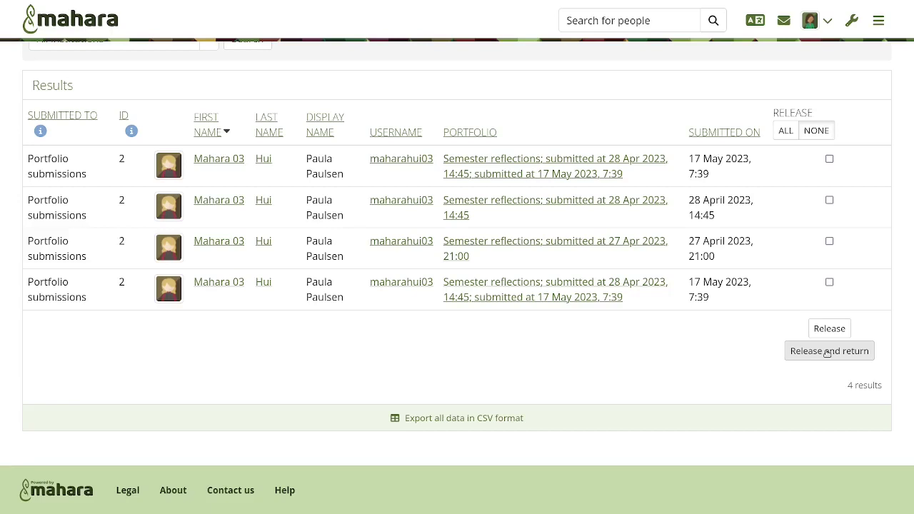
click(826, 352)
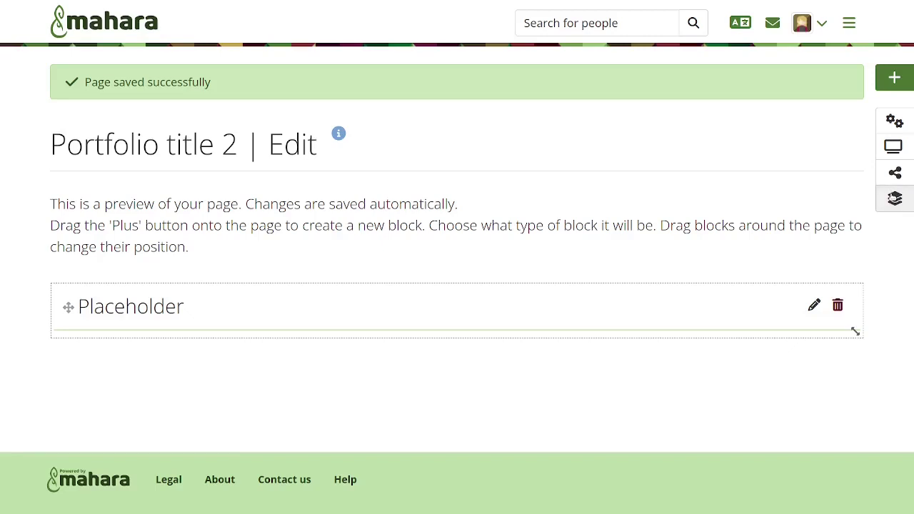
Go to the Portfolios overview using the layers icon in the editor sidebar
click(893, 199)
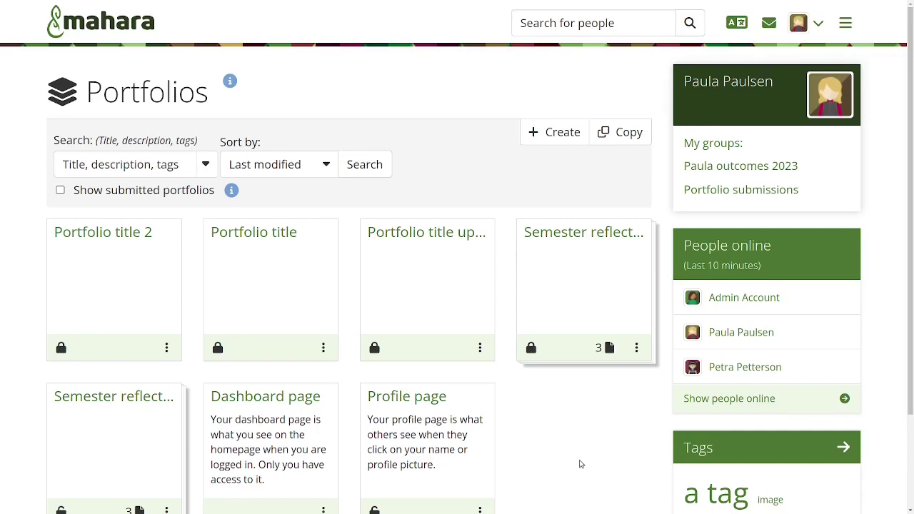
Open the 'Semester reflections' copy submitted 28 Apr 2023, 14:45, and check its 3-page list
click(608, 228)
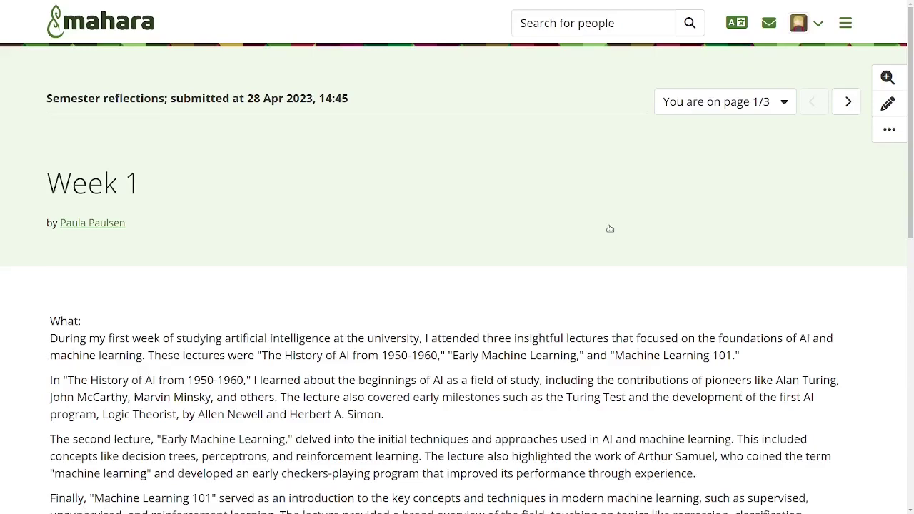
scroll(607, 229, down, 2)
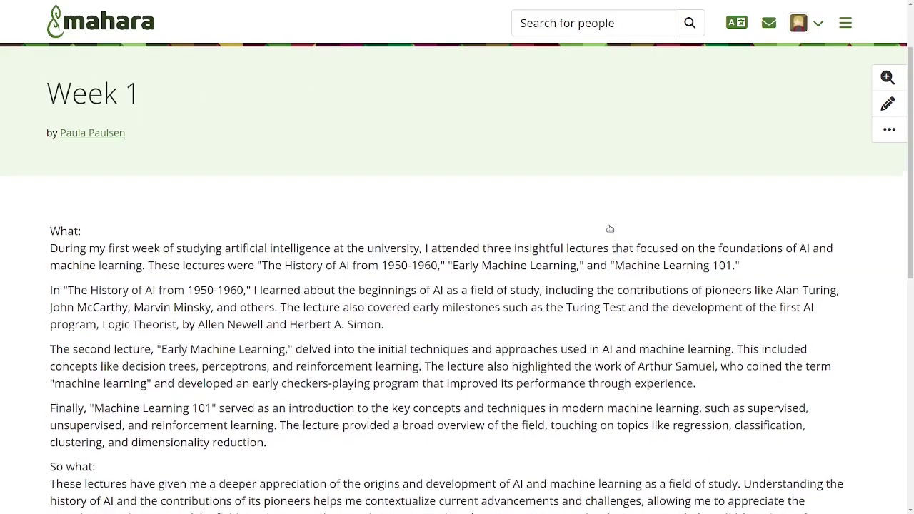
scroll(608, 230, up, 2)
click(751, 103)
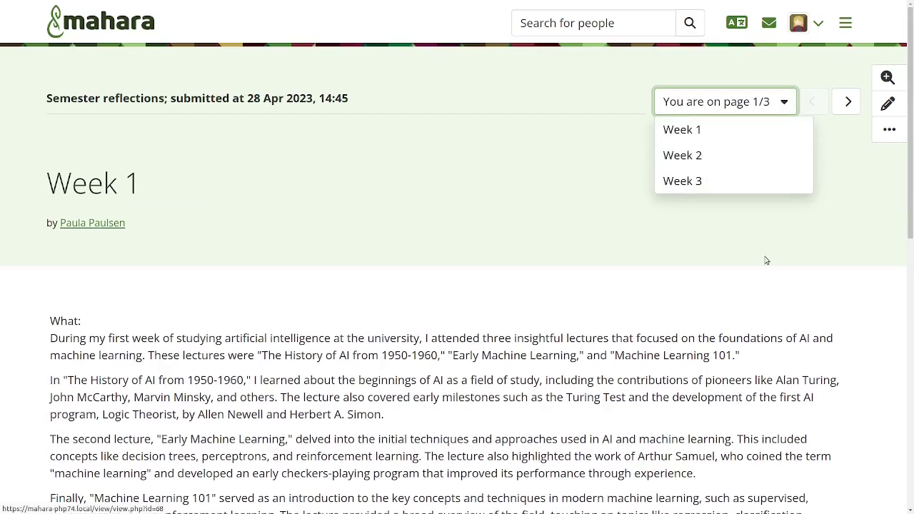
click(825, 287)
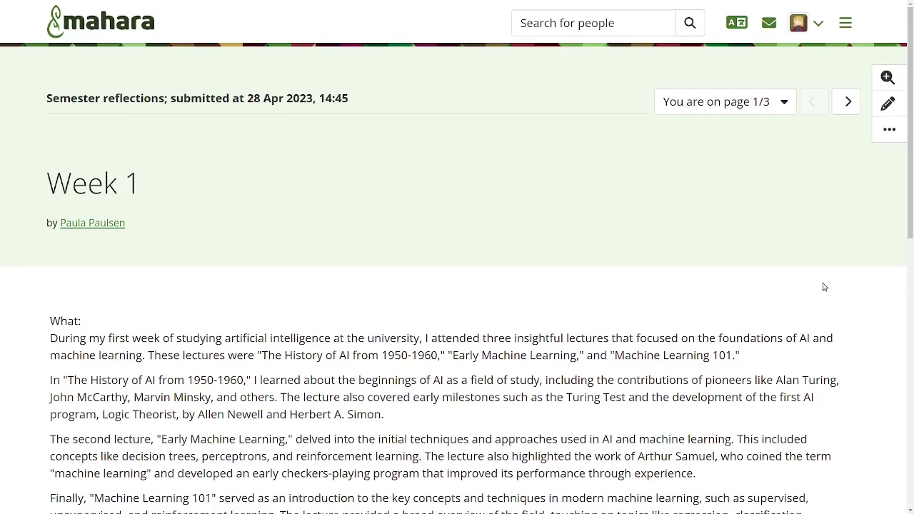
Edit the Week 1 page using the pencil icon
click(885, 130)
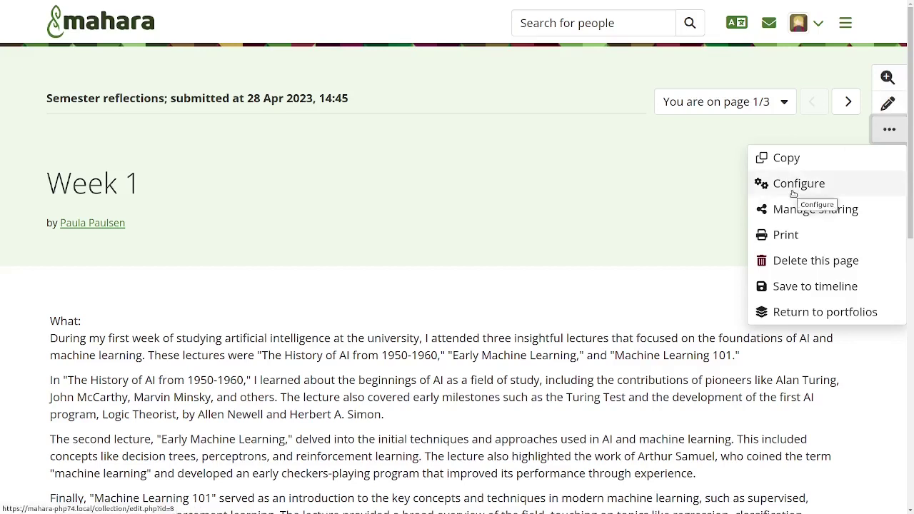
click(890, 129)
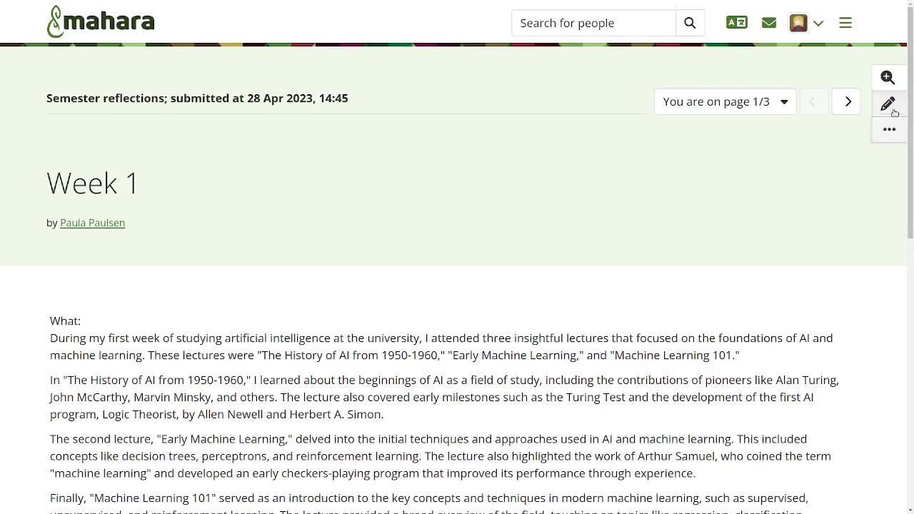
click(893, 111)
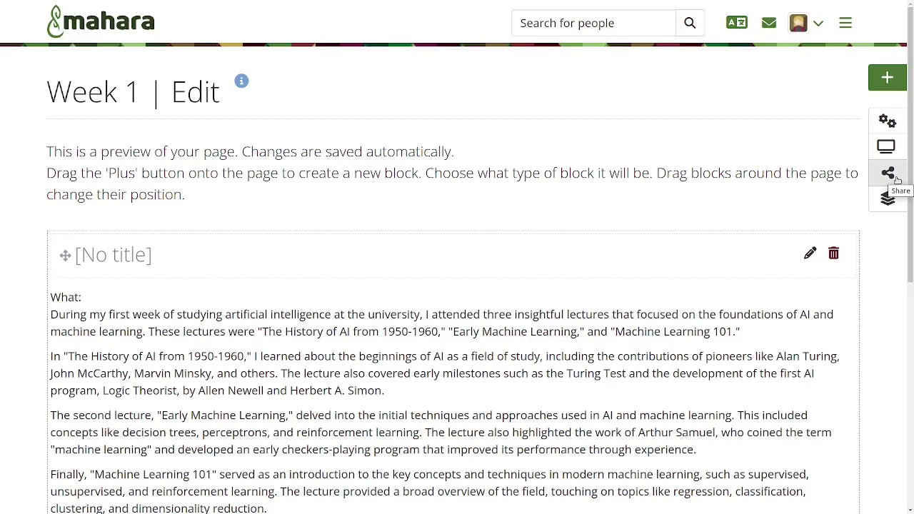
Open the Week 1 Share page from the editor's sidebar share icon
click(896, 179)
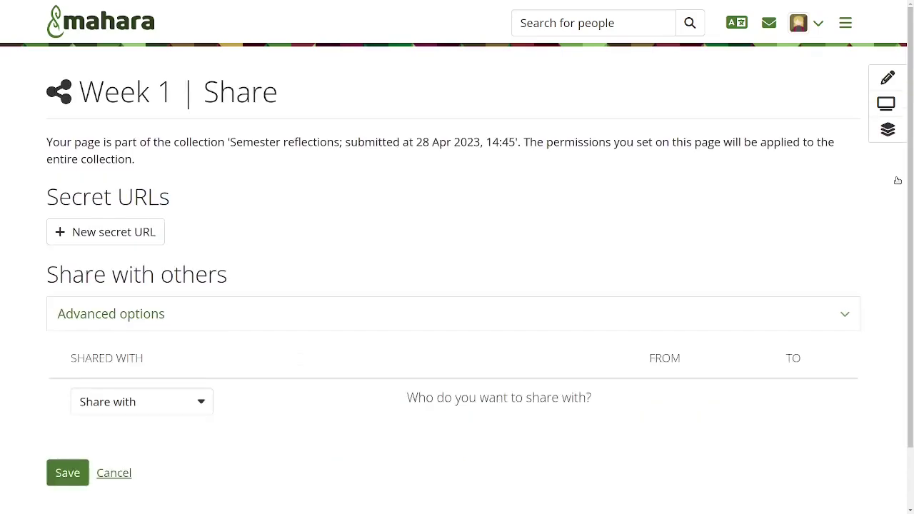